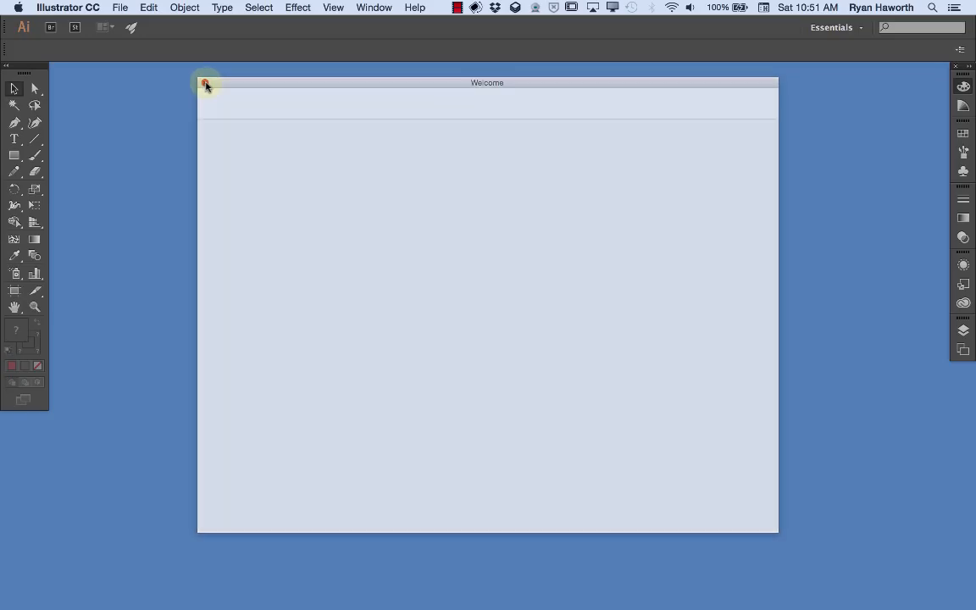
Close the Welcome window and collapse the toolbox to a single column
{"action": "left_click", "coordinate": [204, 83]}
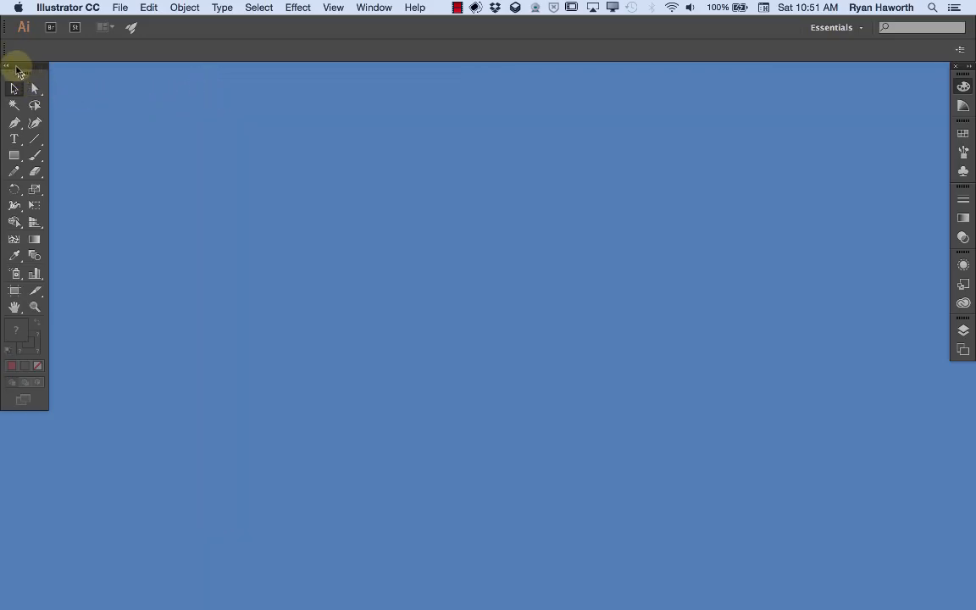
{"action": "left_click", "coordinate": [7, 68]}
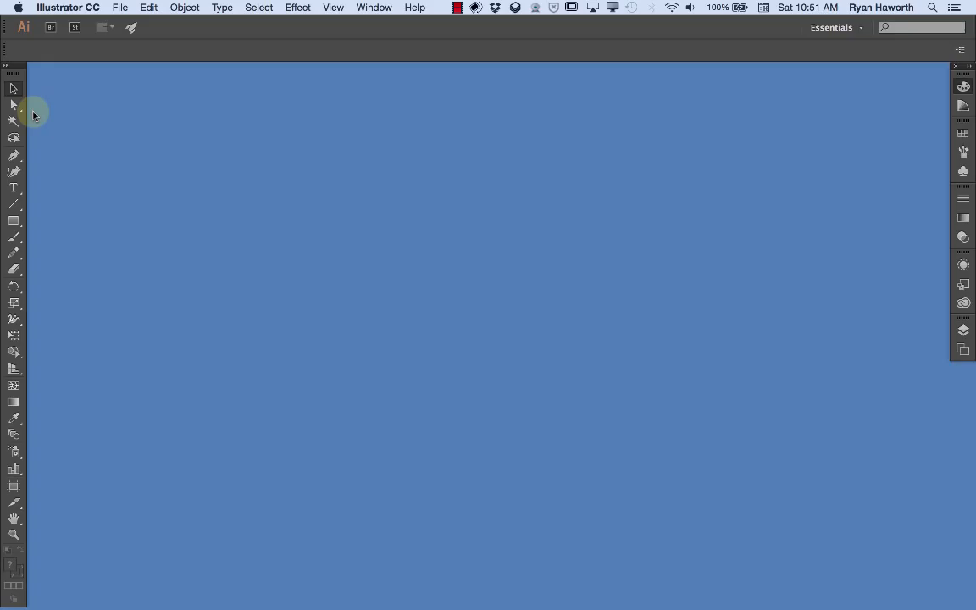
Create a new document with the Print profile, Letter size and landscape orientation
{"action": "key", "text": "super+n"}
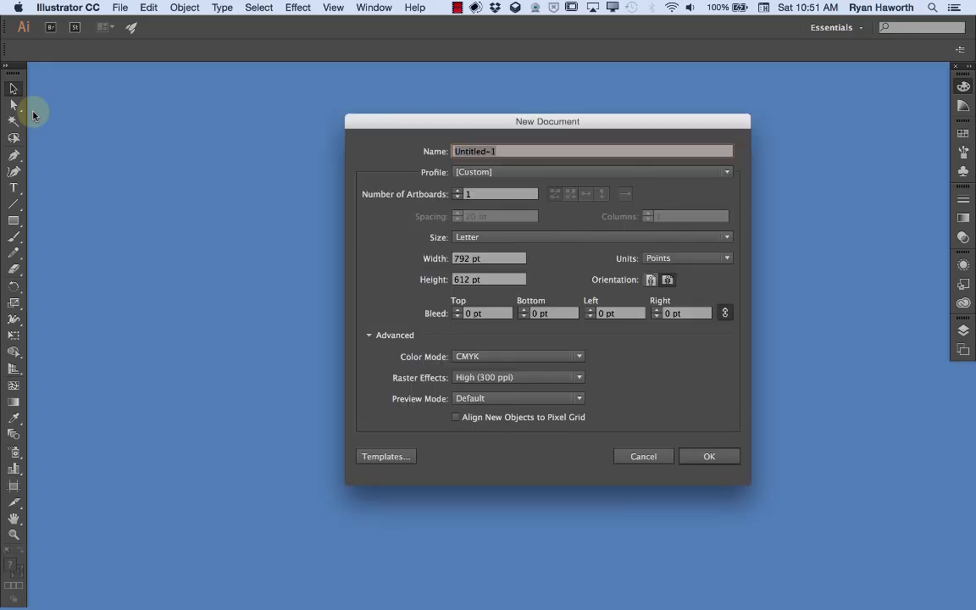
{"action": "left_click", "coordinate": [550, 172]}
{"action": "left_click", "coordinate": [535, 199]}
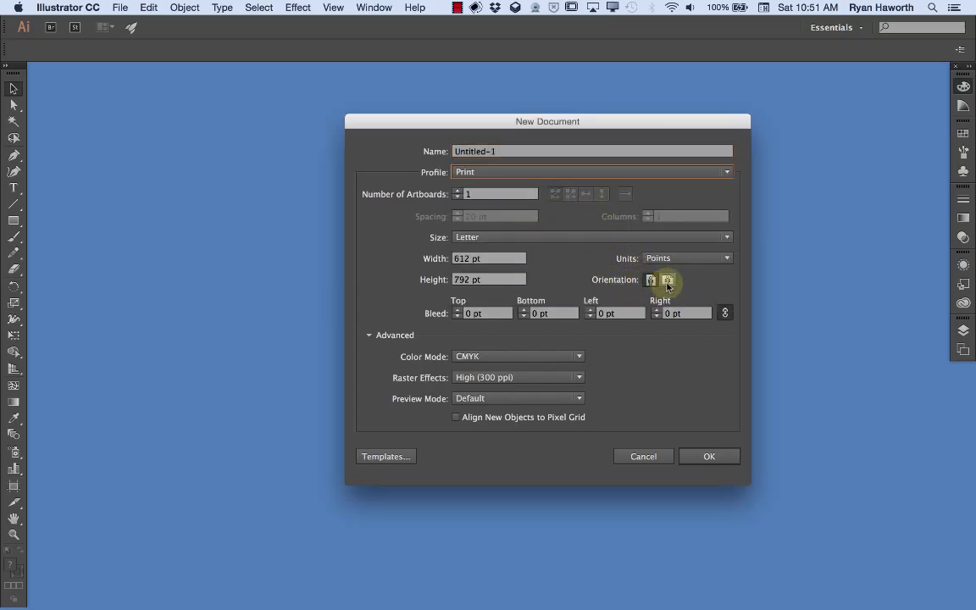
{"action": "left_click", "coordinate": [668, 282]}
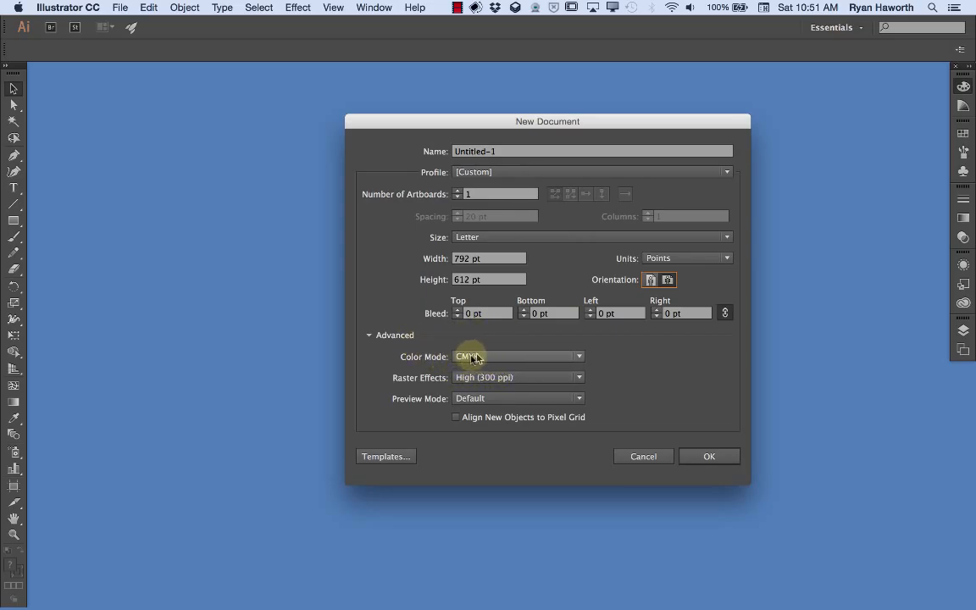
{"action": "left_click", "coordinate": [694, 458]}
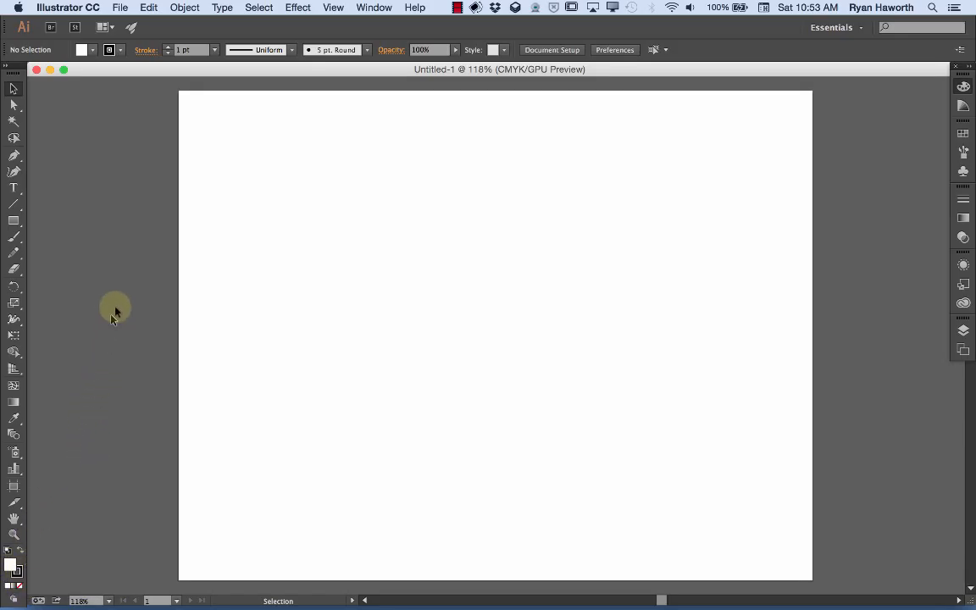
Examine the swatches available for the fill and stroke colors
{"action": "left_click", "coordinate": [93, 51]}
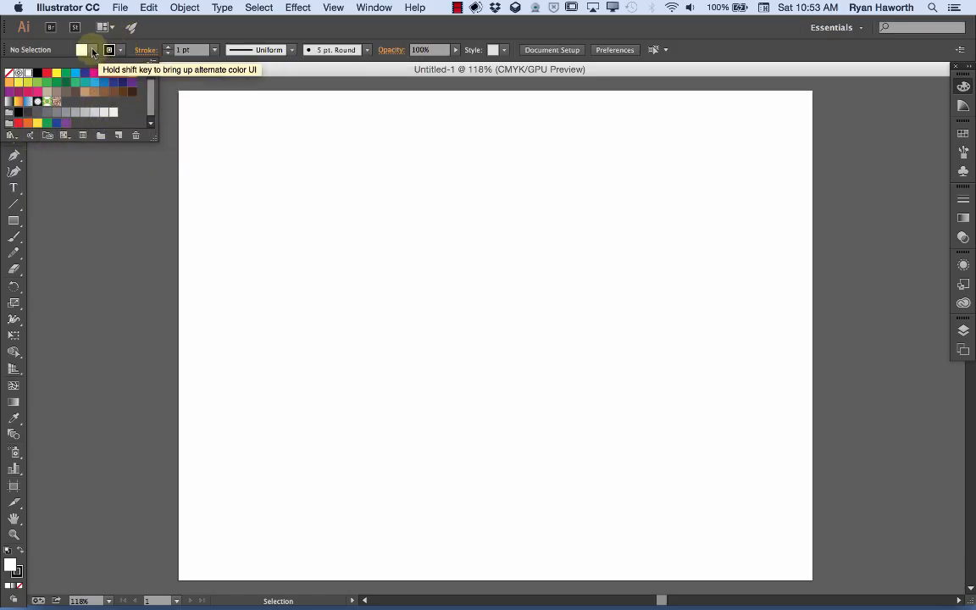
{"action": "left_click", "coordinate": [109, 51]}
{"action": "left_click", "coordinate": [109, 51]}
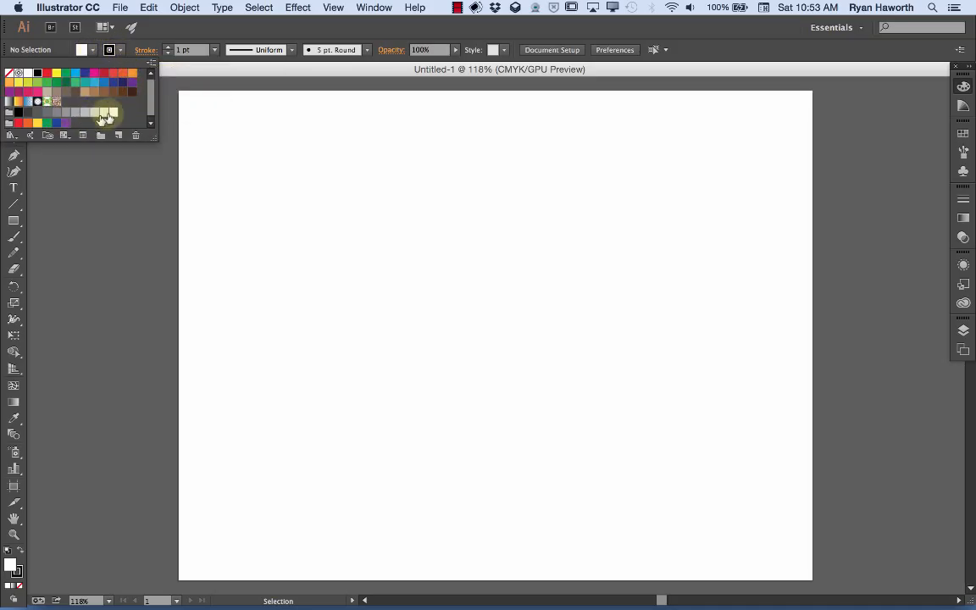
{"action": "left_click", "coordinate": [109, 49]}
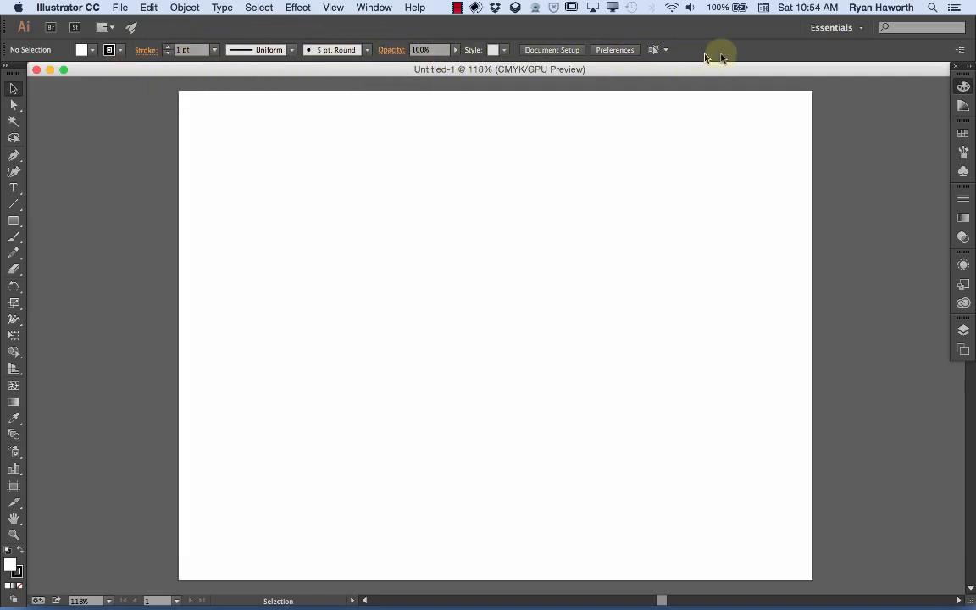
Show the CMYK color controls, shrink the color spectrum and expand it back to full height
{"action": "left_click", "coordinate": [962, 88]}
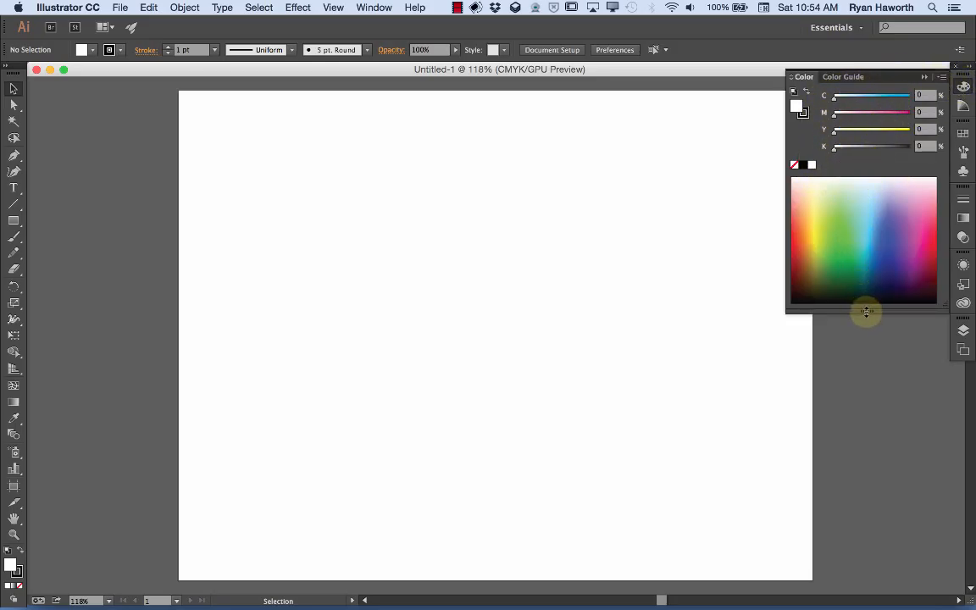
{"action": "mouse_move", "coordinate": [867, 311]}
{"action": "left_mouse_down"}
{"action": "mouse_move", "coordinate": [866, 197]}
{"action": "mouse_move", "coordinate": [865, 315]}
{"action": "left_mouse_up"}
{"action": "left_click_drag", "start_coordinate": [868, 310], "coordinate": [871, 182]}
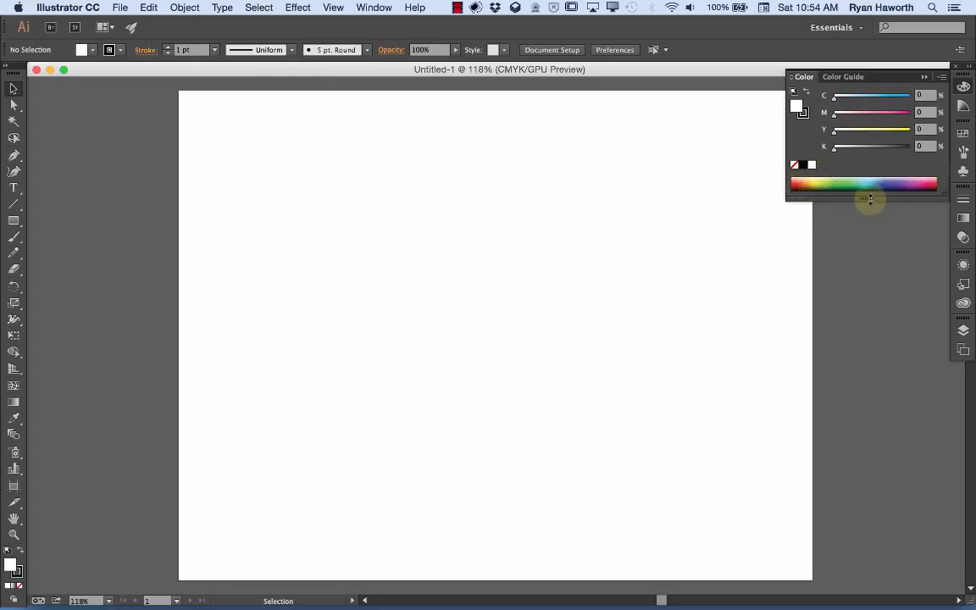
{"action": "left_click_drag", "start_coordinate": [866, 201], "coordinate": [868, 356]}
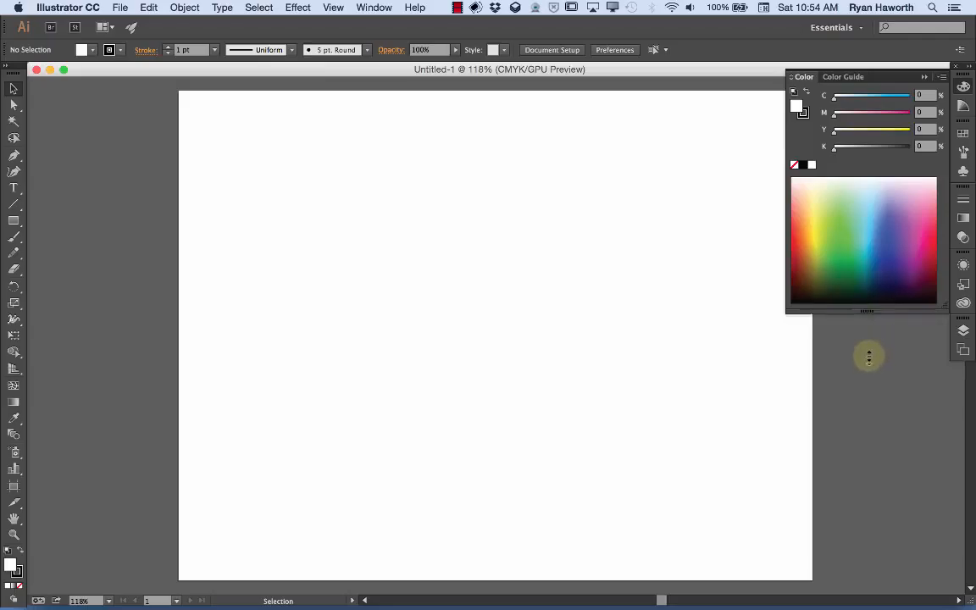
Sample fill colors from the spectrum, ending on a light blue with C 63.14, M 19.22, Y 0, K 0
{"action": "left_click", "coordinate": [817, 245]}
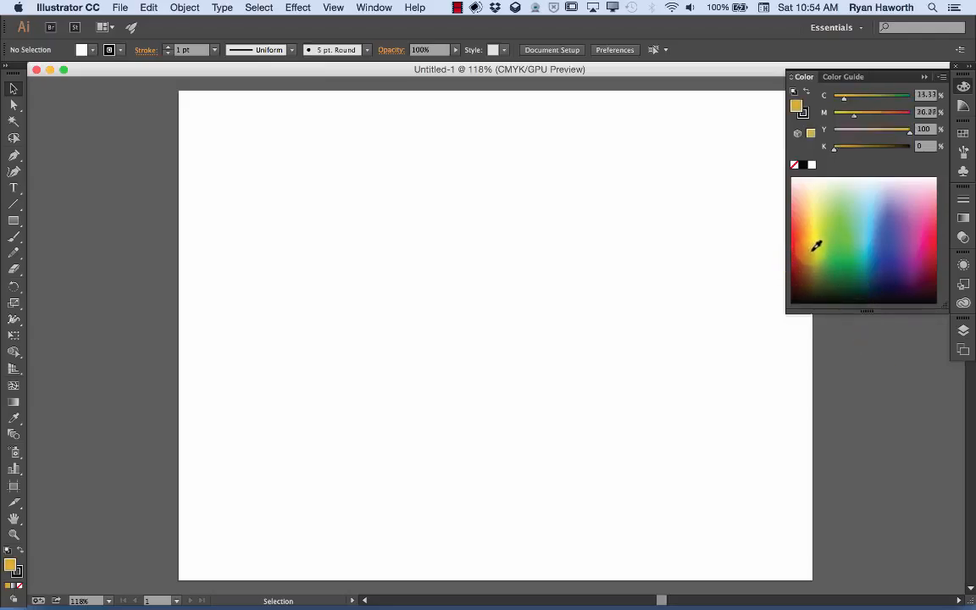
{"action": "left_click_drag", "start_coordinate": [812, 250], "coordinate": [812, 246]}
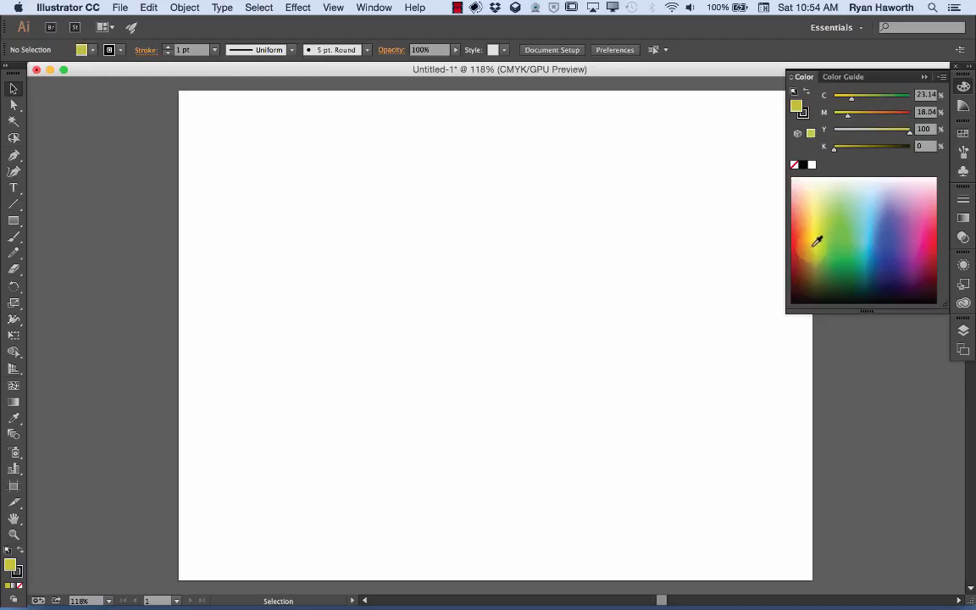
{"action": "left_click", "coordinate": [876, 216]}
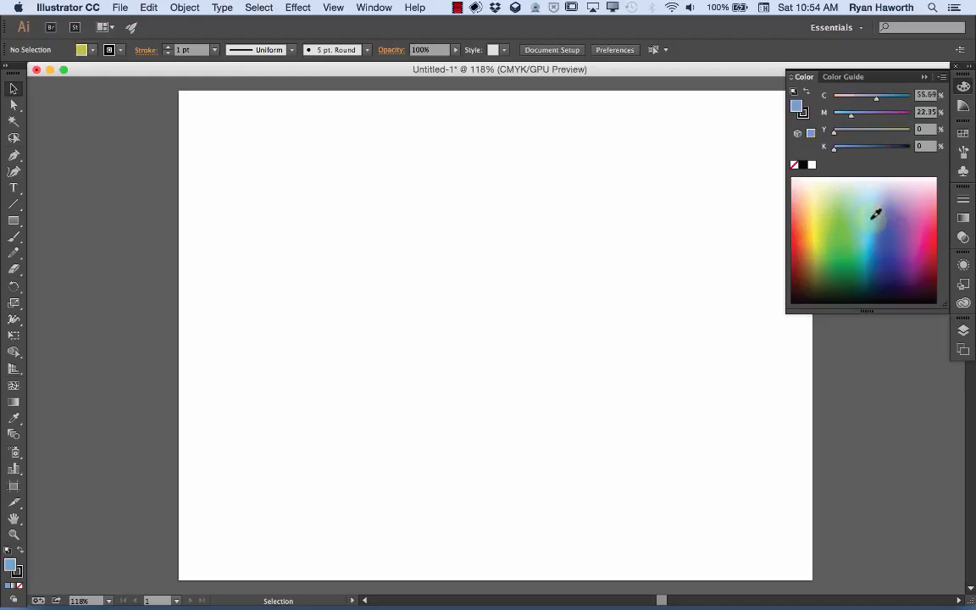
{"action": "left_click", "coordinate": [874, 227]}
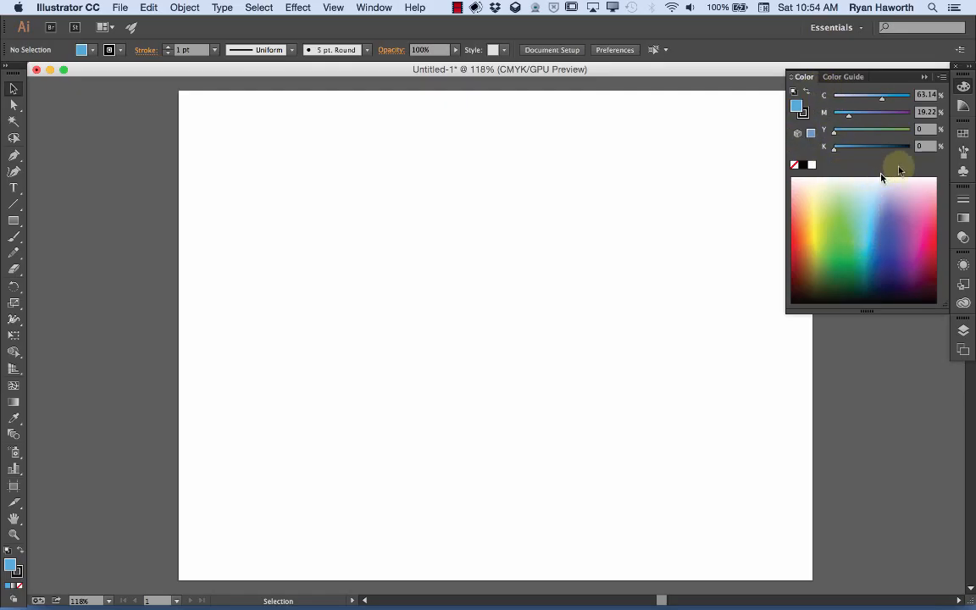
Look through the color guide, swatches, gradient and transparency options
{"action": "left_click", "coordinate": [964, 105]}
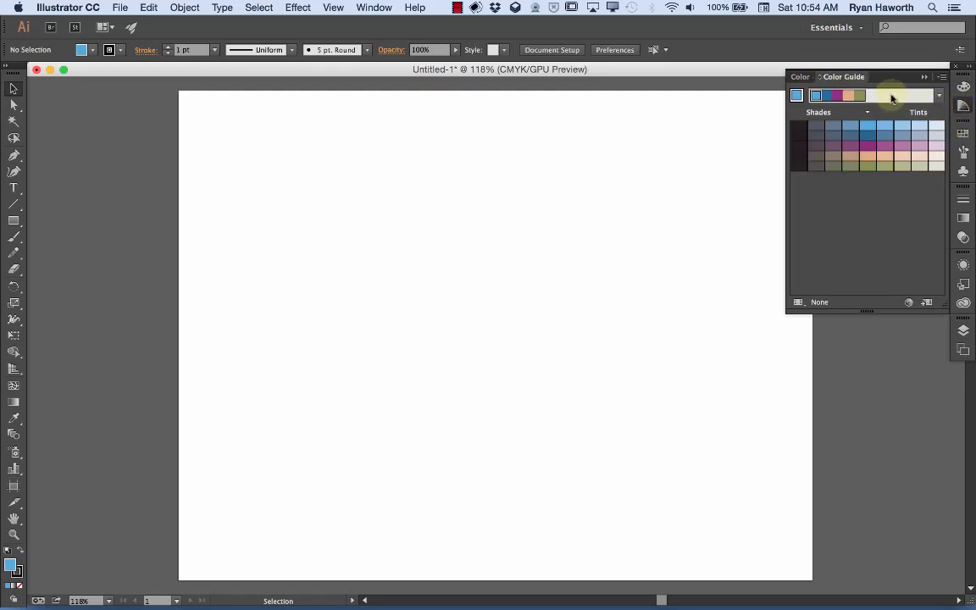
{"action": "left_click", "coordinate": [963, 133]}
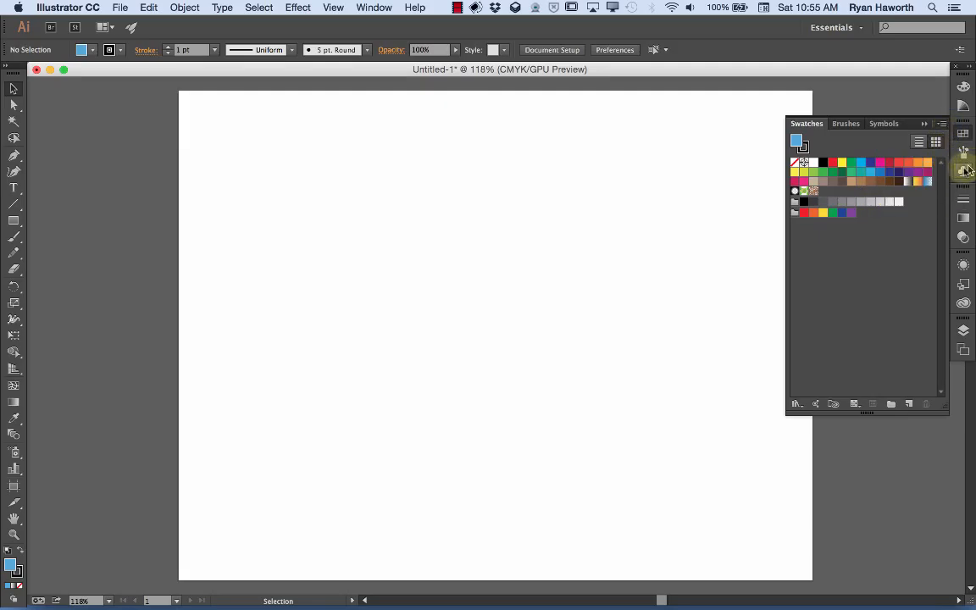
{"action": "left_click", "coordinate": [963, 218]}
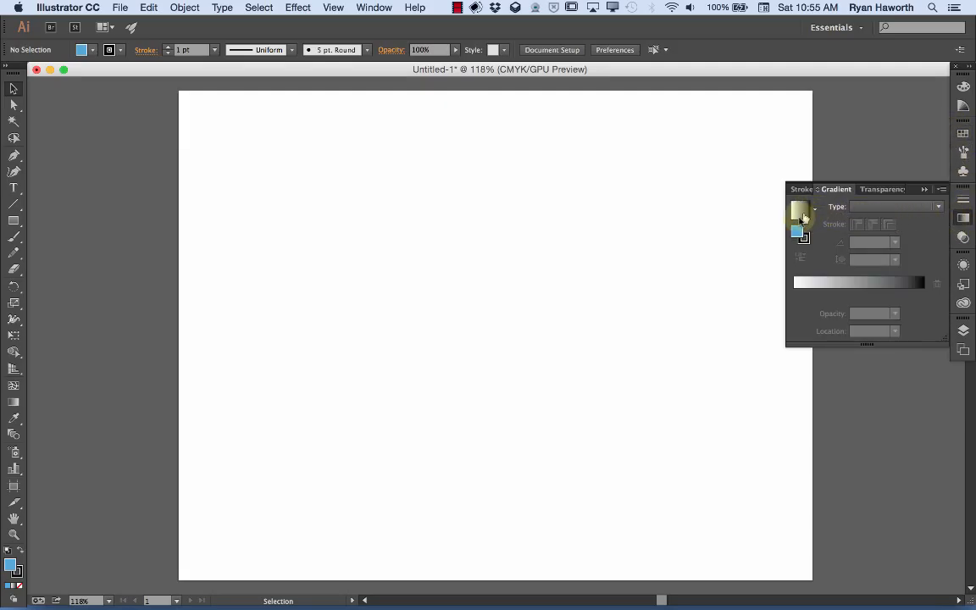
{"action": "left_click", "coordinate": [964, 218]}
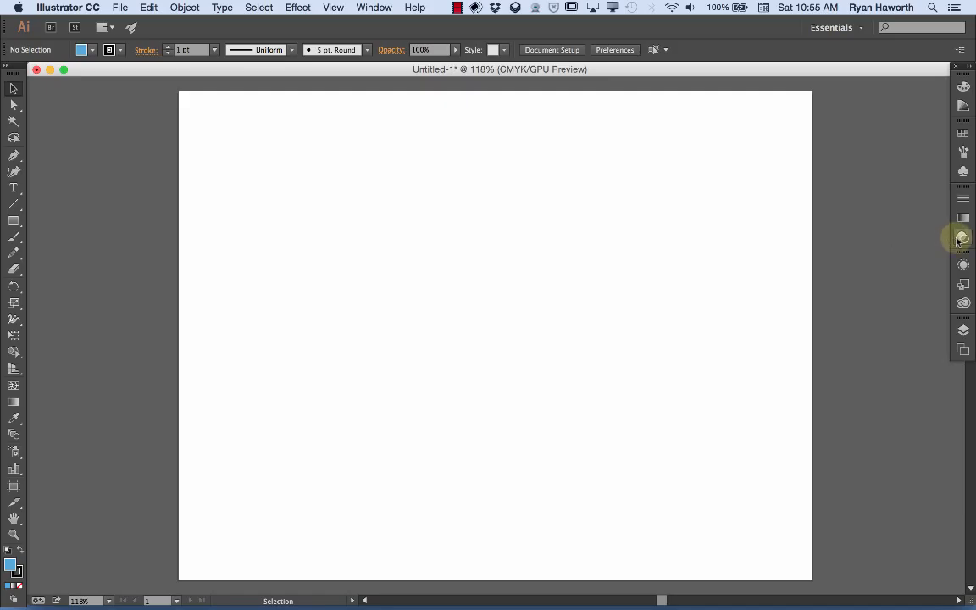
{"action": "left_click", "coordinate": [962, 238]}
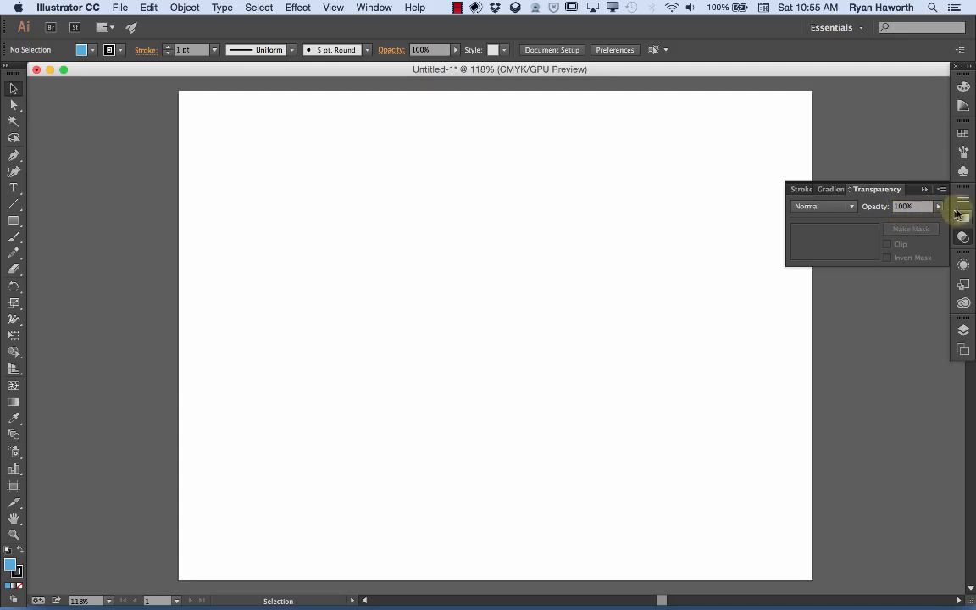
{"action": "left_click", "coordinate": [962, 238]}
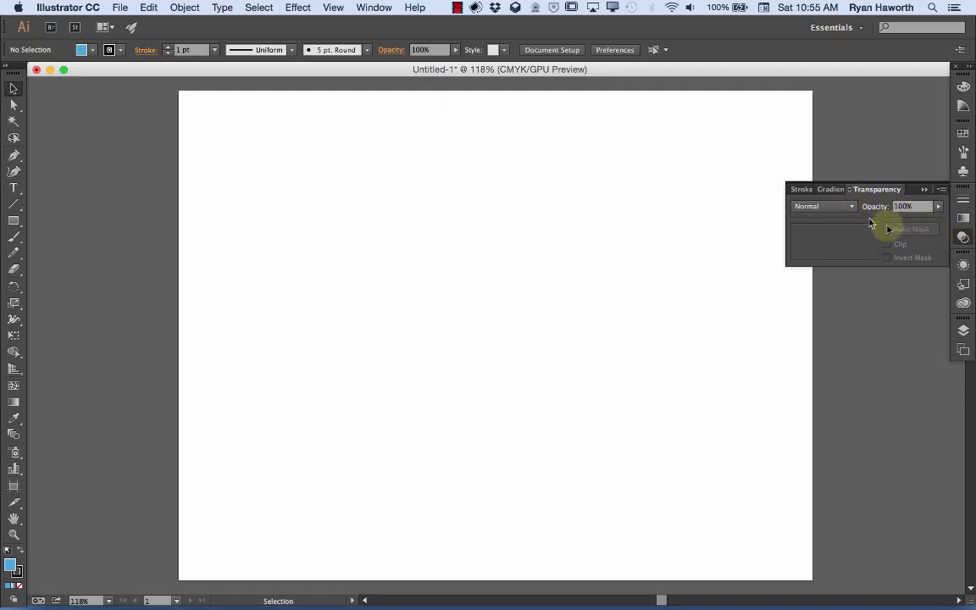
{"action": "left_click", "coordinate": [962, 238]}
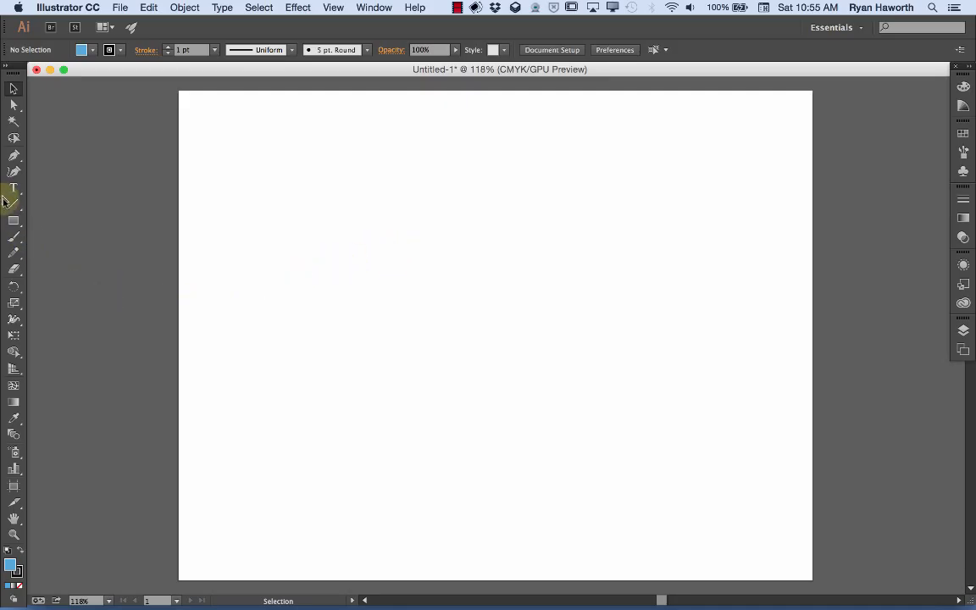
Draw a large upright five-pointed star with straight shoulders from the artboard's center using the Star tool
{"action": "left_click_drag", "start_coordinate": [14, 220], "coordinate": [72, 286]}
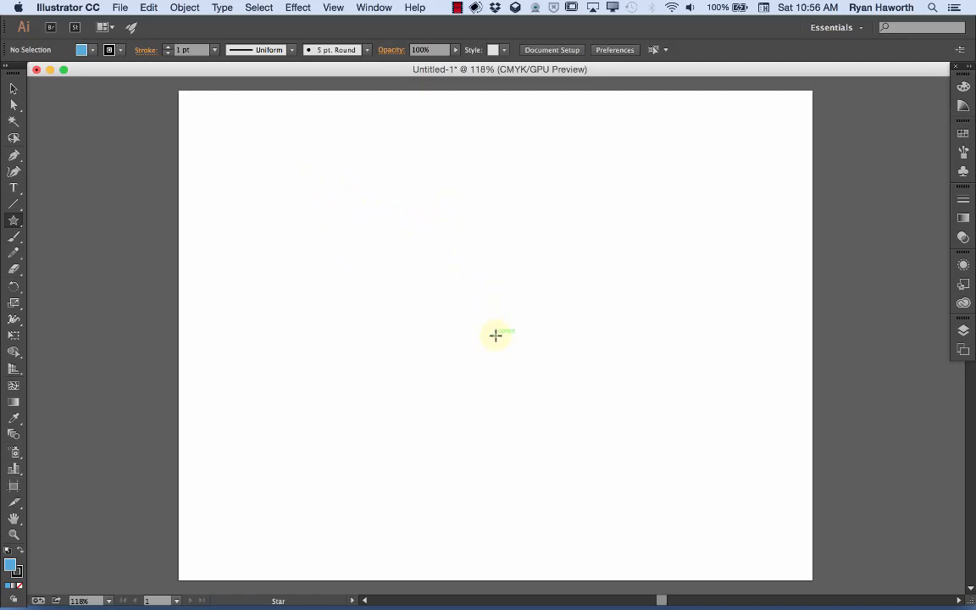
{"action": "left_click_drag", "start_coordinate": [496, 335], "coordinate": [267, 271]}
{"action": "key", "text": "alt"}
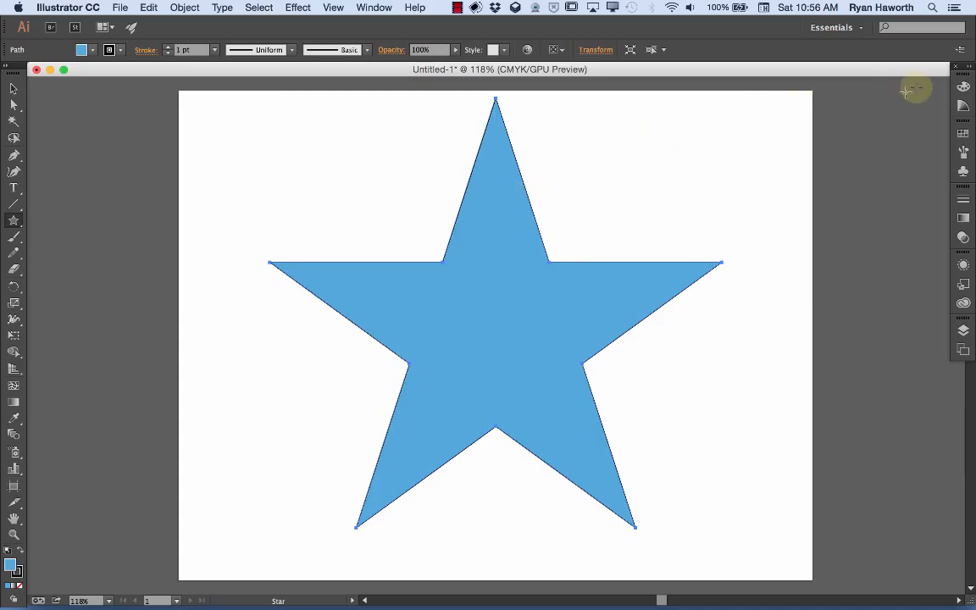
Inspect the CMYK values of the large star's fill
{"action": "left_click", "coordinate": [963, 87]}
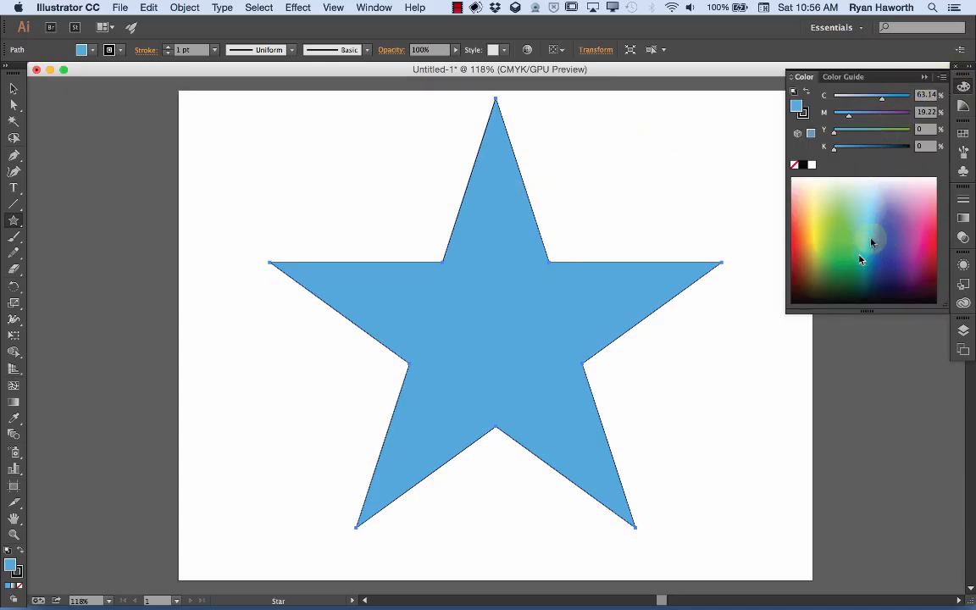
{"action": "left_click", "coordinate": [963, 87]}
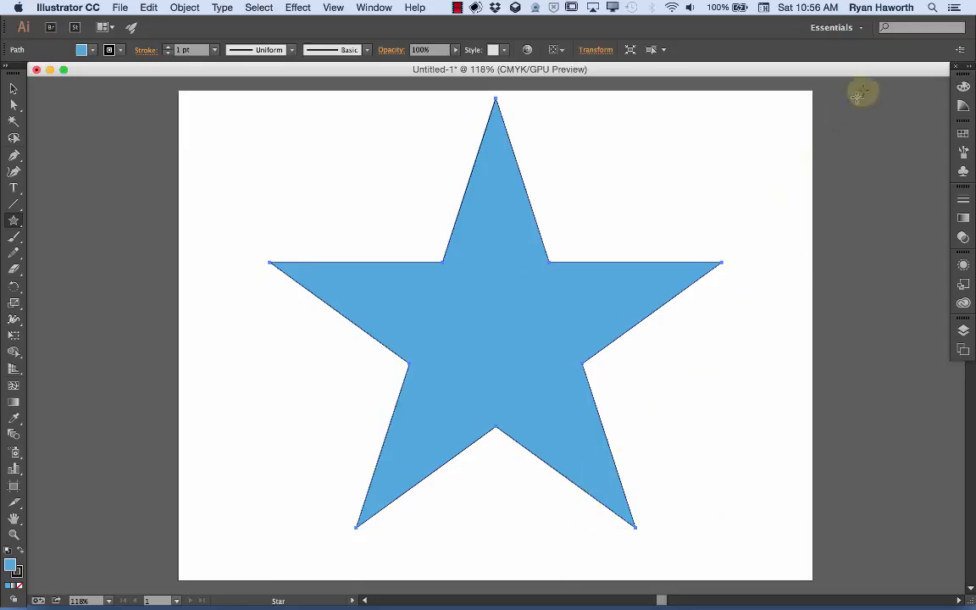
{"action": "left_click", "coordinate": [963, 88]}
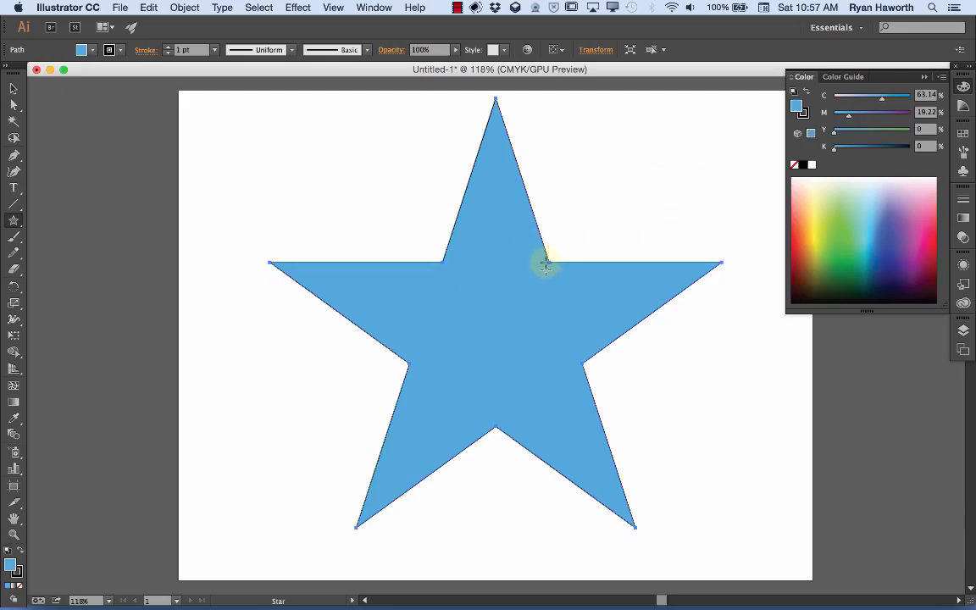
Draw three smaller tilted blue stars at the large star's upper right, lower right and lower left, and deselect them
{"action": "mouse_move", "coordinate": [588, 149]}
{"action": "left_mouse_down"}
{"action": "mouse_move", "coordinate": [647, 195]}
{"action": "mouse_move", "coordinate": [631, 181]}
{"action": "left_mouse_up"}
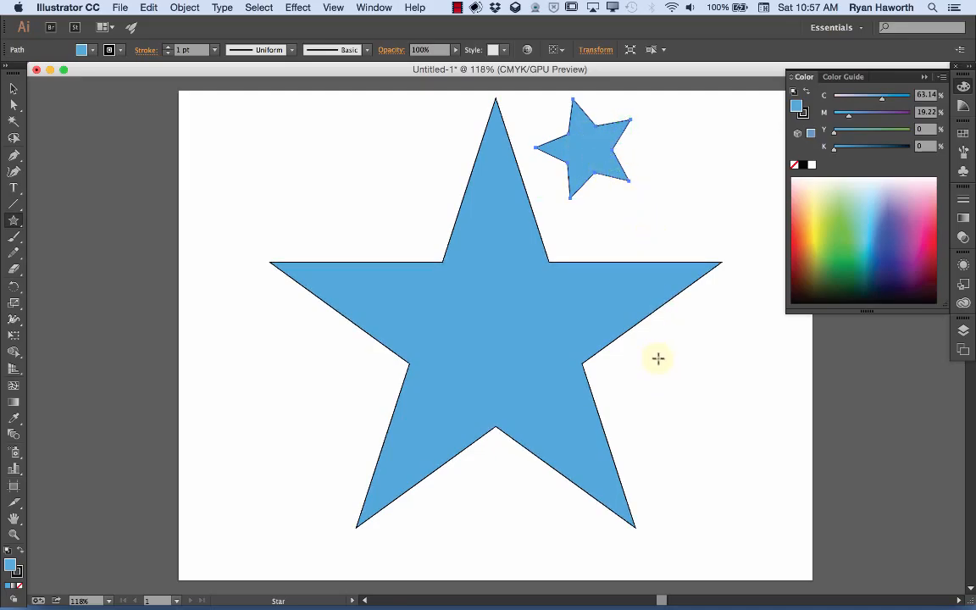
{"action": "left_click_drag", "start_coordinate": [658, 359], "coordinate": [714, 355]}
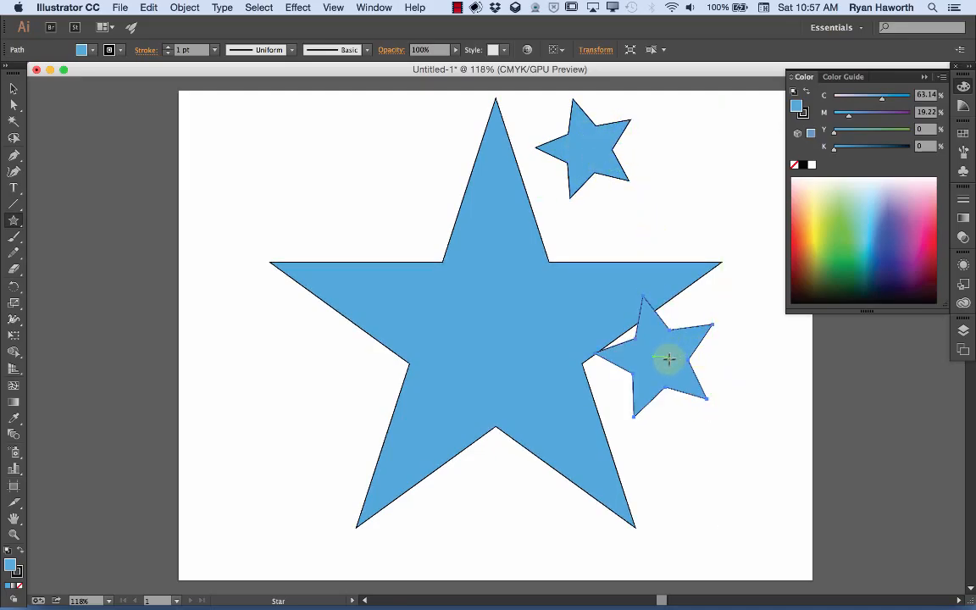
{"action": "left_click_drag", "start_coordinate": [255, 386], "coordinate": [306, 441]}
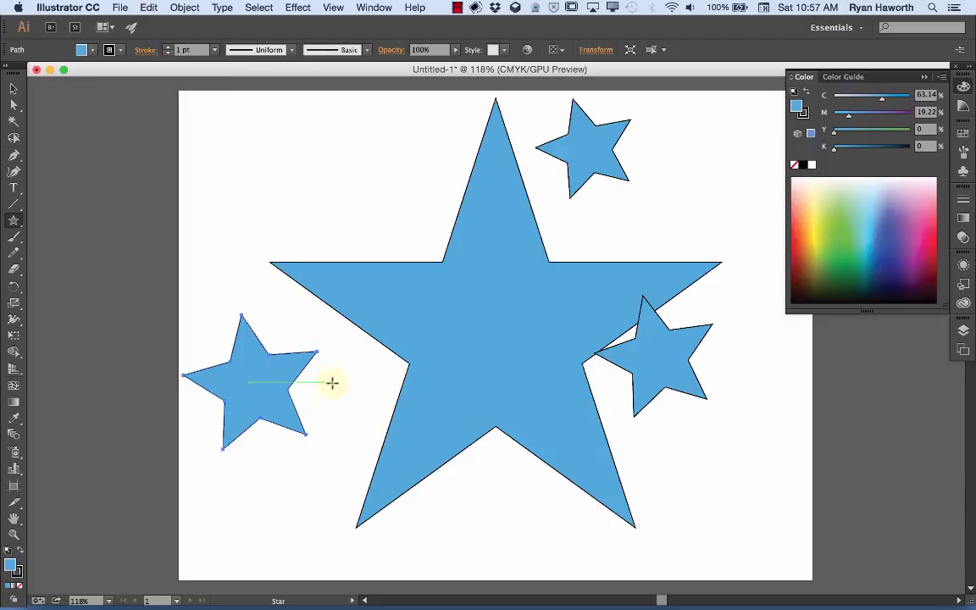
{"action": "key", "text": "v"}
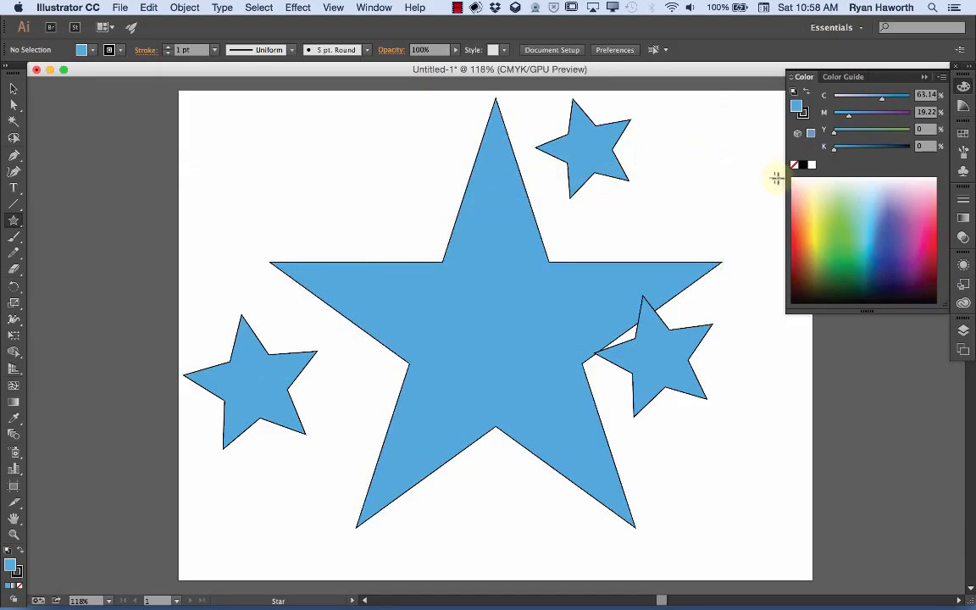
Set the fill to red (C 0, M 100, Y 100, K 0) and draw a small star in the artboard's upper-left area
{"action": "left_click", "coordinate": [803, 222]}
{"action": "left_click", "coordinate": [791, 236]}
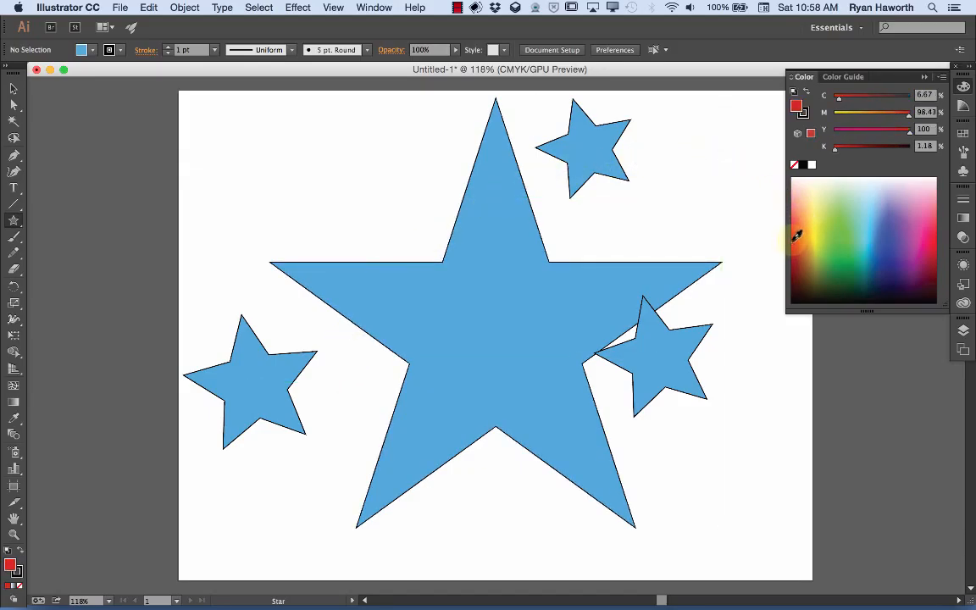
{"action": "left_click_drag", "start_coordinate": [902, 110], "coordinate": [910, 112]}
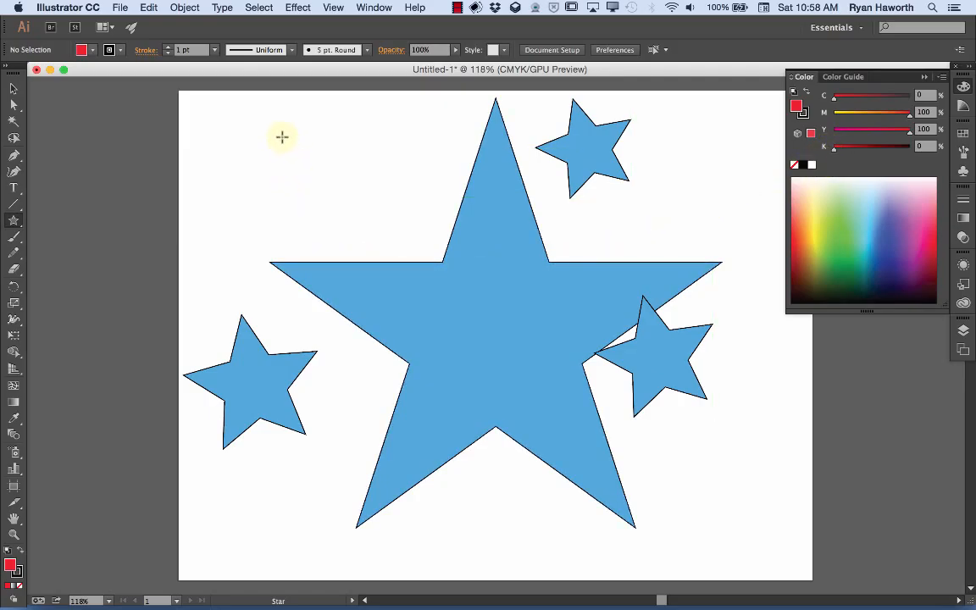
{"action": "mouse_move", "coordinate": [282, 136]}
{"action": "left_mouse_down"}
{"action": "mouse_move", "coordinate": [348, 175]}
{"action": "mouse_move", "coordinate": [327, 159]}
{"action": "left_mouse_up"}
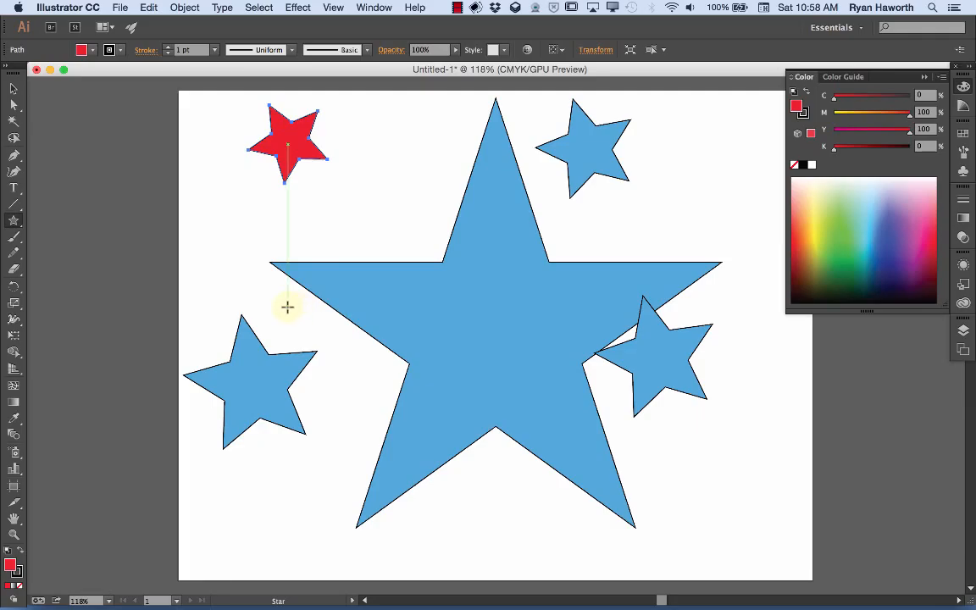
Draw six more red stars around the large star and recolor the last one, near its top point, dark blue (C 90.59, M 83.92, Y 0, K 0)
{"action": "left_click_drag", "start_coordinate": [287, 307], "coordinate": [351, 346]}
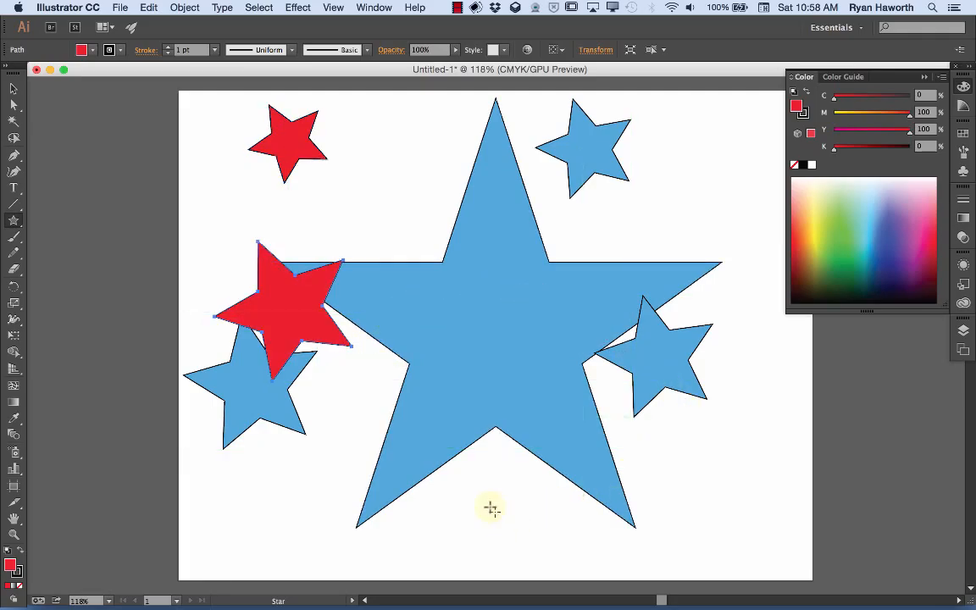
{"action": "left_click_drag", "start_coordinate": [415, 453], "coordinate": [472, 511]}
{"action": "left_click_drag", "start_coordinate": [727, 455], "coordinate": [668, 508]}
{"action": "left_click_drag", "start_coordinate": [673, 132], "coordinate": [703, 159]}
{"action": "left_click_drag", "start_coordinate": [704, 227], "coordinate": [741, 266]}
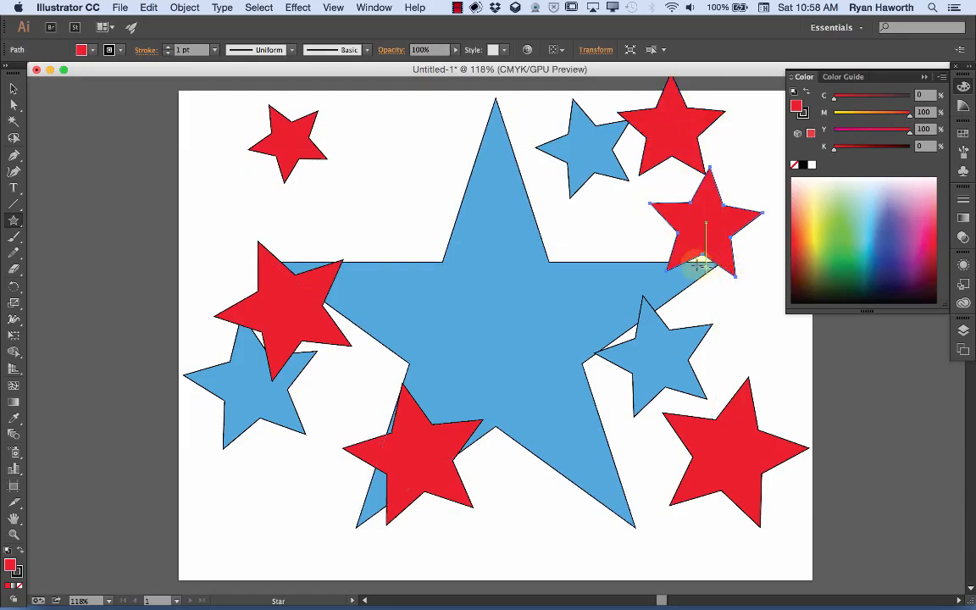
{"action": "left_click_drag", "start_coordinate": [424, 200], "coordinate": [407, 159]}
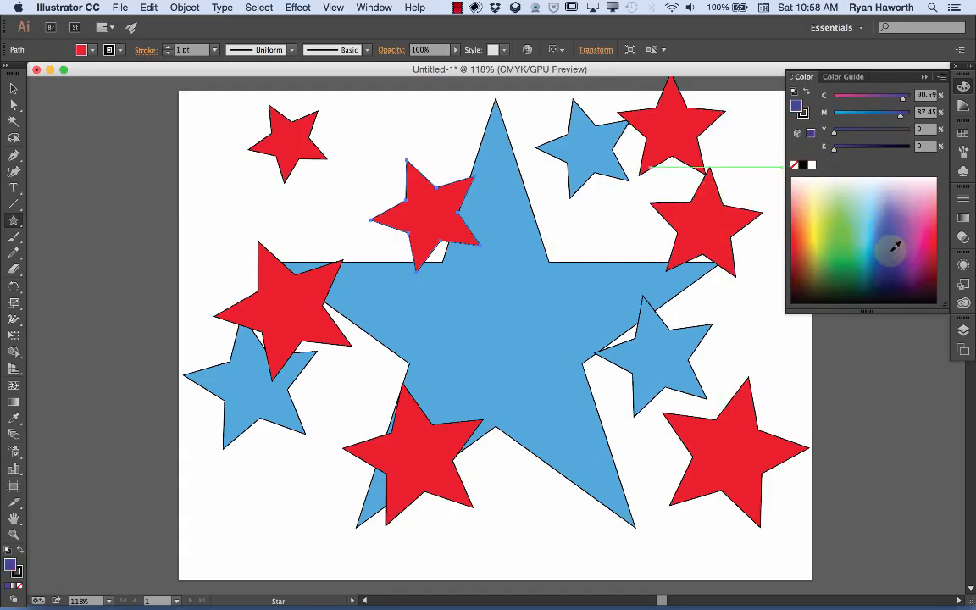
{"action": "left_click", "coordinate": [892, 247]}
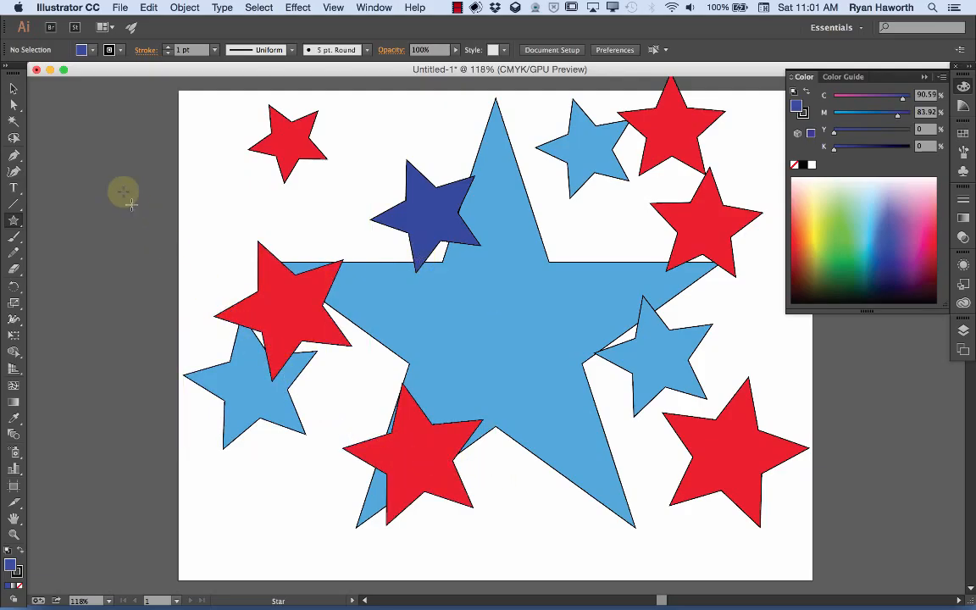
Convert the document color mode to RGB Color and switch the color sliders from CMYK to RGB
{"action": "left_click", "coordinate": [122, 8]}
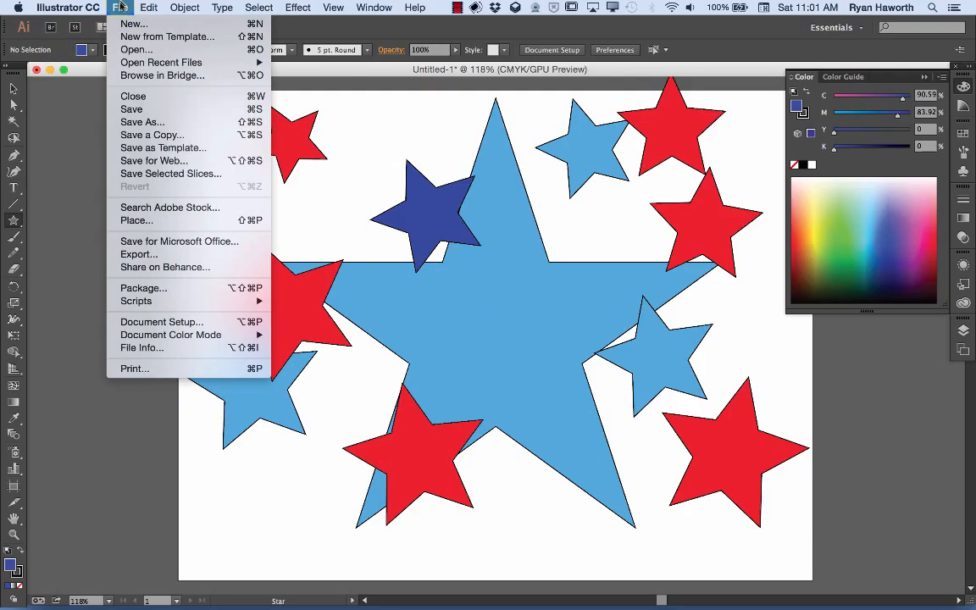
{"action": "mouse_move", "coordinate": [196, 339]}
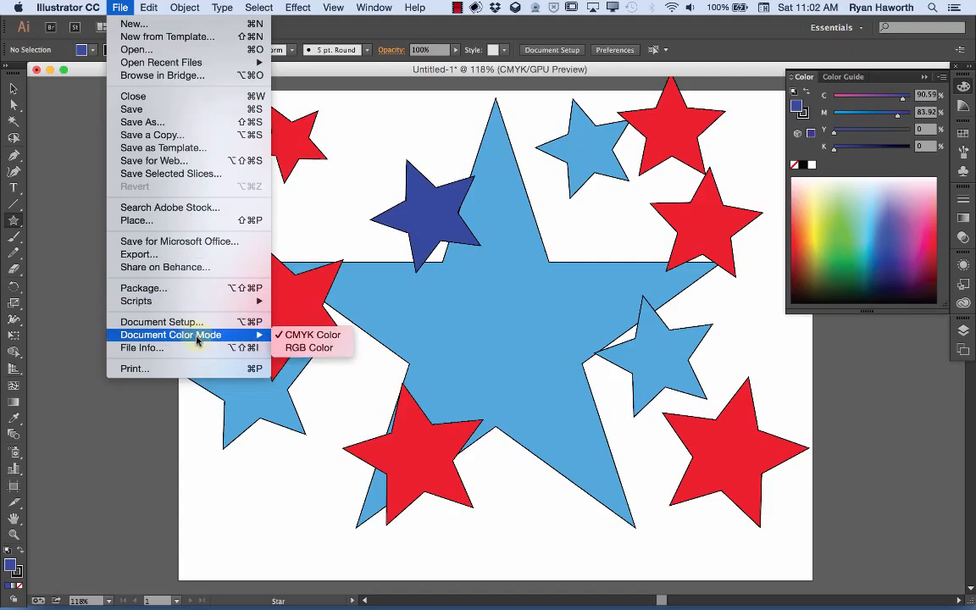
{"action": "left_click", "coordinate": [303, 349]}
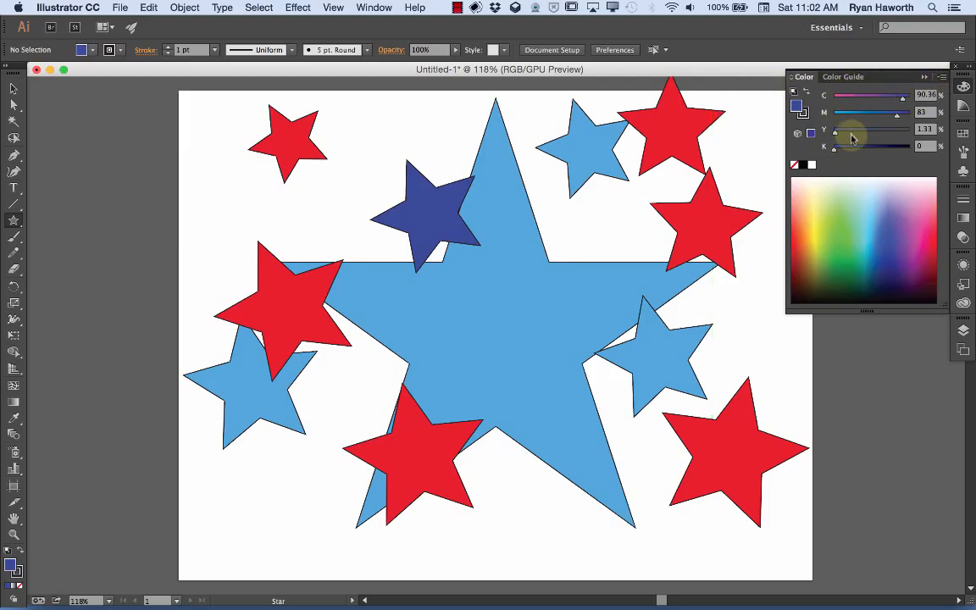
{"action": "left_click", "coordinate": [941, 78]}
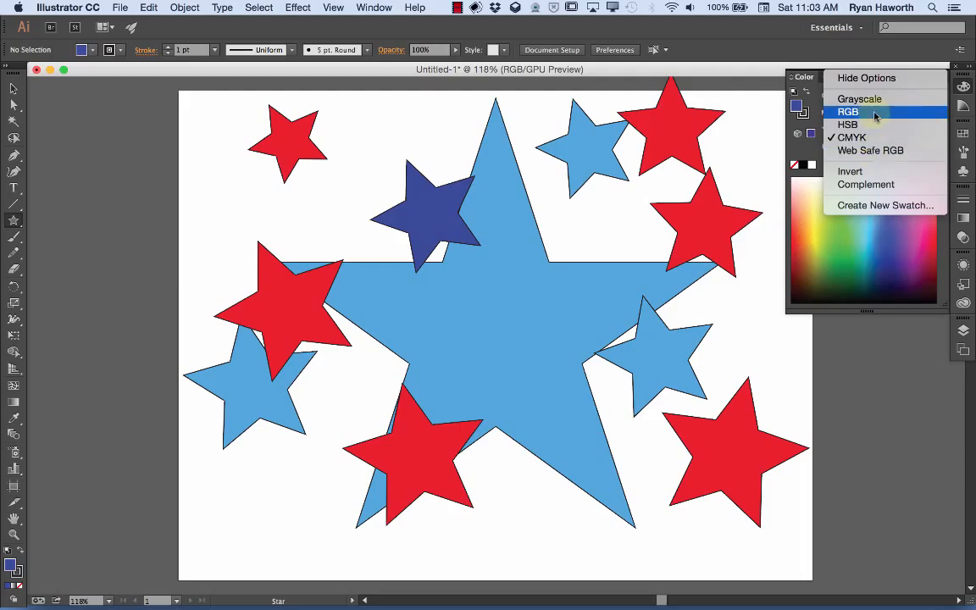
{"action": "left_click", "coordinate": [848, 112]}
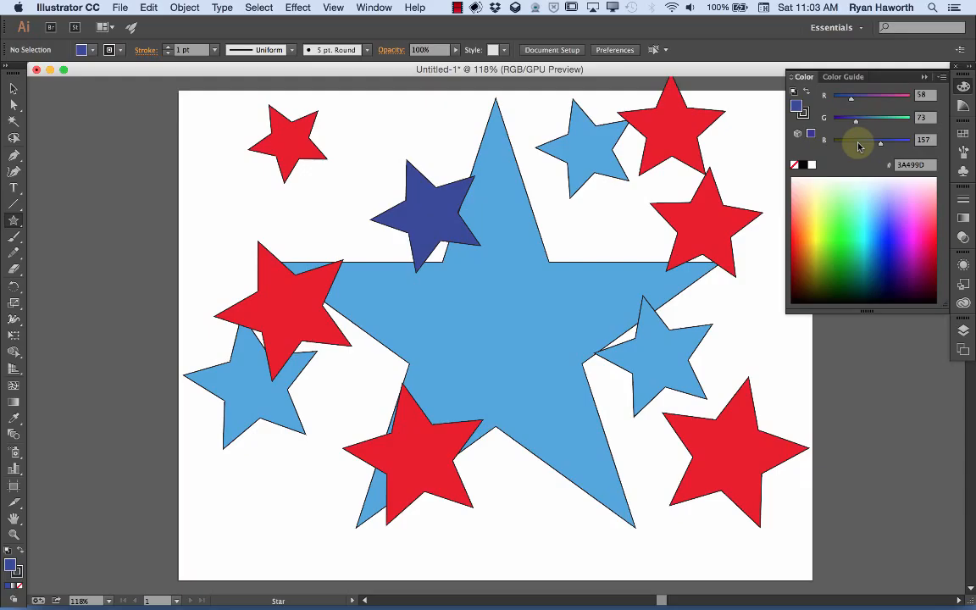
Duplicate the dark blue star just to its left, slightly overlapping the original, and clear the selection
{"action": "key", "text": "v"}
{"action": "left_click", "coordinate": [429, 219]}
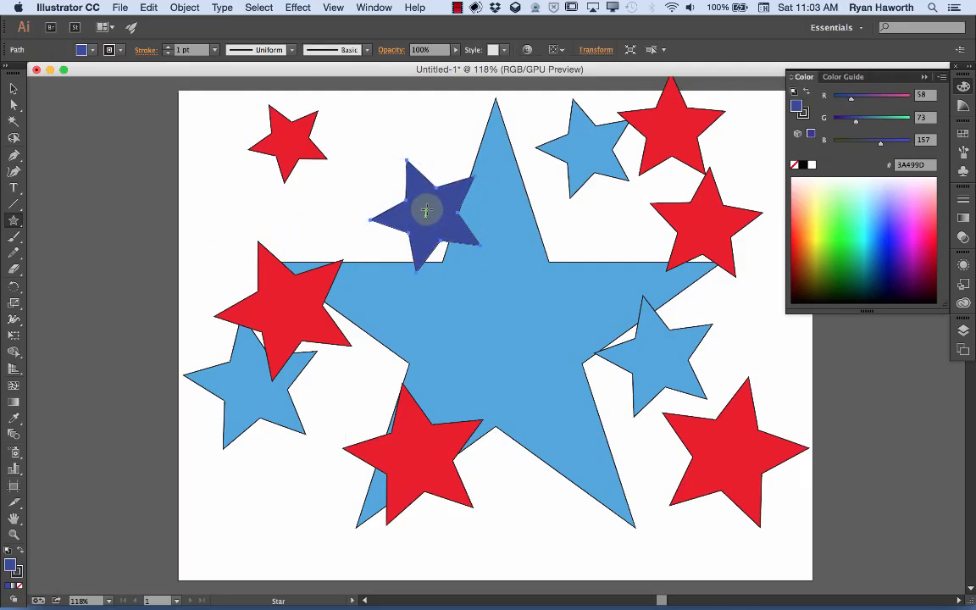
{"action": "key", "text": "super"}
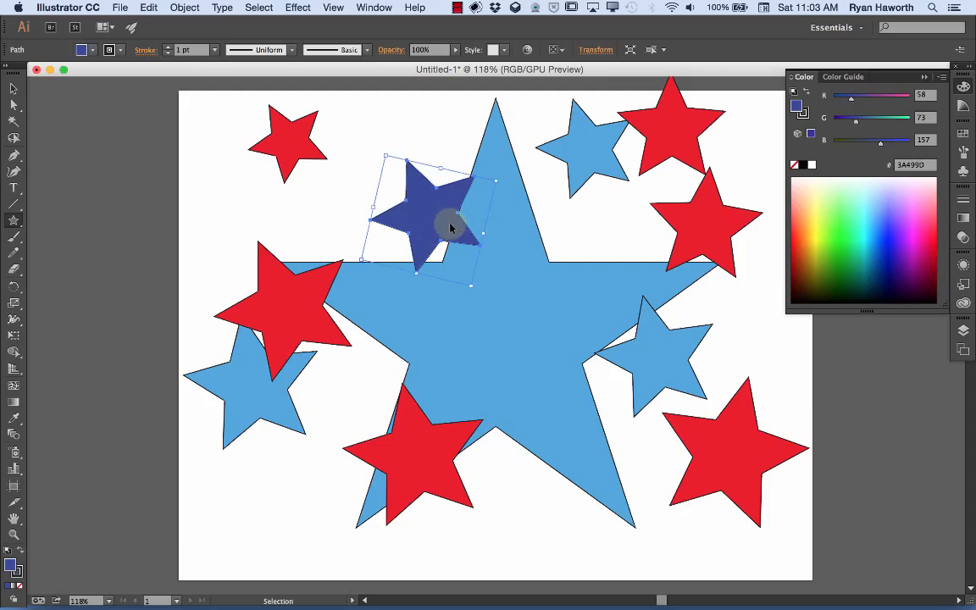
{"action": "left_click_drag", "start_coordinate": [451, 227], "coordinate": [383, 226]}
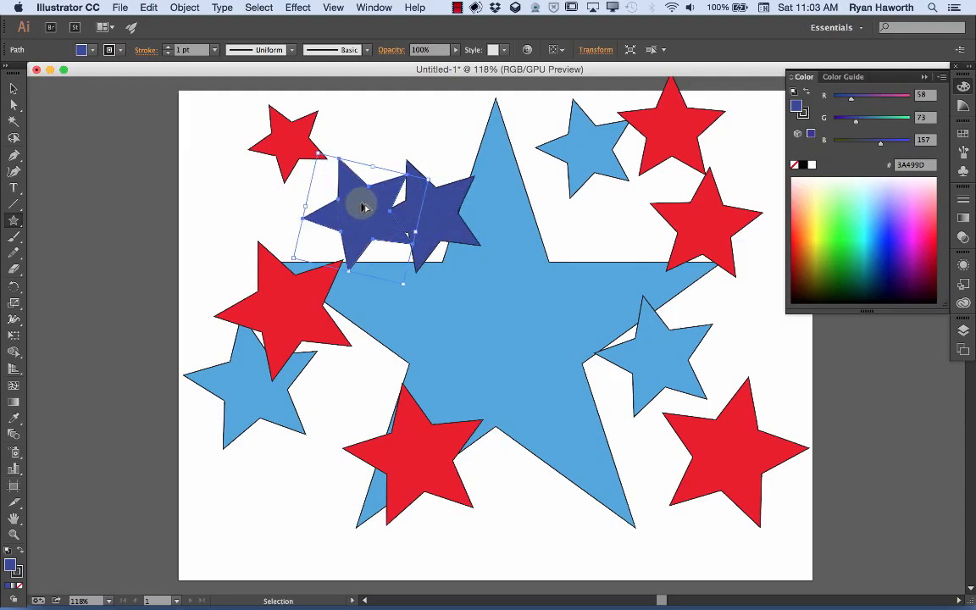
{"action": "mouse_move", "coordinate": [375, 204]}
{"action": "left_mouse_down"}
{"action": "mouse_move", "coordinate": [436, 195]}
{"action": "mouse_move", "coordinate": [370, 212]}
{"action": "mouse_move", "coordinate": [348, 202]}
{"action": "mouse_move", "coordinate": [357, 210]}
{"action": "mouse_move", "coordinate": [348, 191]}
{"action": "mouse_move", "coordinate": [363, 210]}
{"action": "left_mouse_up"}
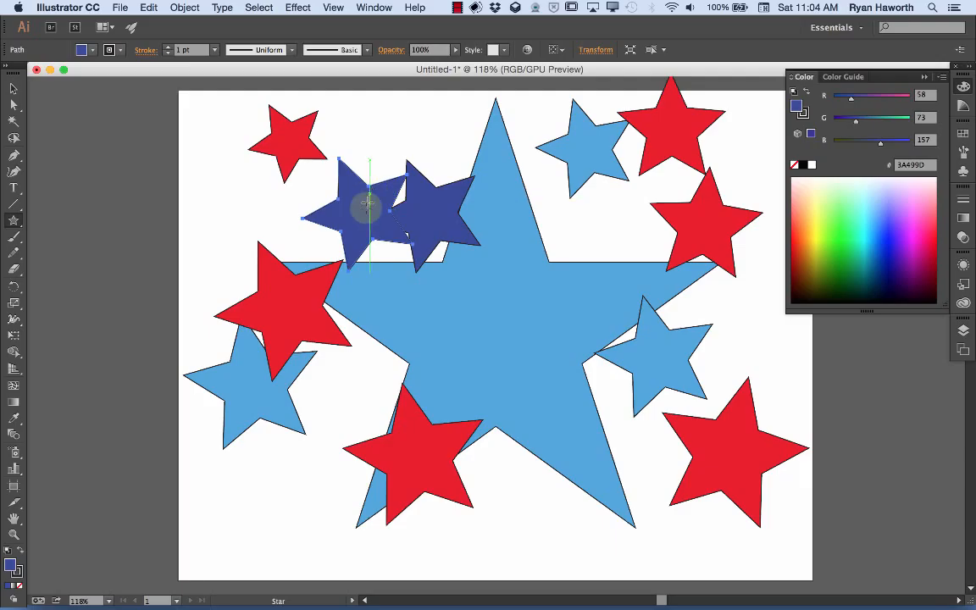
{"action": "left_click", "coordinate": [431, 207], "text": "super"}
{"action": "key", "text": "super+shift+a"}
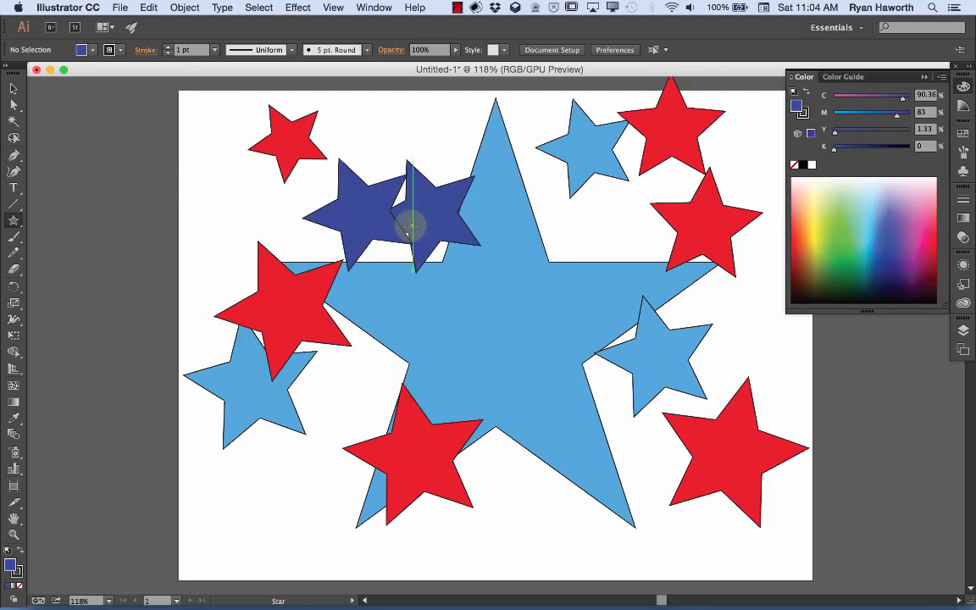
{"action": "mouse_move", "coordinate": [410, 227]}
{"action": "left_mouse_down"}
{"action": "mouse_move", "coordinate": [424, 214]}
{"action": "mouse_move", "coordinate": [382, 214]}
{"action": "mouse_move", "coordinate": [413, 217]}
{"action": "left_mouse_up"}
{"action": "mouse_move", "coordinate": [411, 218]}
{"action": "left_mouse_down"}
{"action": "mouse_move", "coordinate": [375, 201]}
{"action": "mouse_move", "coordinate": [445, 200]}
{"action": "mouse_move", "coordinate": [372, 188]}
{"action": "mouse_move", "coordinate": [463, 190]}
{"action": "left_mouse_up"}
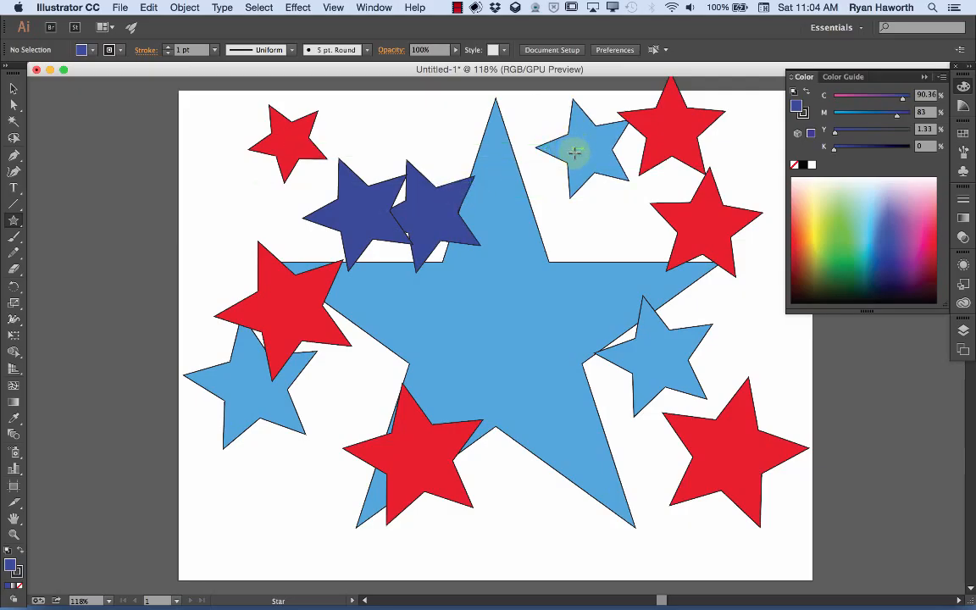
Switch the color sliders from CMYK to RGB and on to HSB
{"action": "left_click", "coordinate": [940, 76]}
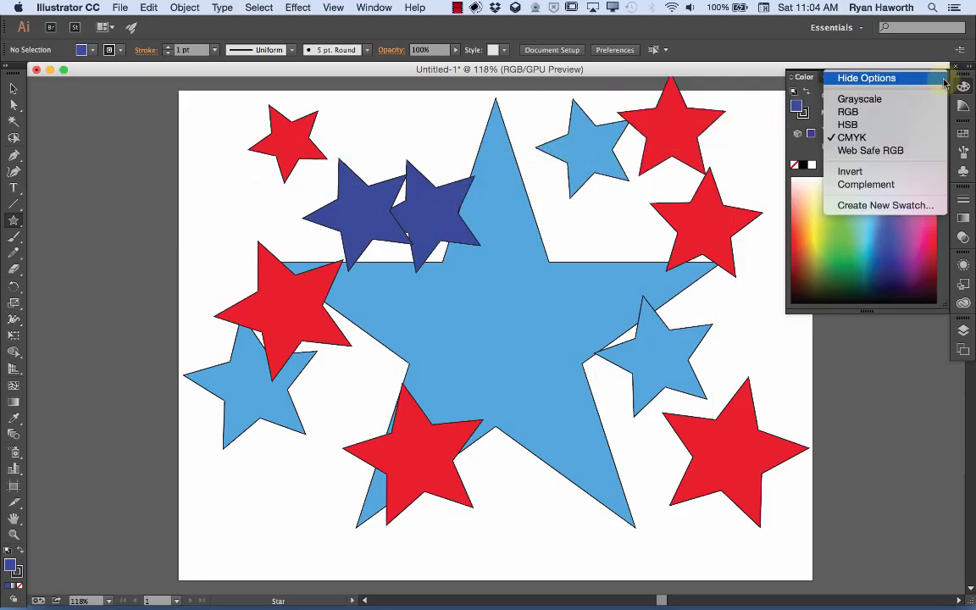
{"action": "left_click", "coordinate": [912, 113]}
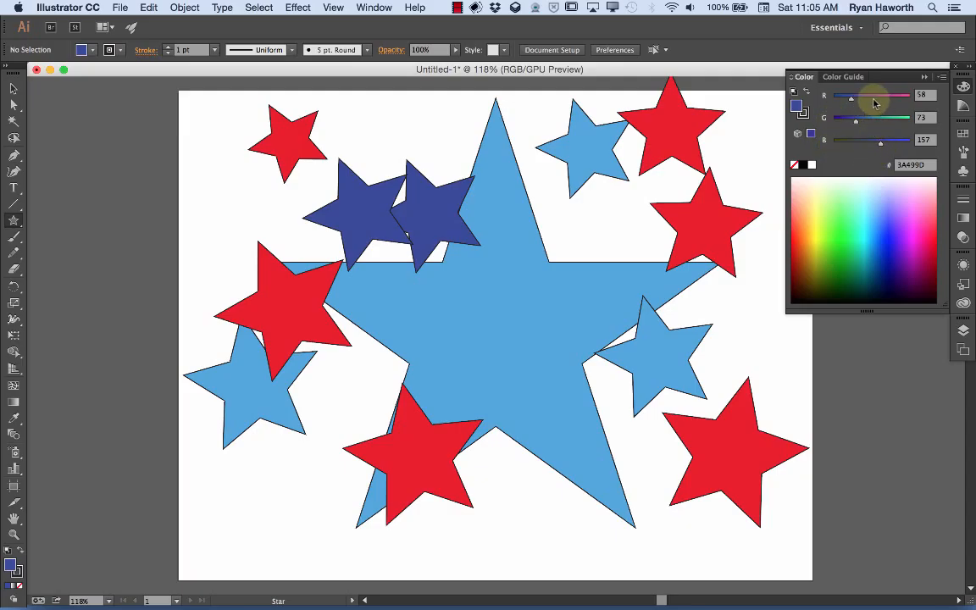
{"action": "left_click", "coordinate": [942, 80]}
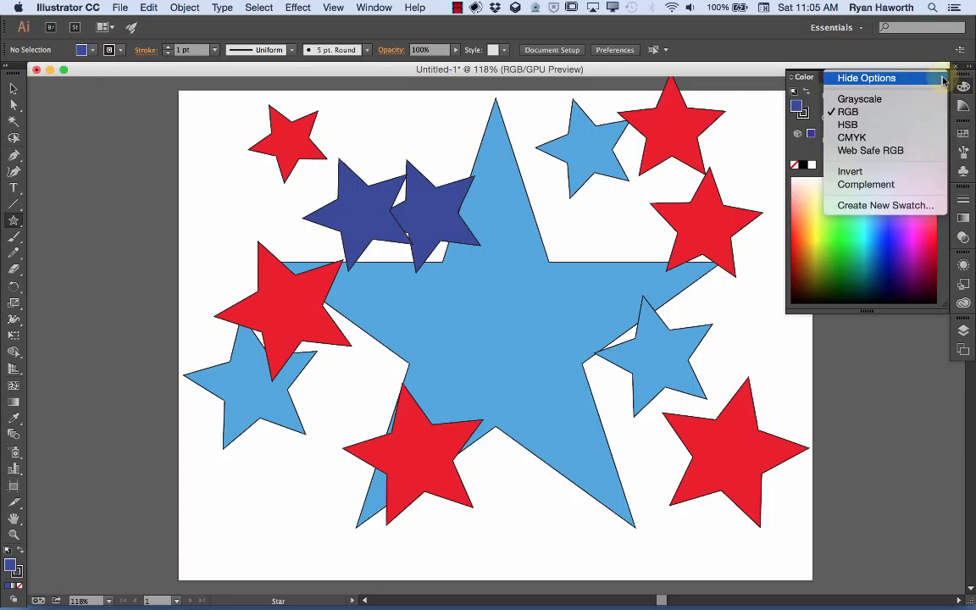
{"action": "left_click", "coordinate": [848, 125]}
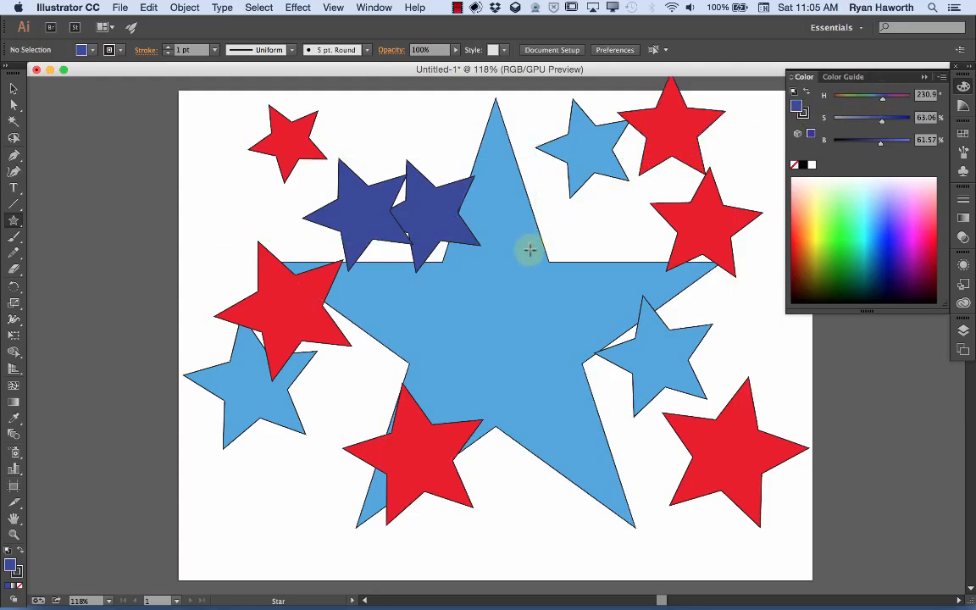
Select the large star and sweep its fill hue through green and blue, leaving it at 360° red
{"action": "key", "text": "super"}
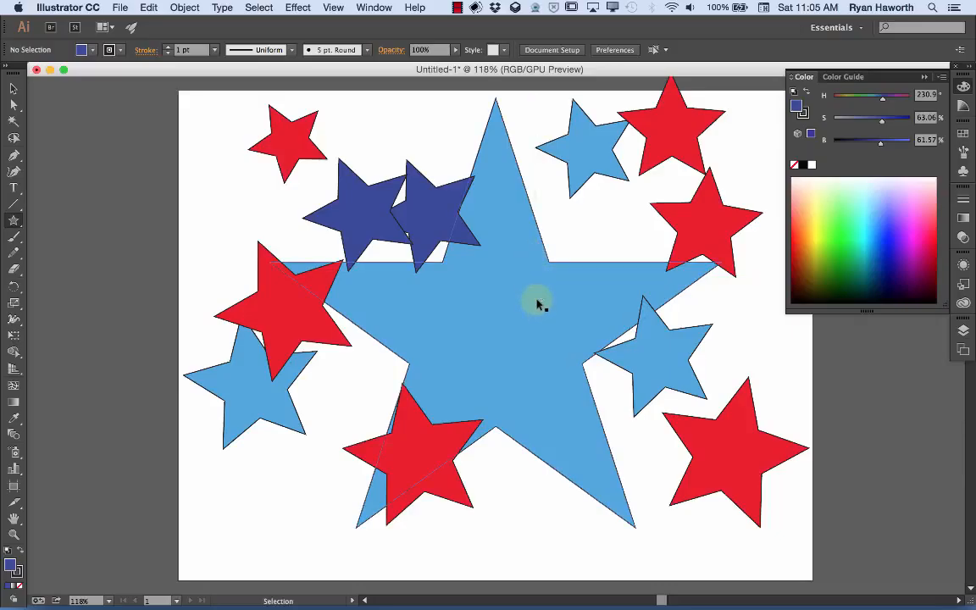
{"action": "left_click", "coordinate": [539, 304], "text": "super"}
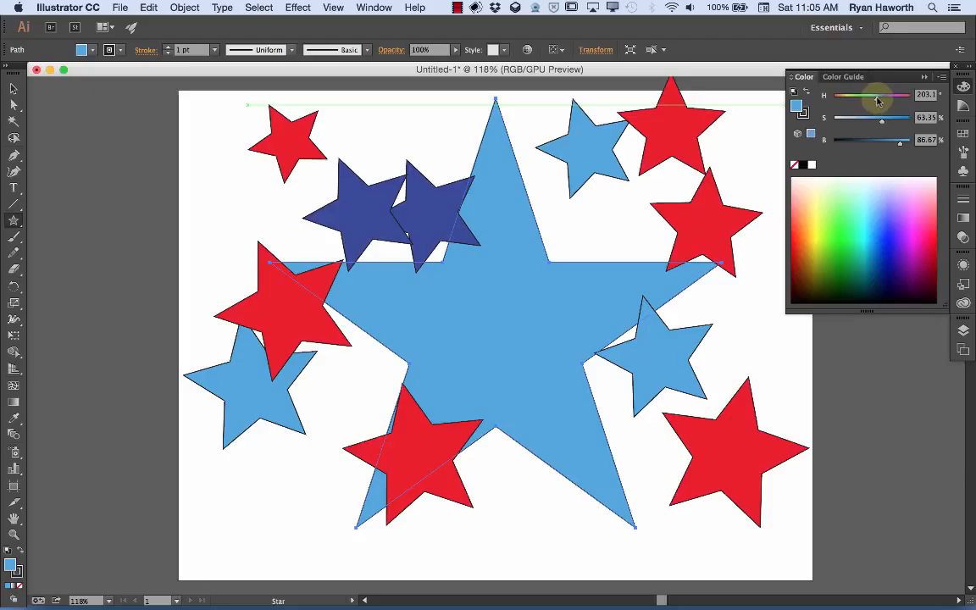
{"action": "left_click_drag", "start_coordinate": [877, 100], "coordinate": [910, 97]}
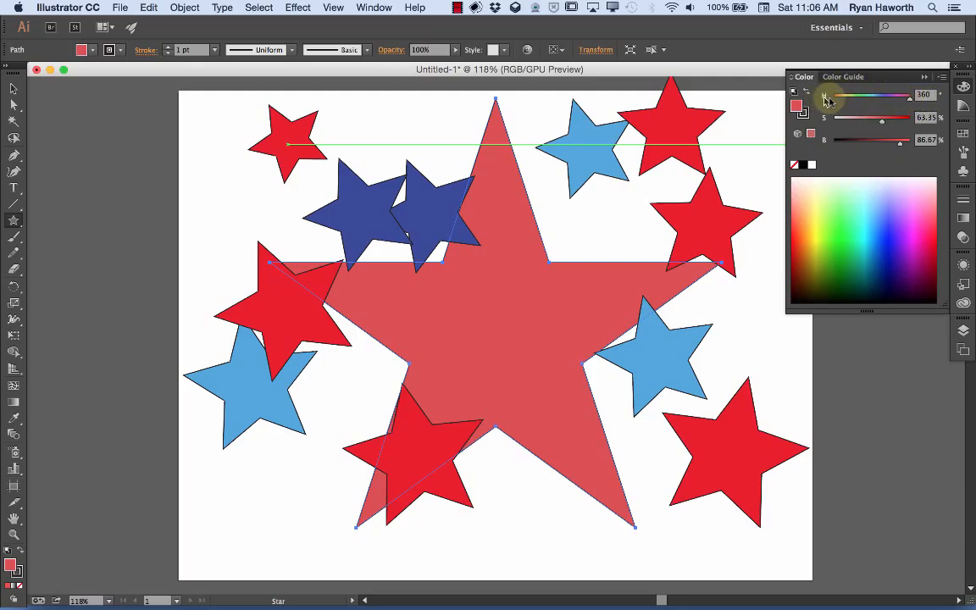
{"action": "mouse_move", "coordinate": [910, 102]}
{"action": "left_mouse_down"}
{"action": "mouse_move", "coordinate": [822, 102]}
{"action": "mouse_move", "coordinate": [912, 100]}
{"action": "left_mouse_up"}
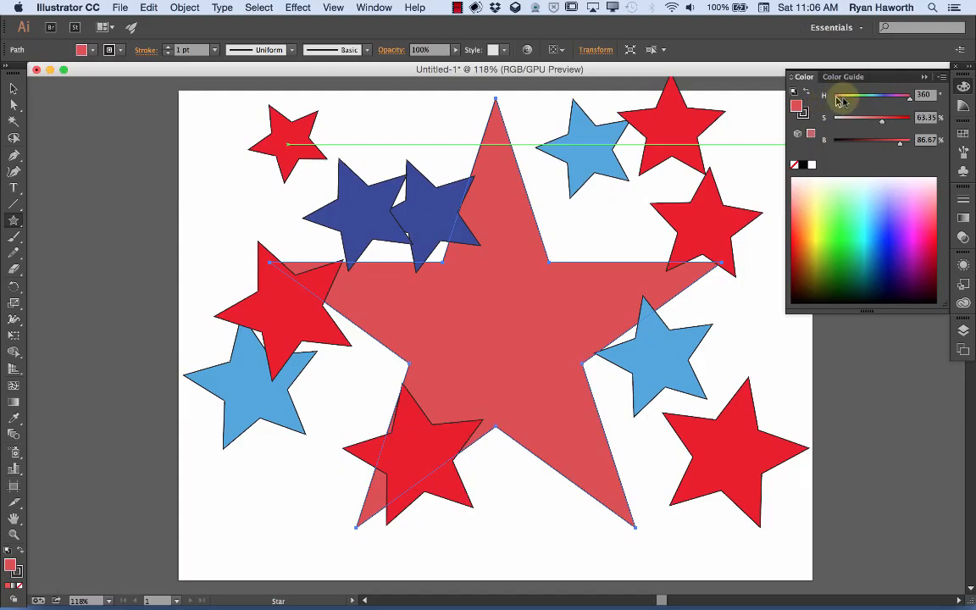
{"action": "mouse_move", "coordinate": [911, 100]}
{"action": "left_mouse_down"}
{"action": "mouse_move", "coordinate": [835, 98]}
{"action": "mouse_move", "coordinate": [905, 98]}
{"action": "left_mouse_up"}
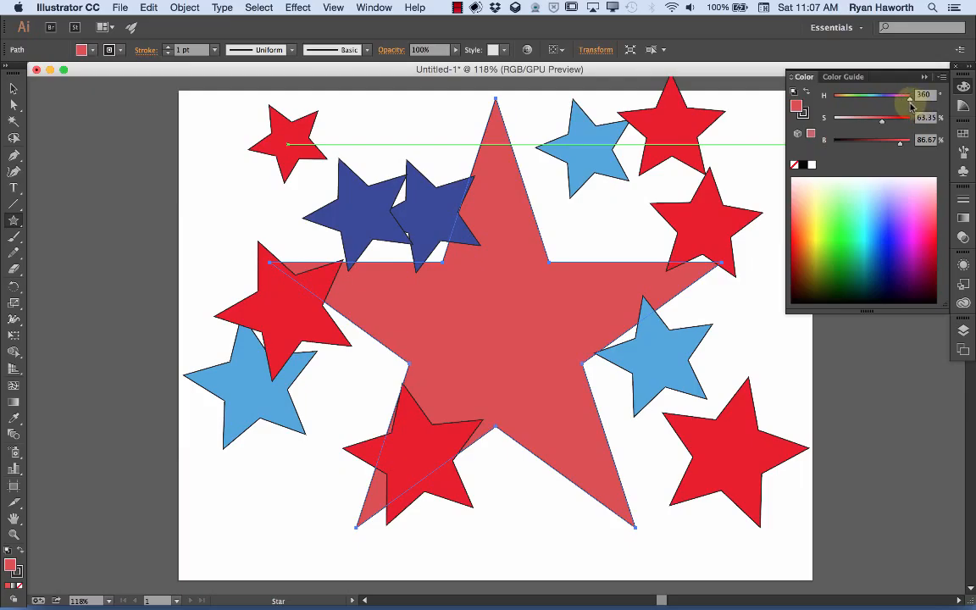
{"action": "left_click_drag", "start_coordinate": [910, 100], "coordinate": [861, 104]}
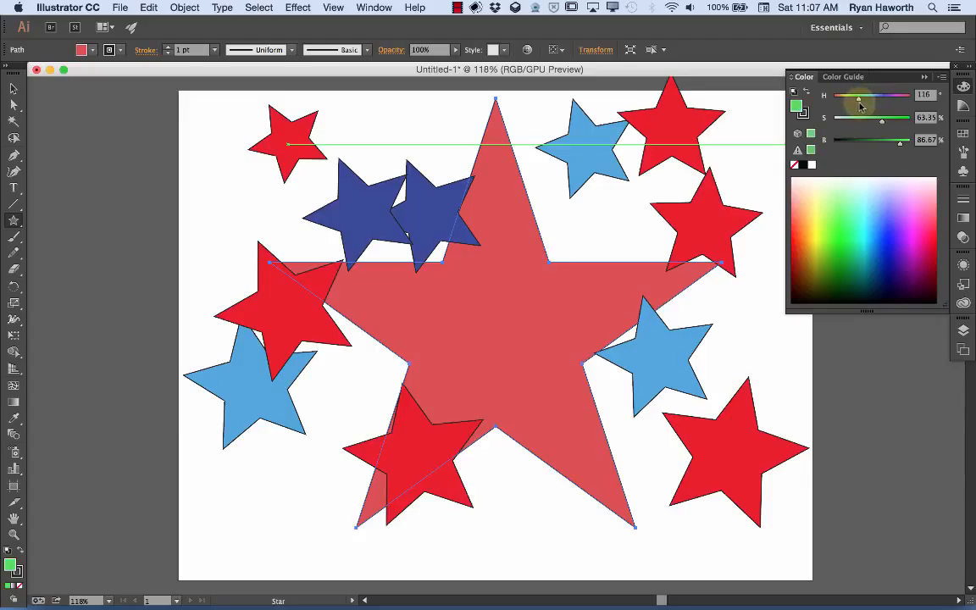
{"action": "left_click_drag", "start_coordinate": [860, 105], "coordinate": [894, 103]}
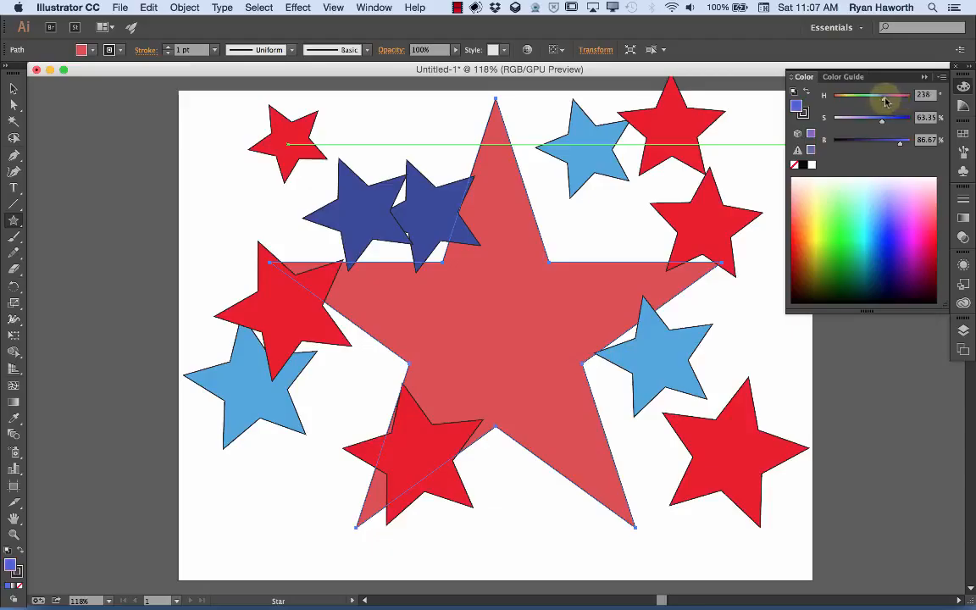
{"action": "left_click_drag", "start_coordinate": [885, 101], "coordinate": [907, 105]}
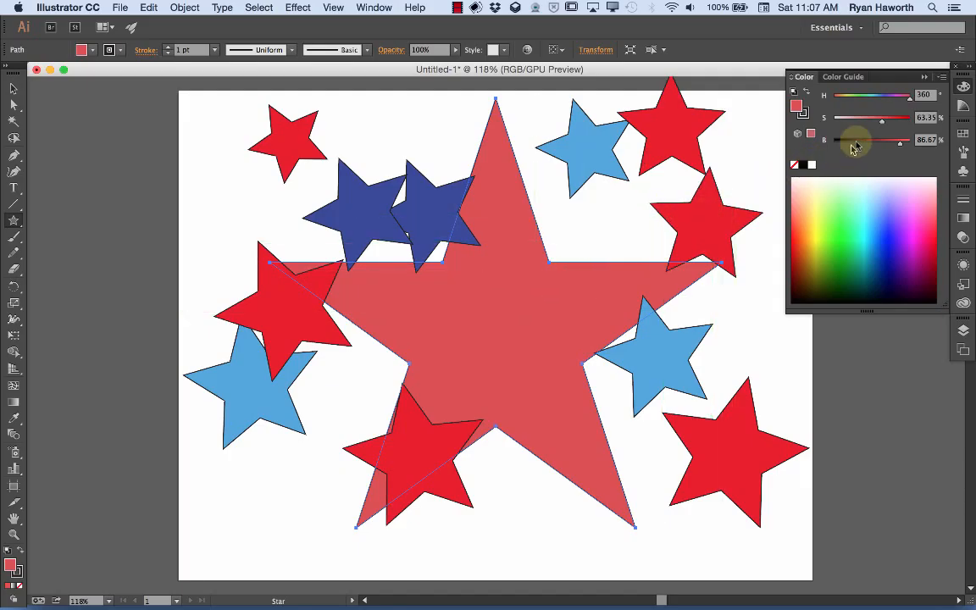
Vary the large star's fill saturation between 0% and 100%, leaving it at 100%, and raise the brightness to 100%
{"action": "left_click_drag", "start_coordinate": [885, 125], "coordinate": [911, 126]}
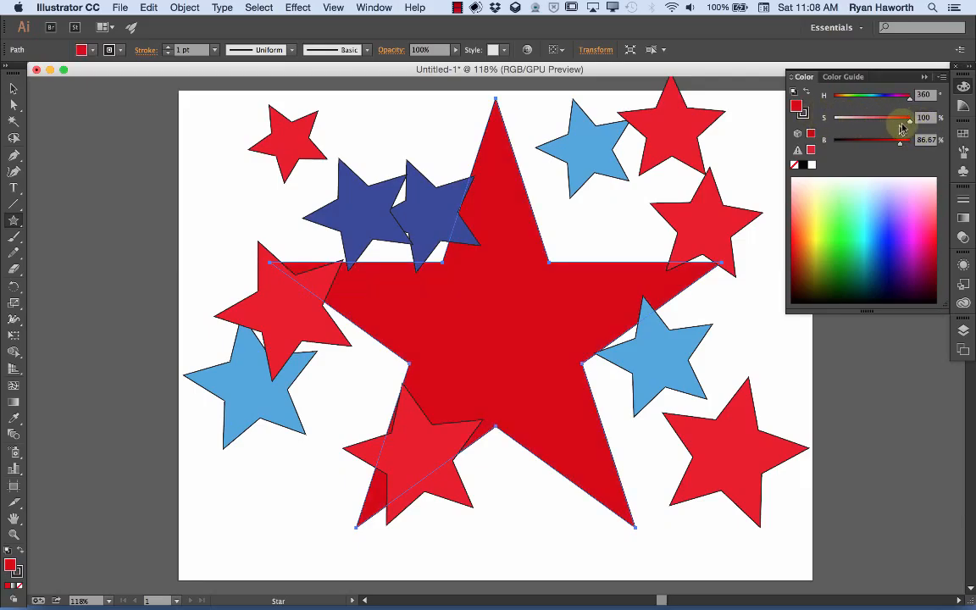
{"action": "left_click_drag", "start_coordinate": [910, 125], "coordinate": [835, 124]}
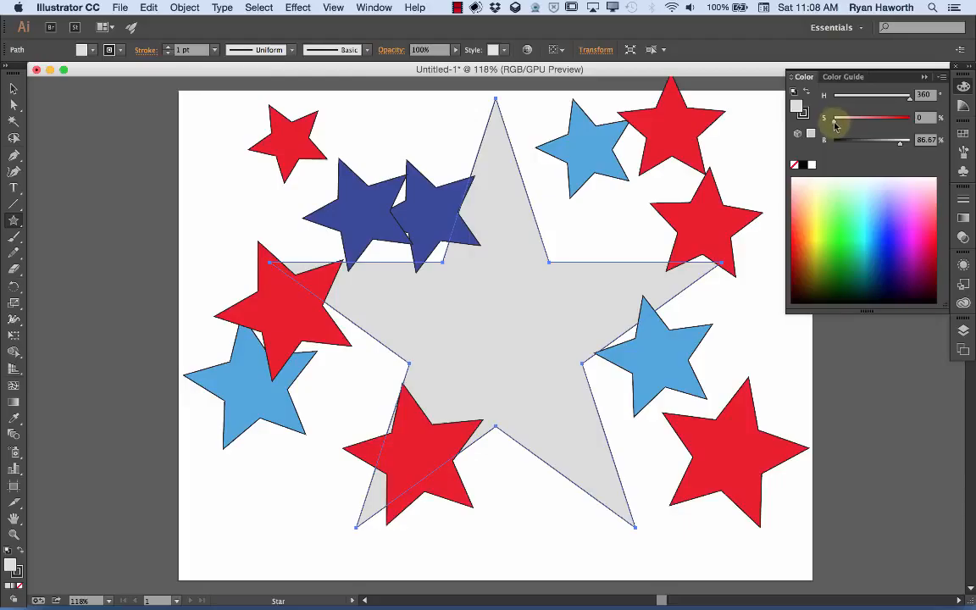
{"action": "left_click_drag", "start_coordinate": [834, 124], "coordinate": [912, 123]}
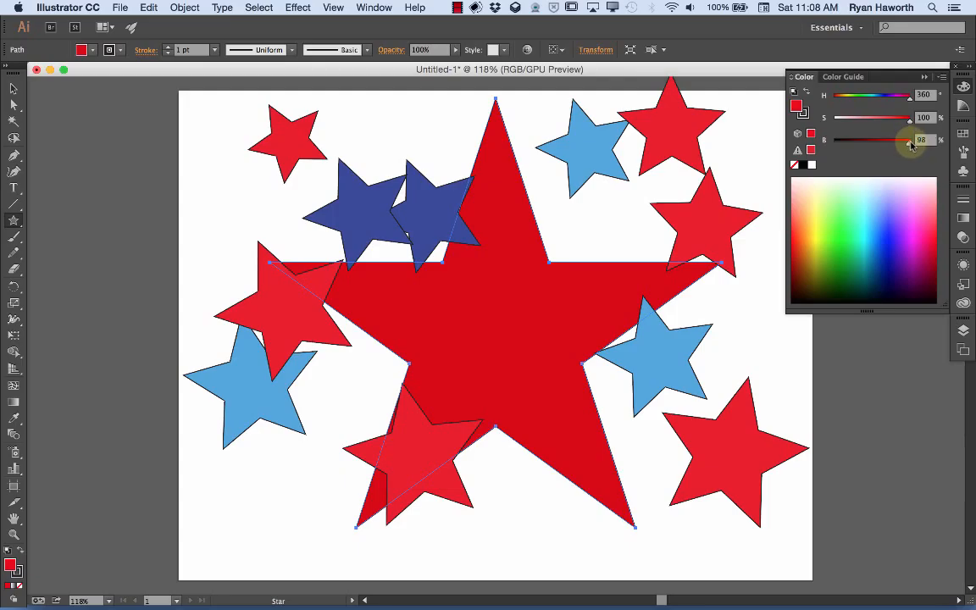
{"action": "left_click_drag", "start_coordinate": [911, 145], "coordinate": [916, 143]}
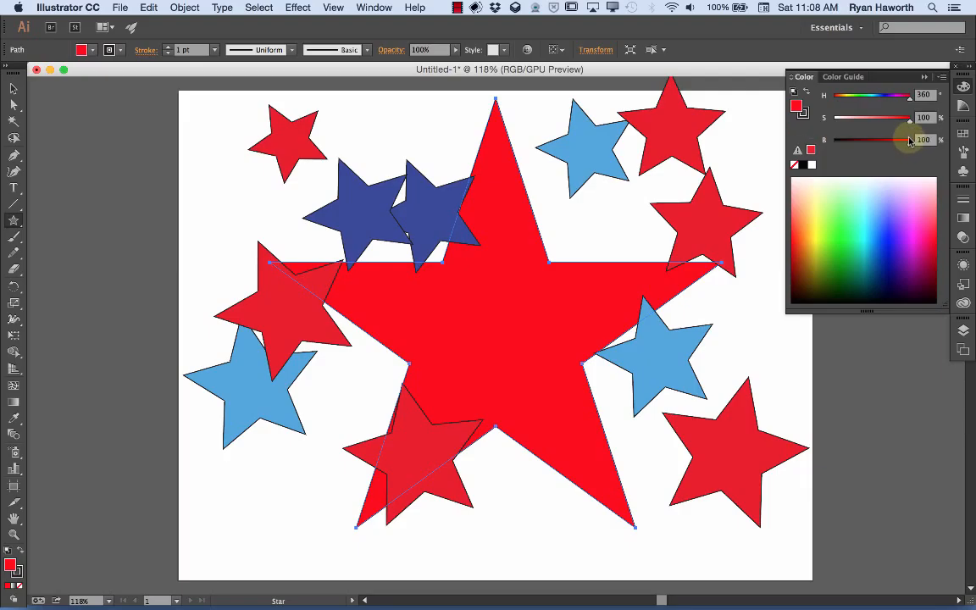
Drop the large star's fill saturation to 0% and restore it to 100%, and lower the brightness to 0% for black
{"action": "left_click_drag", "start_coordinate": [910, 125], "coordinate": [834, 121]}
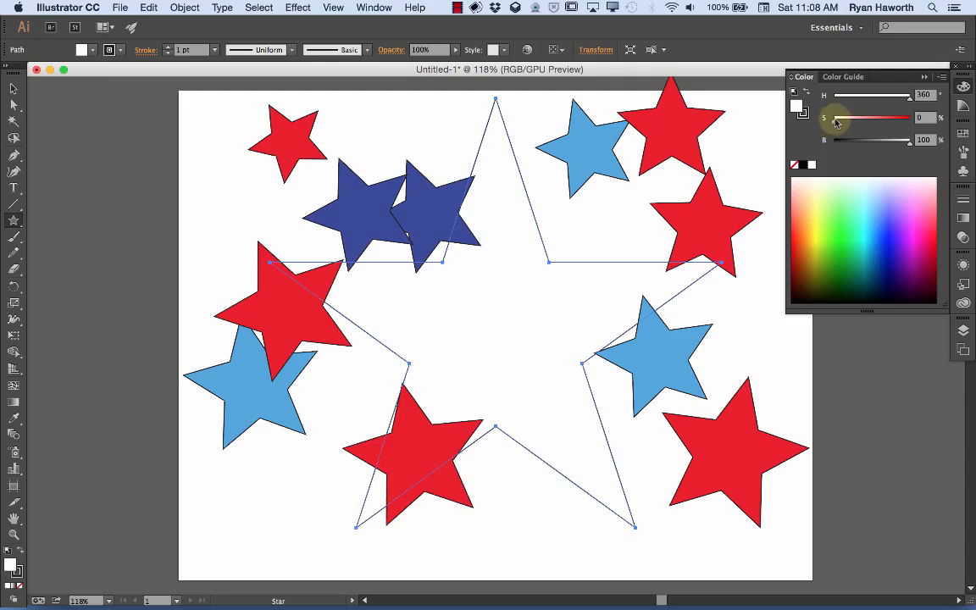
{"action": "left_click_drag", "start_coordinate": [837, 121], "coordinate": [907, 123]}
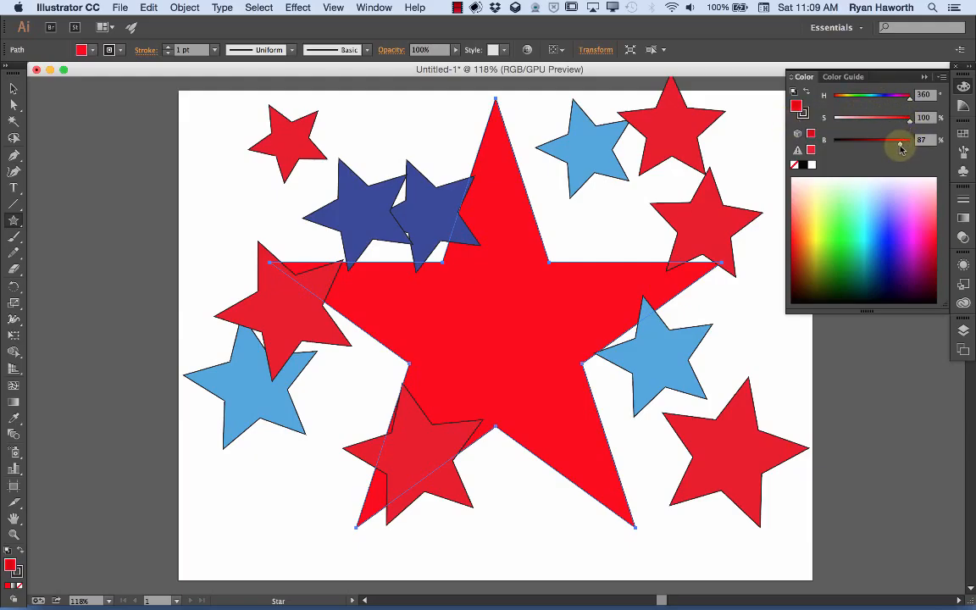
{"action": "left_click_drag", "start_coordinate": [899, 149], "coordinate": [841, 140]}
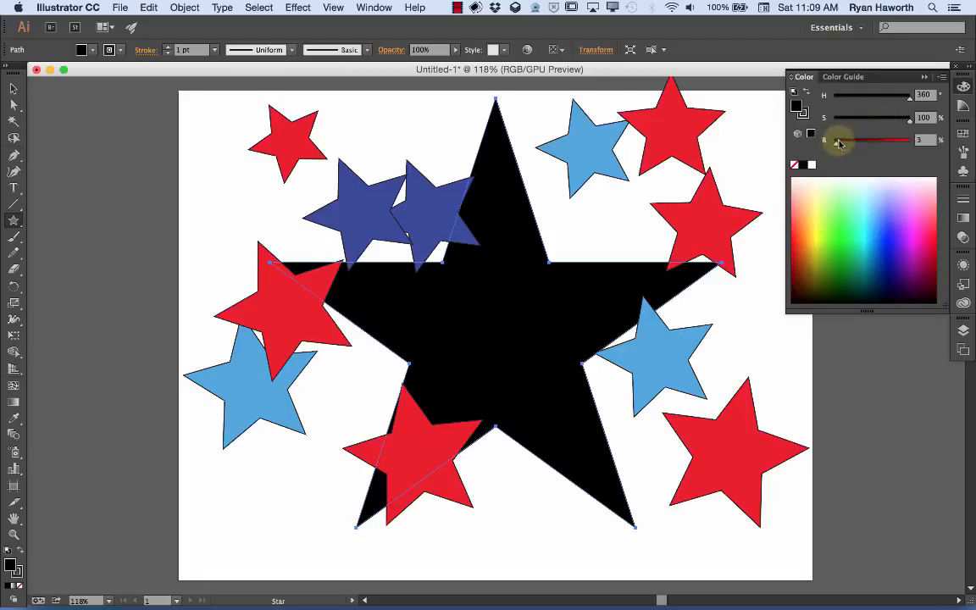
{"action": "mouse_move", "coordinate": [839, 143]}
{"action": "left_mouse_down"}
{"action": "mouse_move", "coordinate": [827, 144]}
{"action": "mouse_move", "coordinate": [833, 149]}
{"action": "left_mouse_up"}
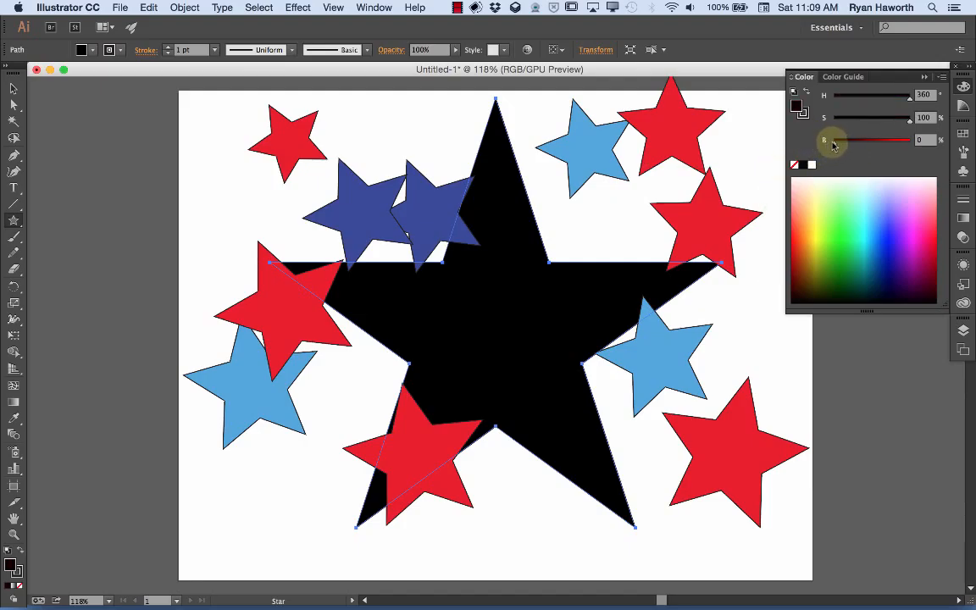
Raise the large star's fill brightness to 100% and switch the color sliders from HSB to RGB
{"action": "left_click_drag", "start_coordinate": [834, 142], "coordinate": [912, 142]}
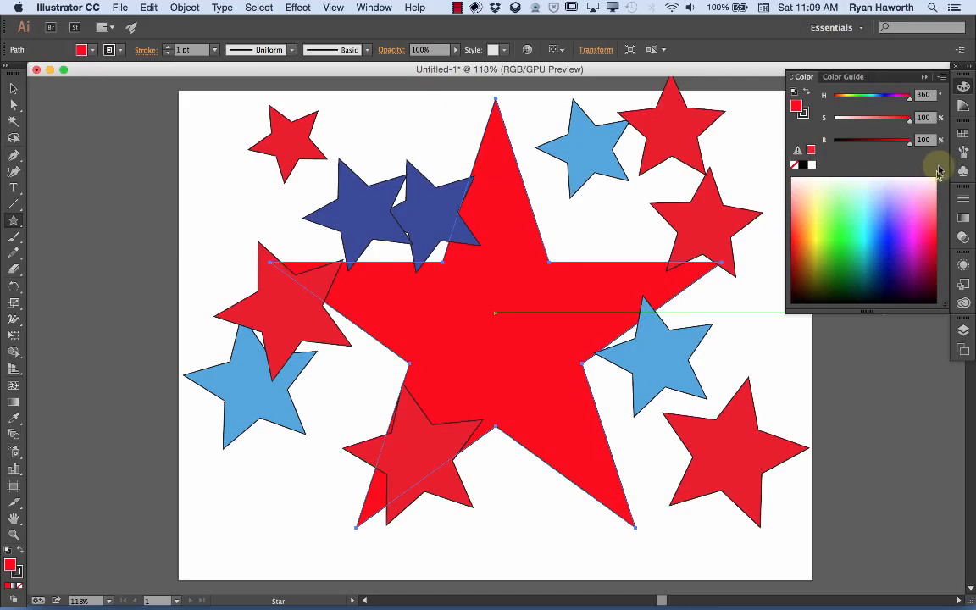
{"action": "left_click", "coordinate": [944, 77]}
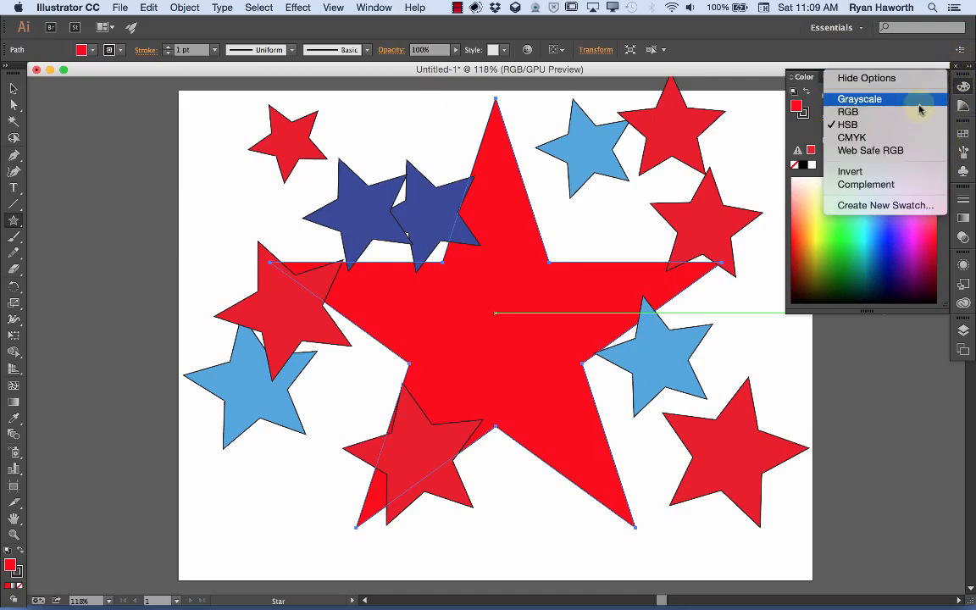
{"action": "left_click", "coordinate": [919, 112]}
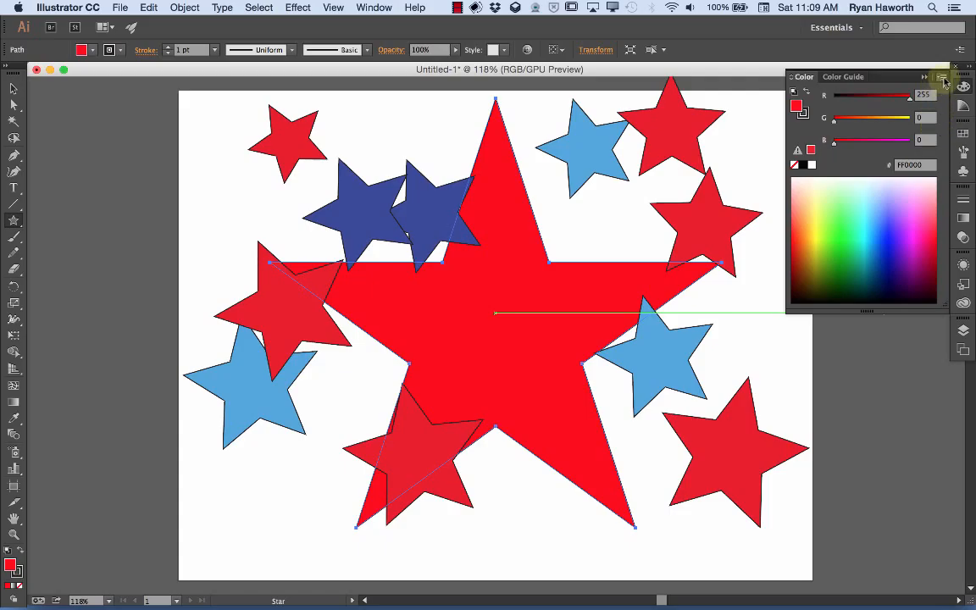
Cycle the color sliders through CMYK and HSB and return to RGB to compare the star's color values
{"action": "left_click", "coordinate": [941, 77]}
{"action": "left_click", "coordinate": [911, 138]}
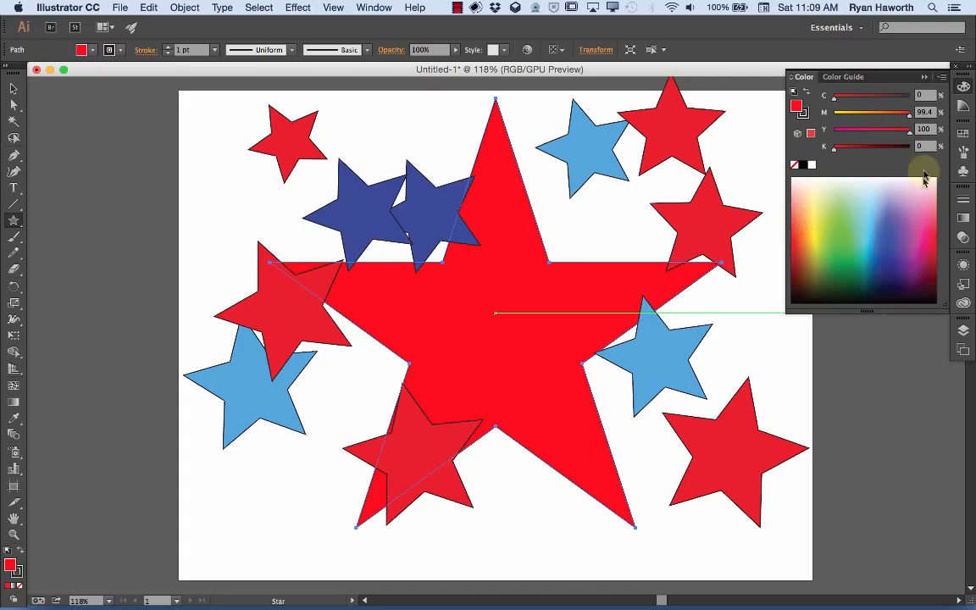
{"action": "left_click", "coordinate": [941, 77]}
{"action": "left_click", "coordinate": [911, 124]}
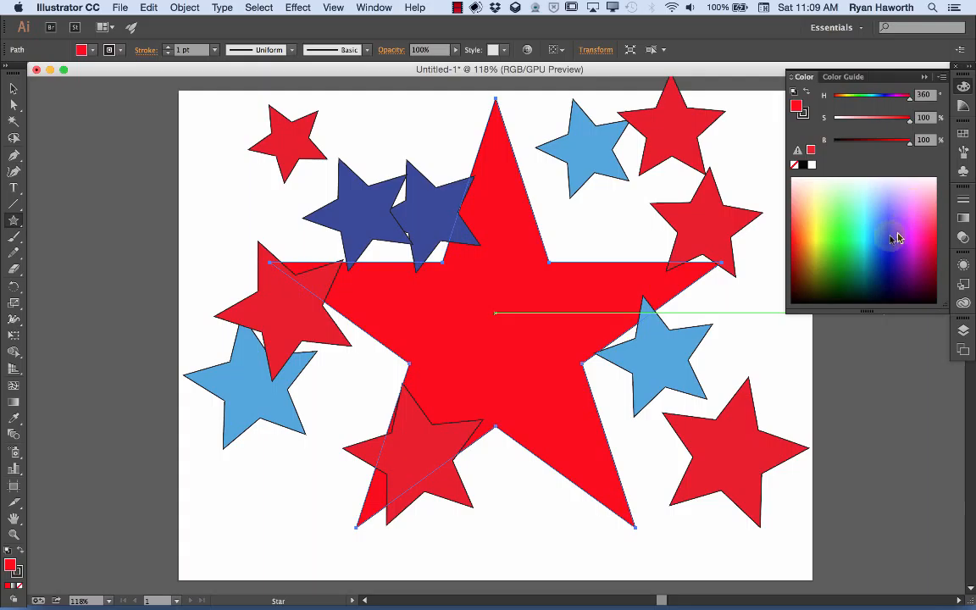
{"action": "left_click", "coordinate": [941, 76]}
{"action": "left_click", "coordinate": [922, 112]}
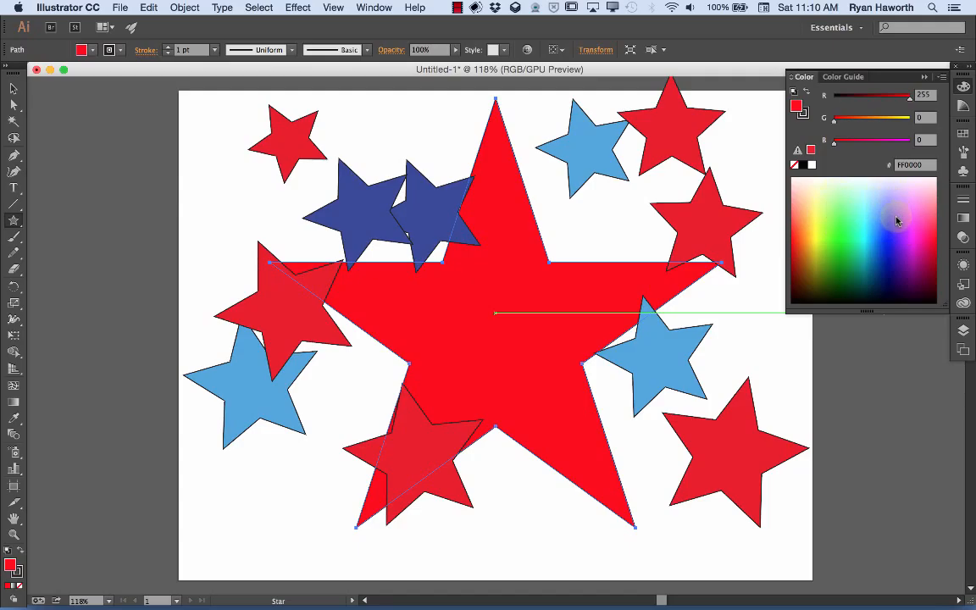
Pick a cyan fill for the large star from the RGB spectrum and refine it to red 0, green 255, blue 255
{"action": "left_click_drag", "start_coordinate": [889, 222], "coordinate": [852, 229]}
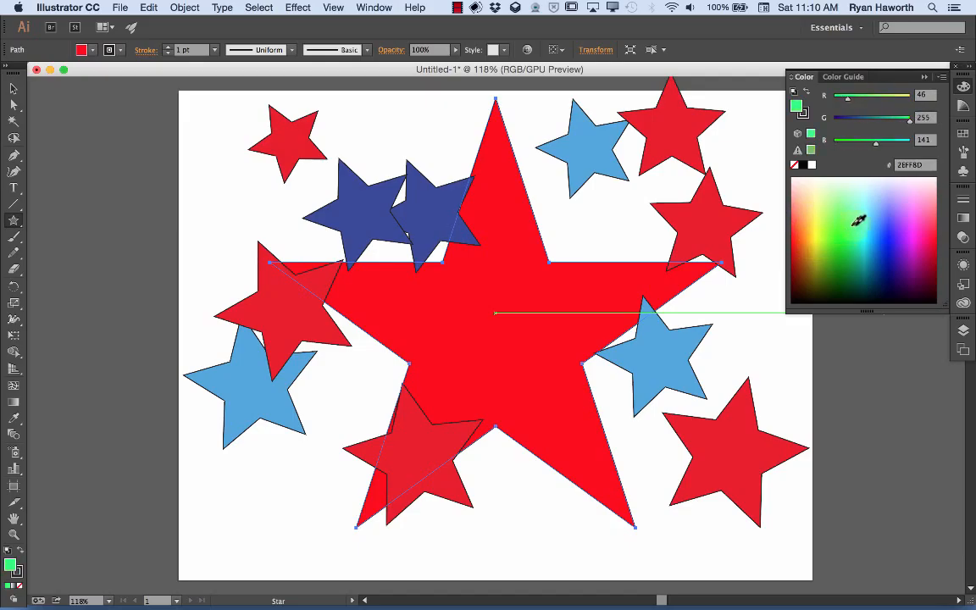
{"action": "mouse_move", "coordinate": [858, 217]}
{"action": "left_mouse_down"}
{"action": "mouse_move", "coordinate": [892, 235]}
{"action": "mouse_move", "coordinate": [872, 209]}
{"action": "mouse_move", "coordinate": [866, 224]}
{"action": "left_mouse_up"}
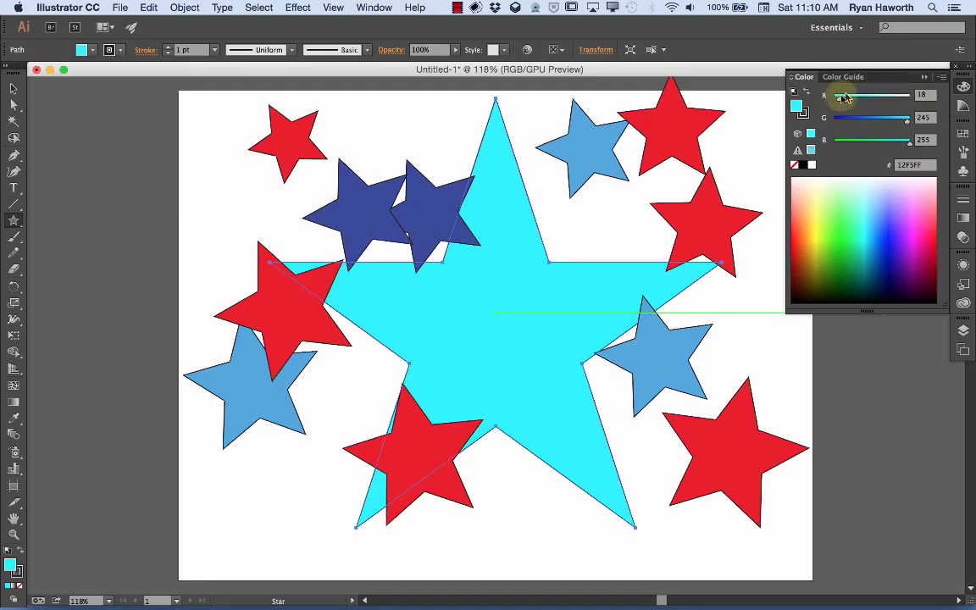
{"action": "left_click_drag", "start_coordinate": [845, 97], "coordinate": [829, 96]}
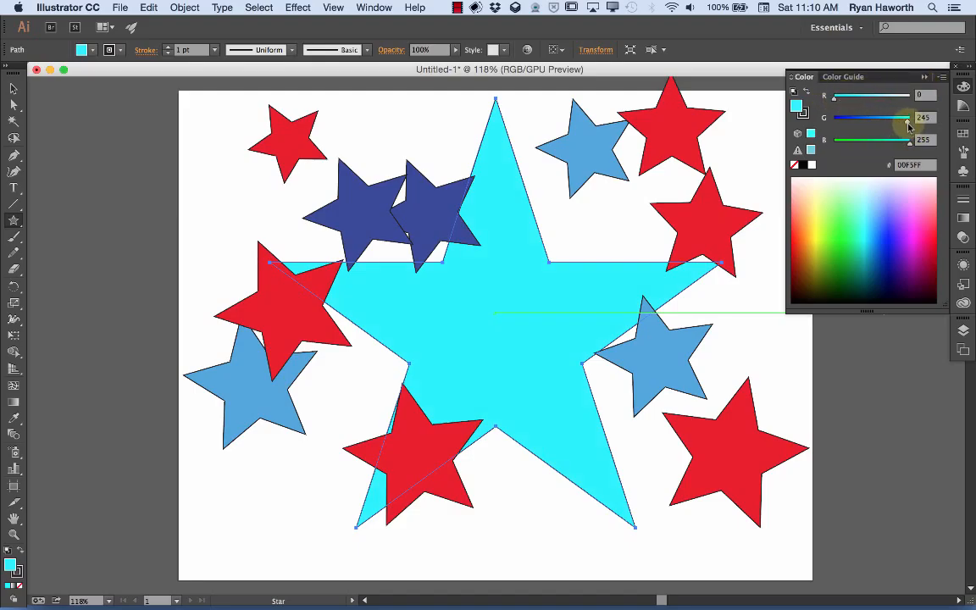
{"action": "left_click_drag", "start_coordinate": [909, 126], "coordinate": [912, 125]}
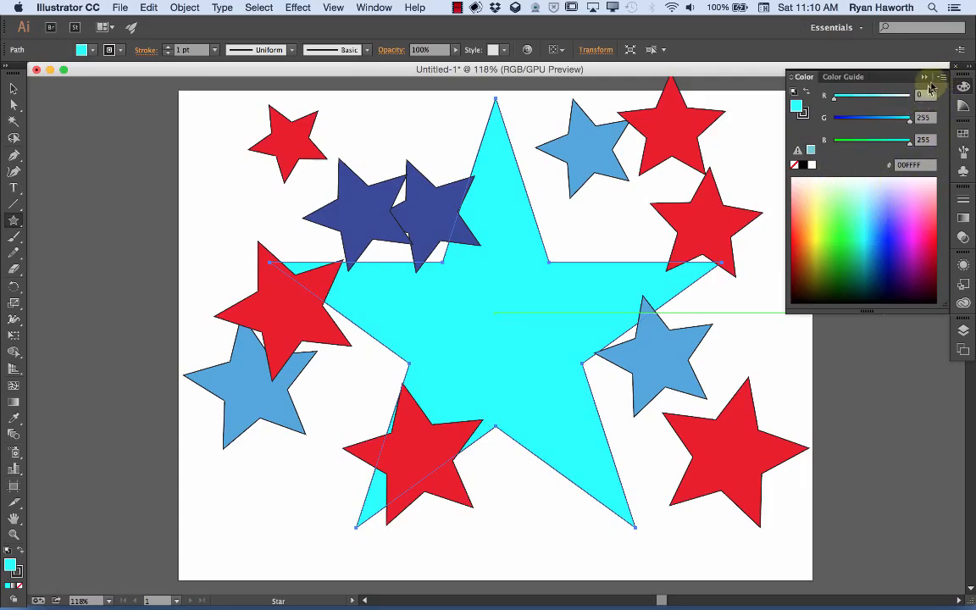
Switch the color sliders to Grayscale and vary the large star's K value from 0% to 100% black
{"action": "left_click", "coordinate": [941, 76]}
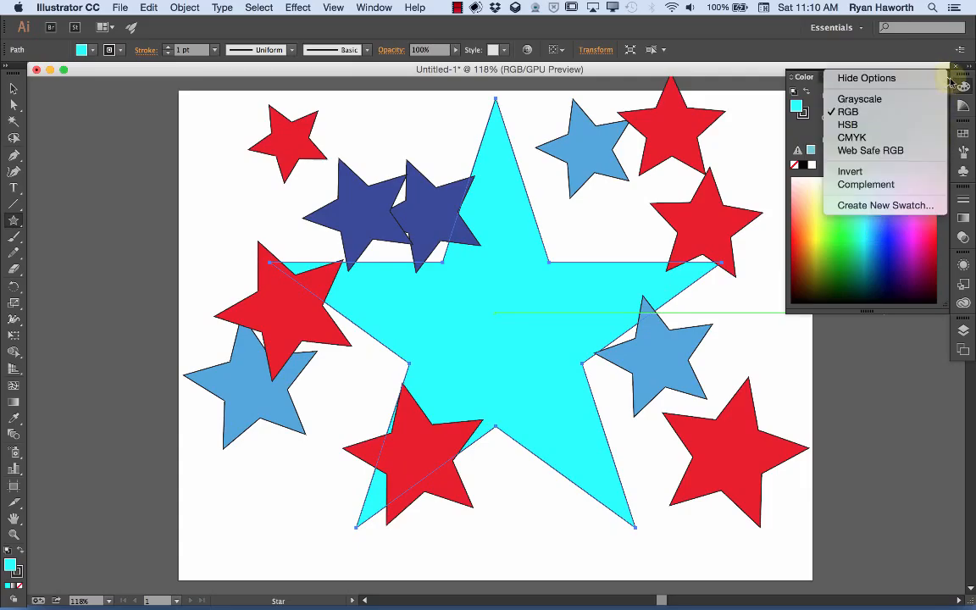
{"action": "left_click", "coordinate": [911, 99]}
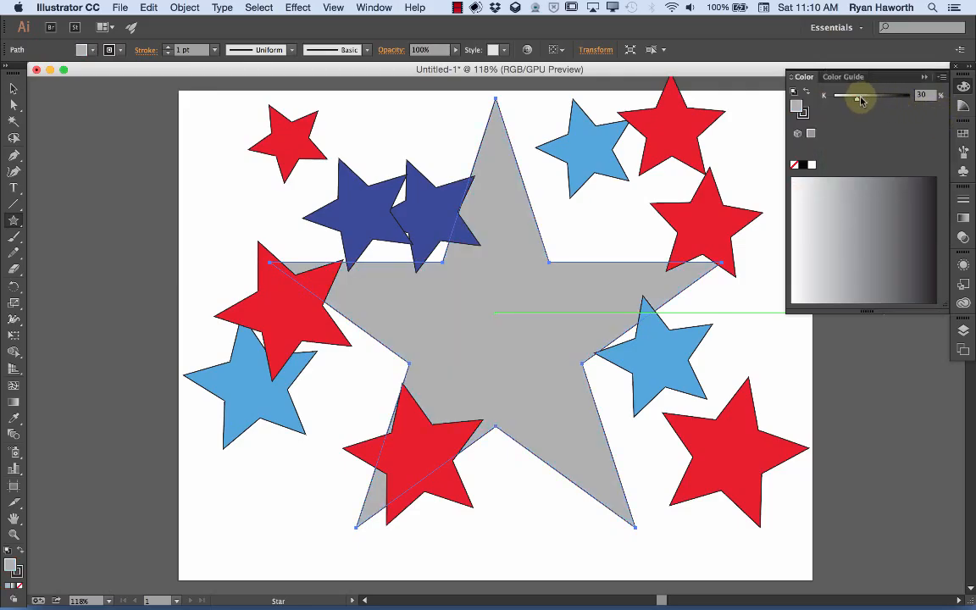
{"action": "left_click_drag", "start_coordinate": [860, 100], "coordinate": [830, 96]}
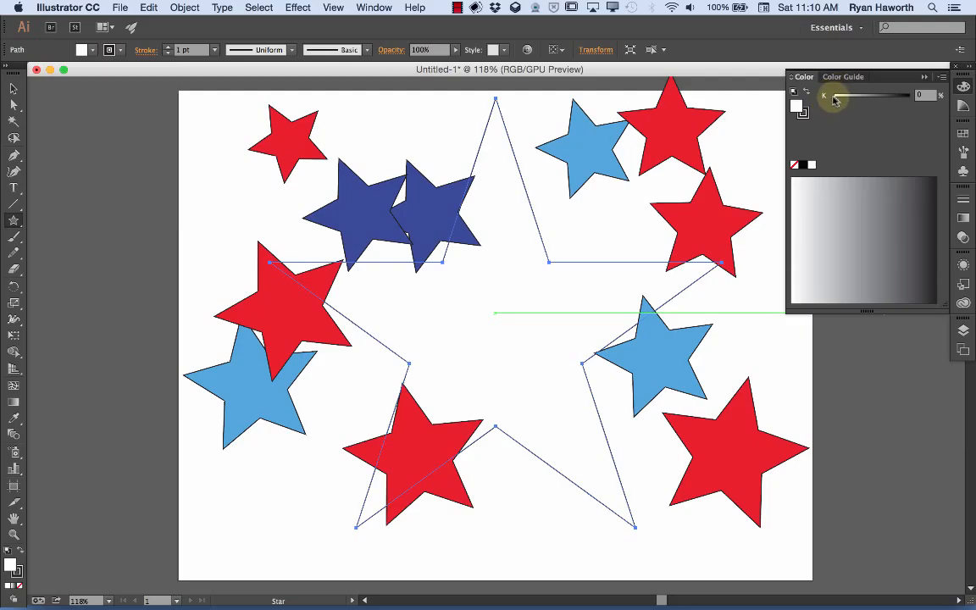
{"action": "left_click_drag", "start_coordinate": [834, 97], "coordinate": [932, 110]}
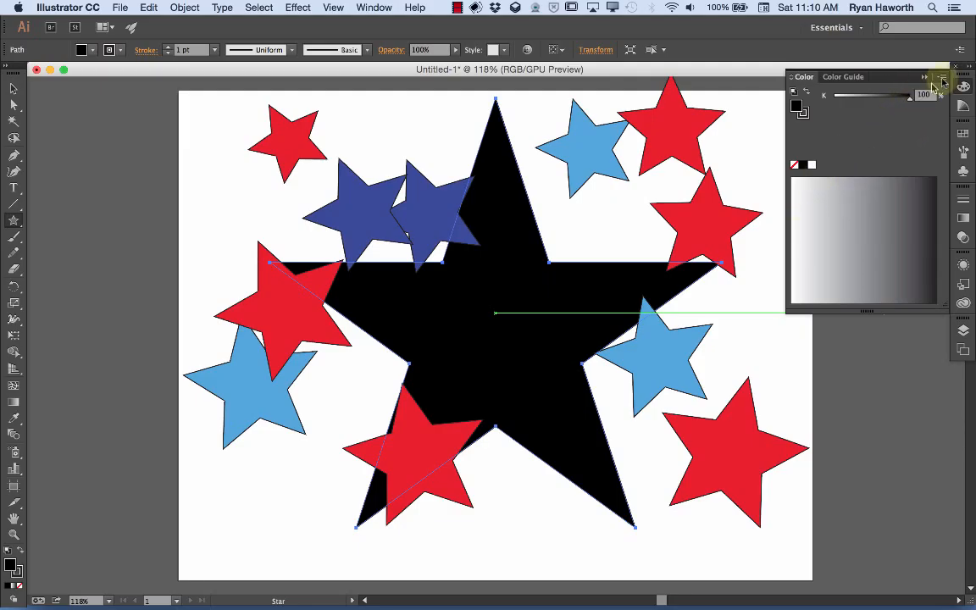
Switch the color sliders to Web Safe RGB and set the large star's red value to FF
{"action": "left_click", "coordinate": [940, 79]}
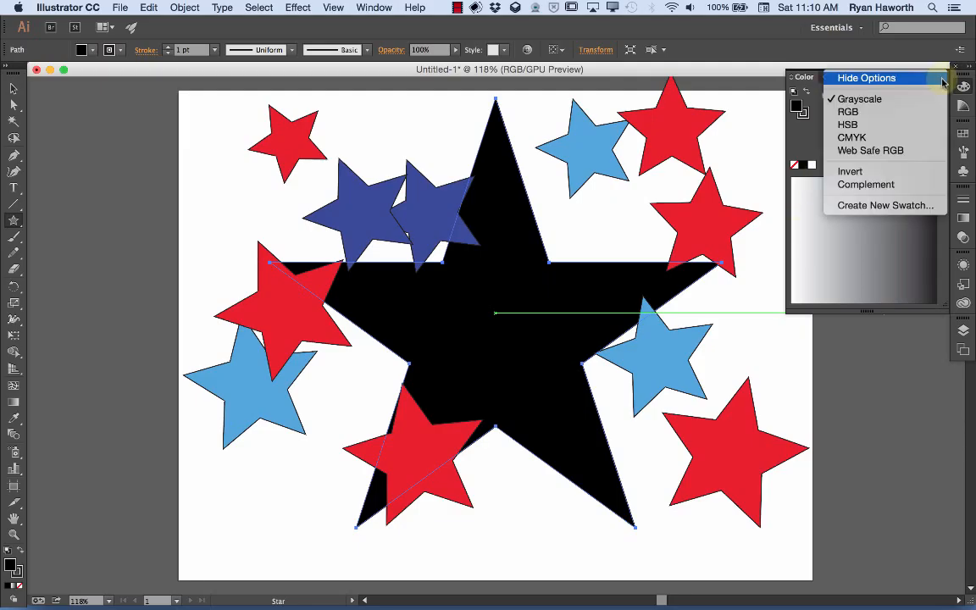
{"action": "left_click", "coordinate": [909, 149]}
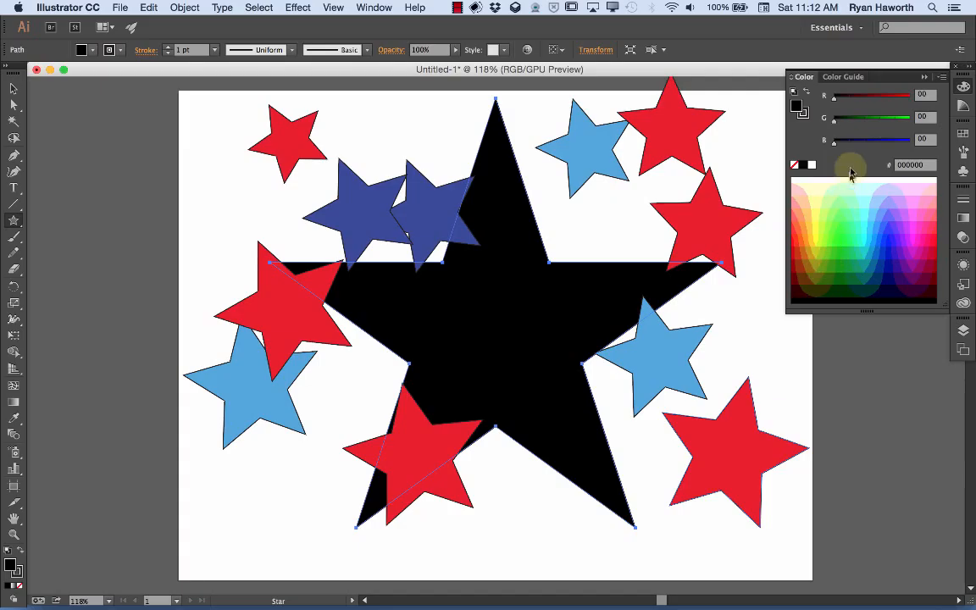
{"action": "left_click_drag", "start_coordinate": [834, 96], "coordinate": [893, 95]}
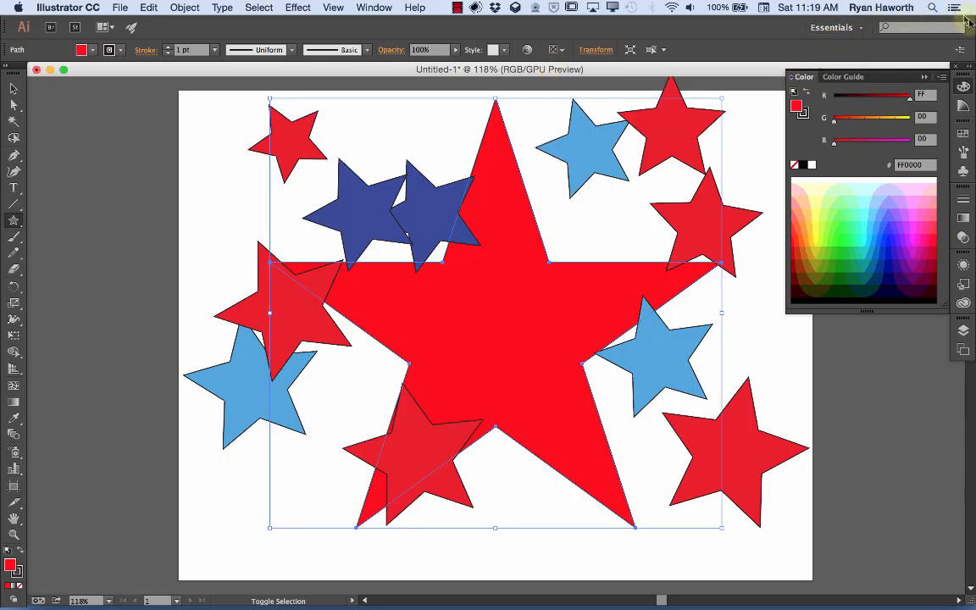
{"action": "left_click", "coordinate": [940, 76]}
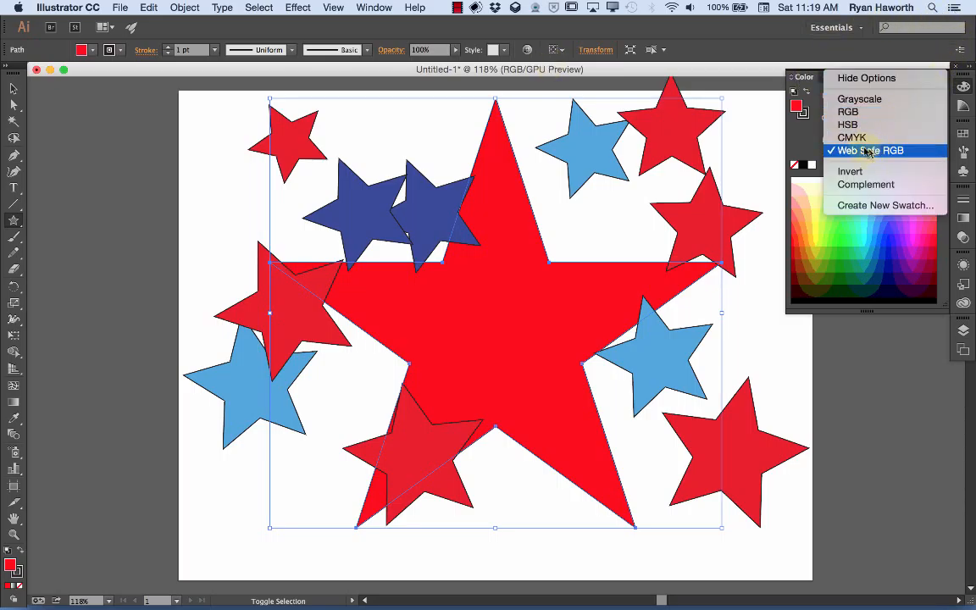
{"action": "left_click", "coordinate": [964, 87]}
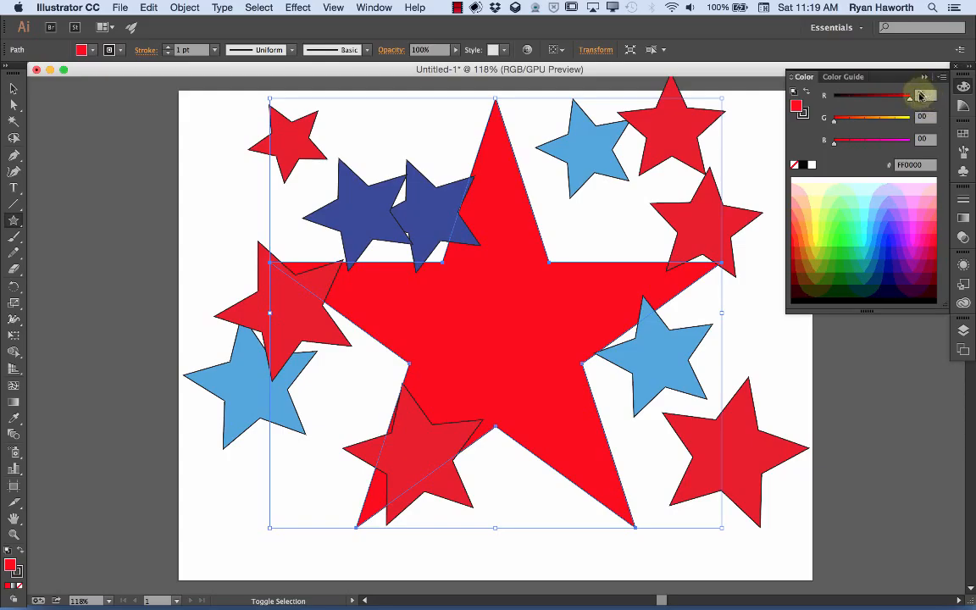
{"action": "mouse_move", "coordinate": [911, 98]}
{"action": "left_mouse_down"}
{"action": "mouse_move", "coordinate": [832, 102]}
{"action": "mouse_move", "coordinate": [912, 102]}
{"action": "left_mouse_up"}
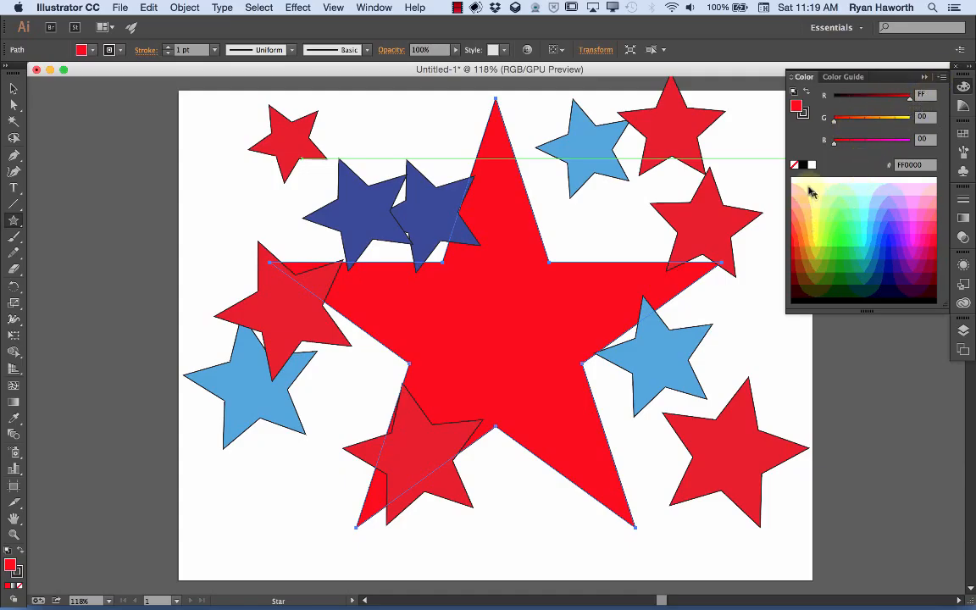
Try web-safe spectrum colors on the large star, including peach FFCC99 and green 33FF33, and finish on blue 0099FF
{"action": "left_click", "coordinate": [801, 185]}
{"action": "mouse_move", "coordinate": [801, 186]}
{"action": "left_mouse_down"}
{"action": "mouse_move", "coordinate": [813, 207]}
{"action": "mouse_move", "coordinate": [802, 187]}
{"action": "left_mouse_up"}
{"action": "left_click_drag", "start_coordinate": [807, 193], "coordinate": [800, 183]}
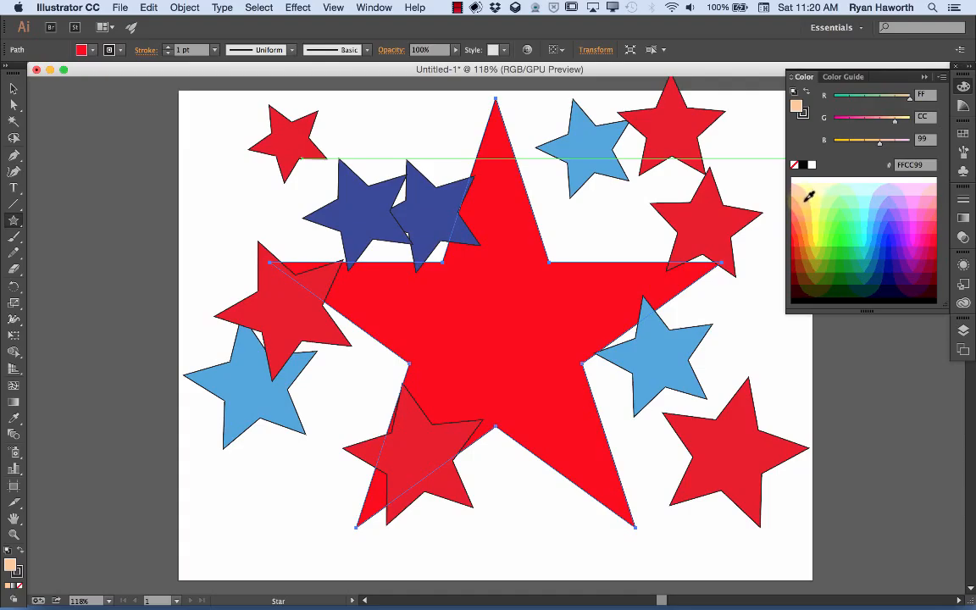
{"action": "left_click_drag", "start_coordinate": [813, 205], "coordinate": [842, 224]}
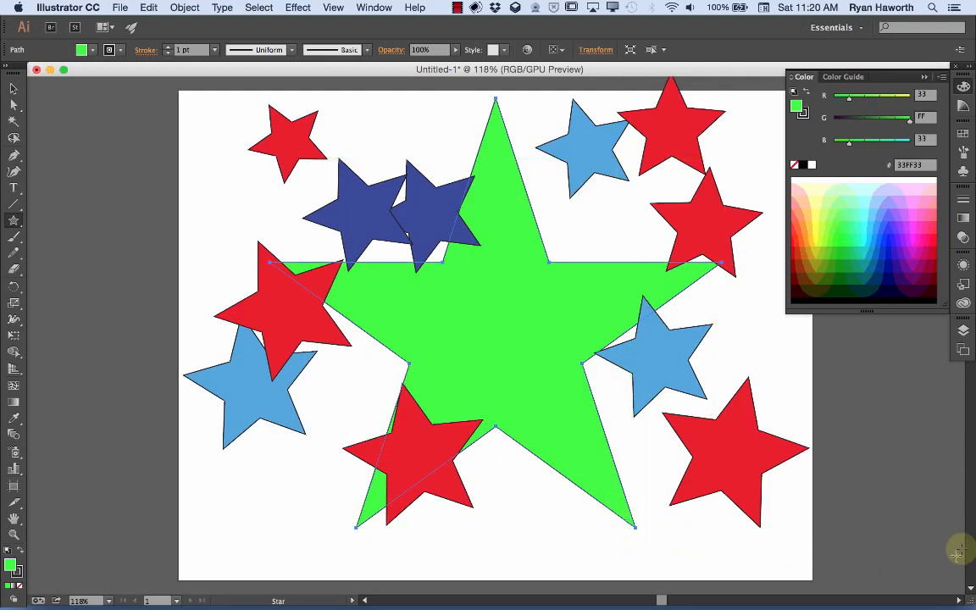
{"action": "left_click", "coordinate": [873, 225]}
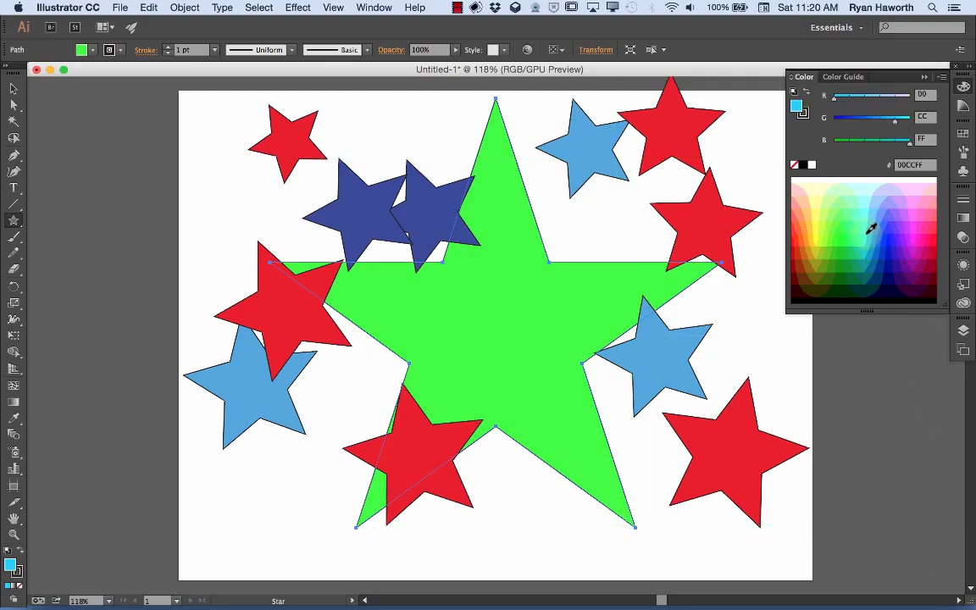
{"action": "left_click_drag", "start_coordinate": [871, 232], "coordinate": [877, 227]}
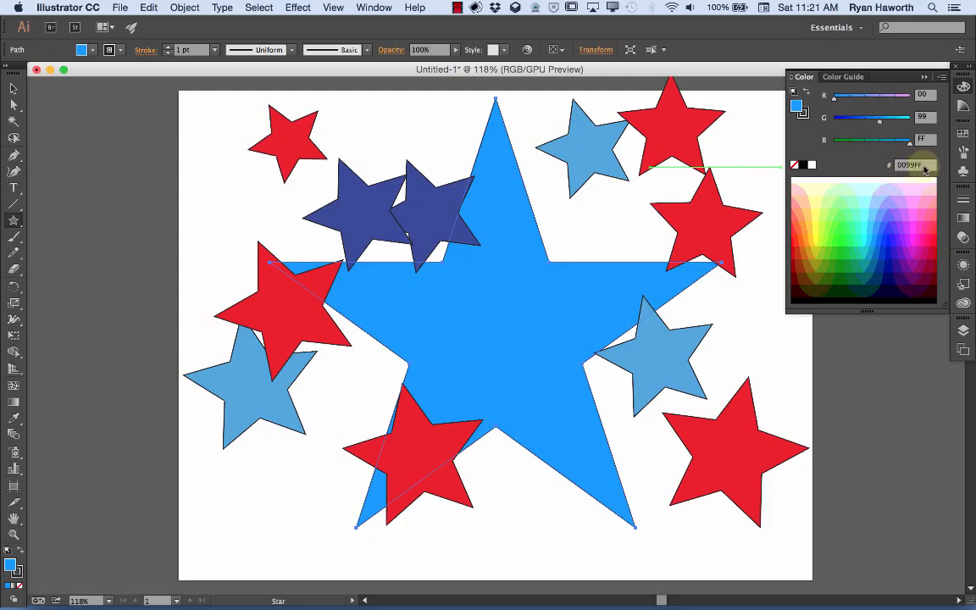
Examine how the star's hex code corresponds to its individual red, green and blue values
{"action": "left_click_drag", "start_coordinate": [925, 170], "coordinate": [892, 166]}
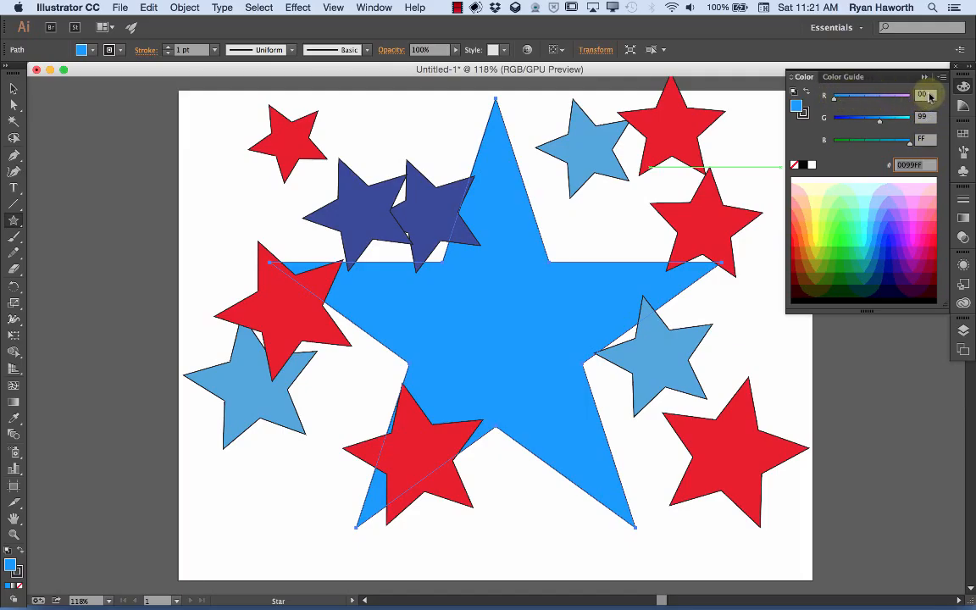
{"action": "left_click", "coordinate": [920, 118]}
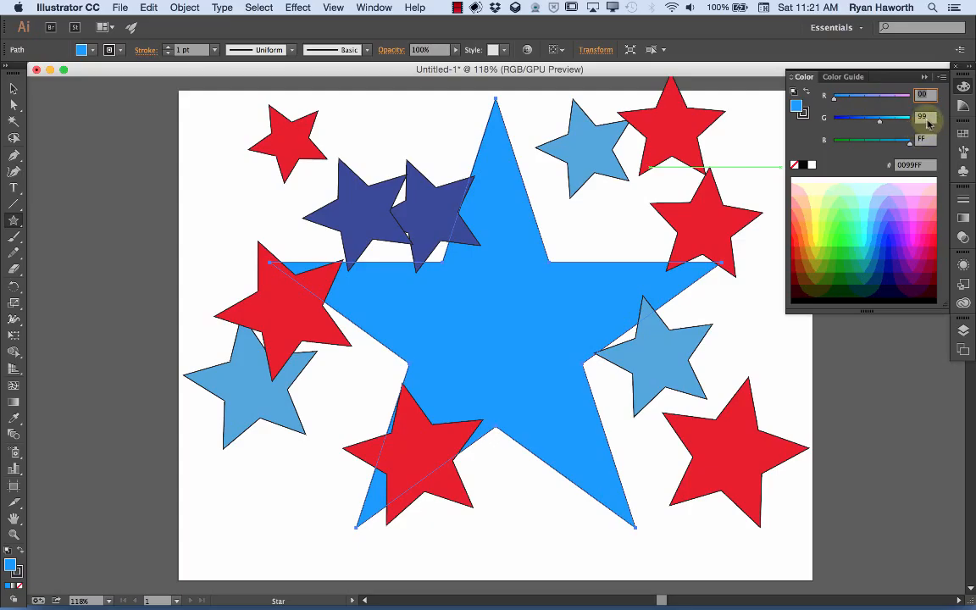
{"action": "key", "text": "Tab"}
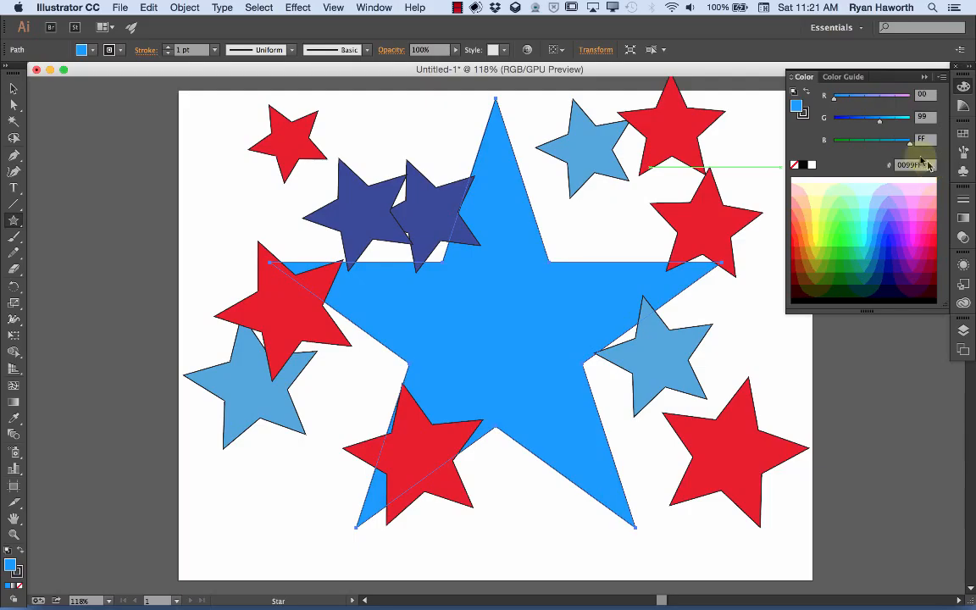
Switch the color sliders to RGB and apply a small light blue star's color to the large star with the Eyedropper
{"action": "left_click", "coordinate": [942, 80]}
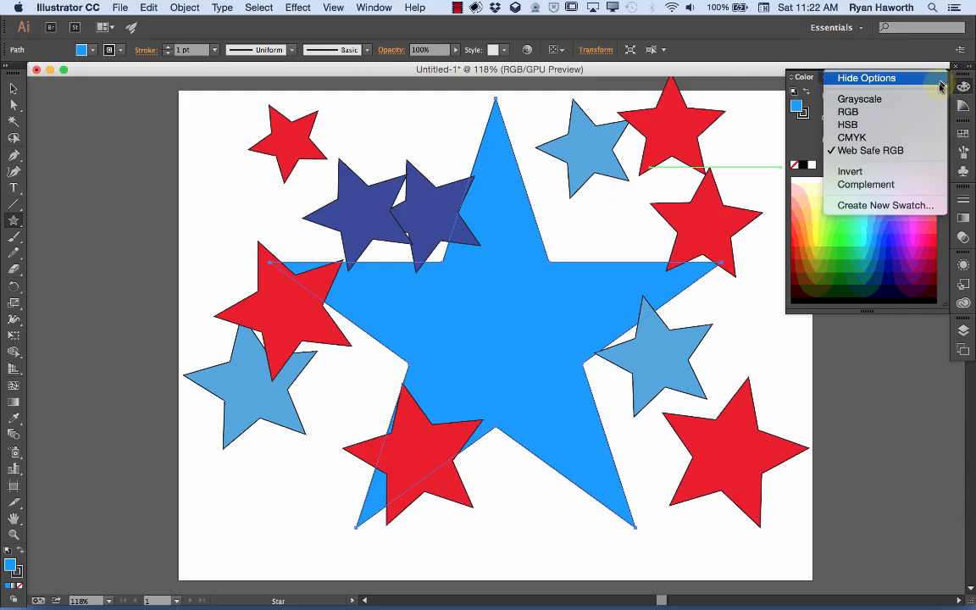
{"action": "left_click", "coordinate": [910, 112]}
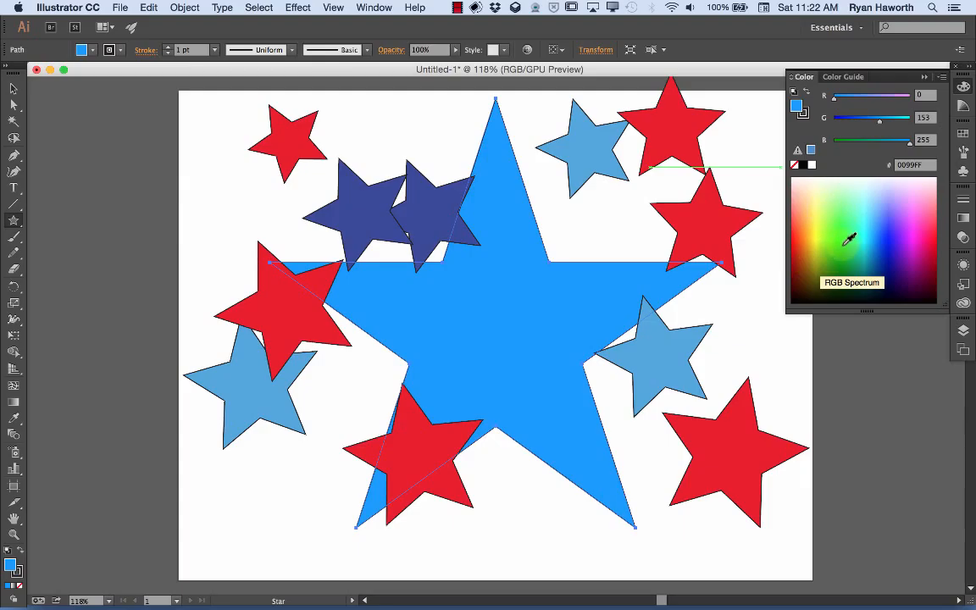
{"action": "left_click", "coordinate": [912, 164]}
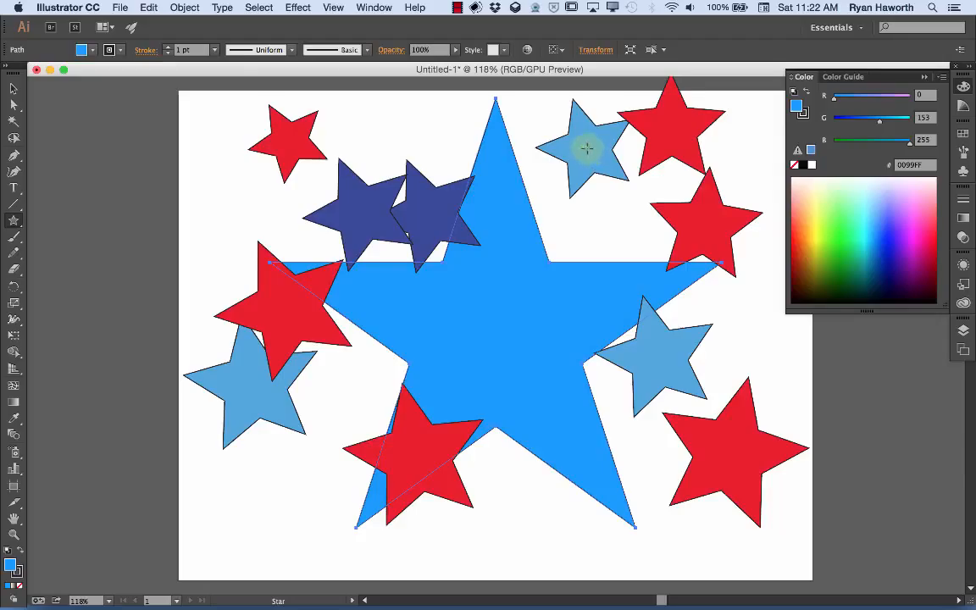
{"action": "key", "text": "i"}
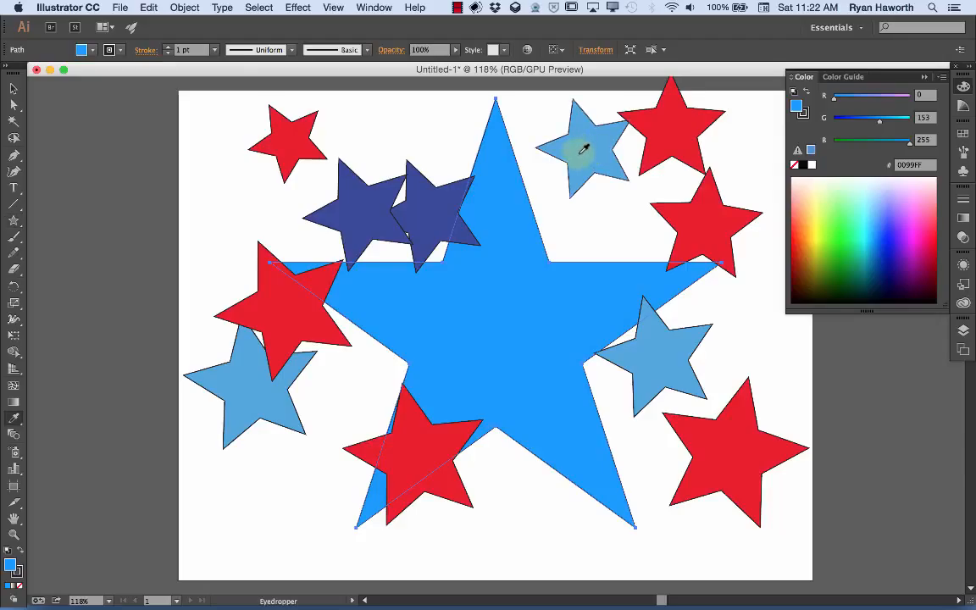
{"action": "left_click", "coordinate": [584, 150]}
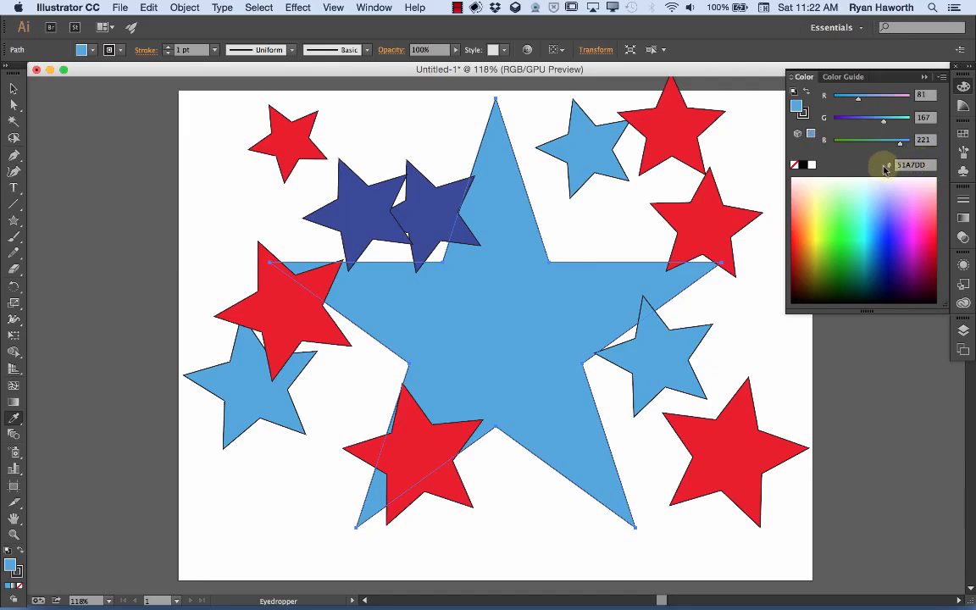
Compare the large star's color values in the CMYK and RGB sliders and examine its hex code, keeping the RGB sliders
{"action": "left_click", "coordinate": [941, 77]}
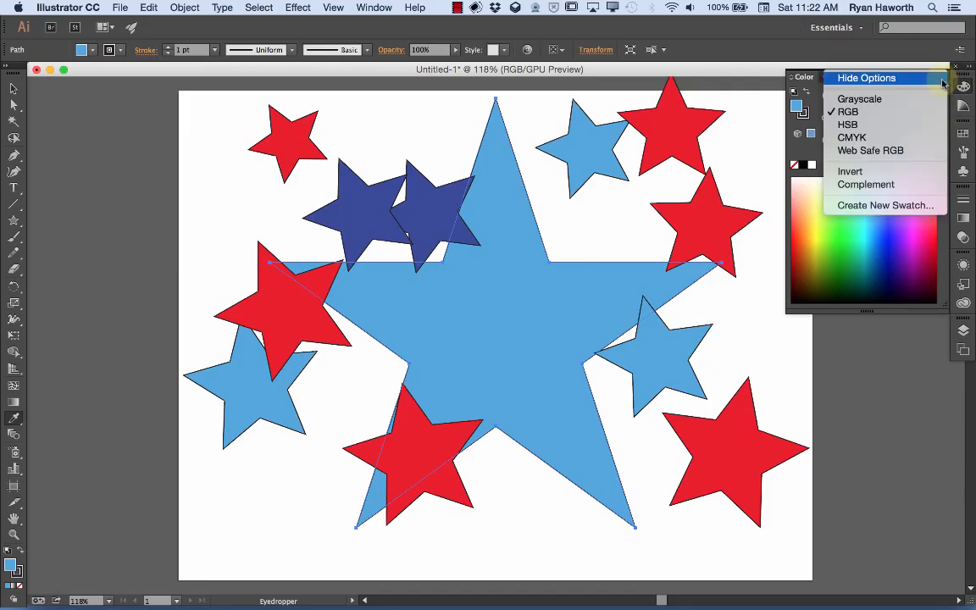
{"action": "left_click", "coordinate": [906, 137]}
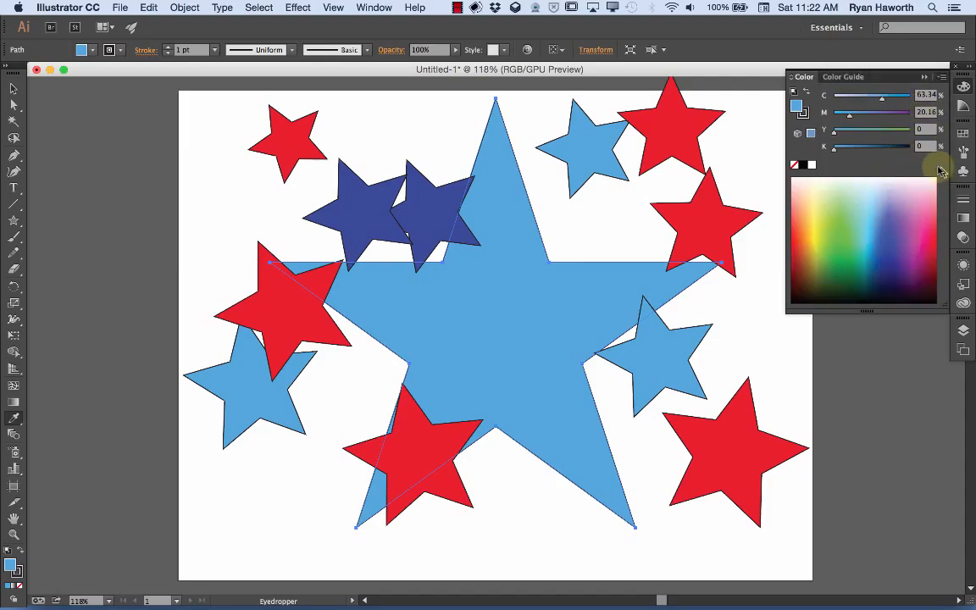
{"action": "left_click", "coordinate": [942, 81]}
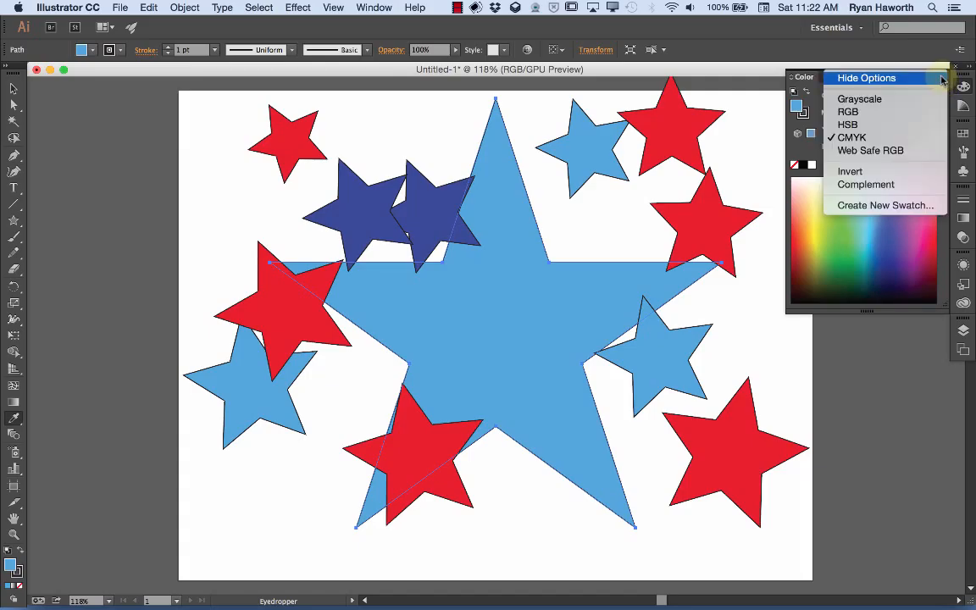
{"action": "left_click", "coordinate": [906, 113]}
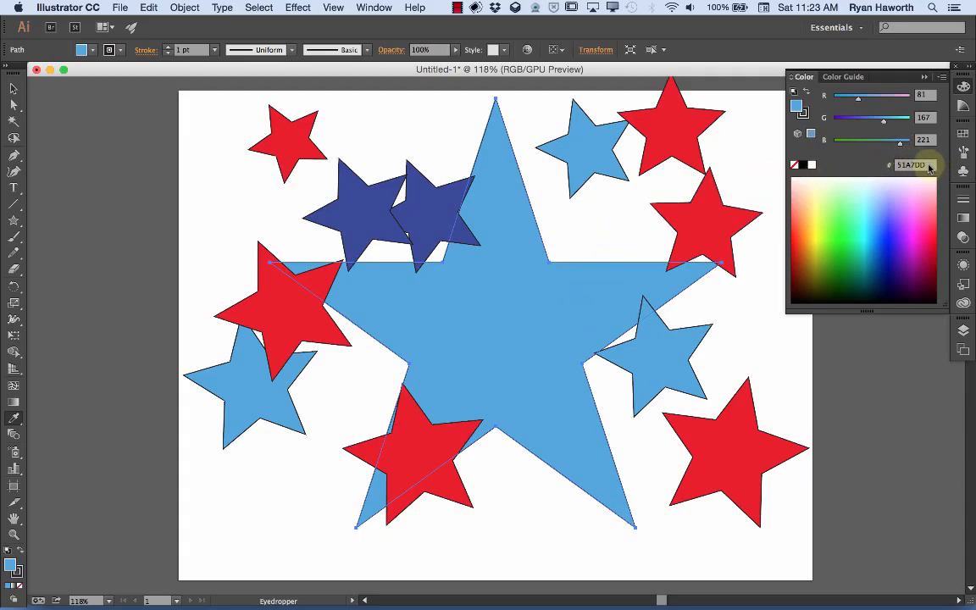
{"action": "left_click_drag", "start_coordinate": [929, 169], "coordinate": [900, 169]}
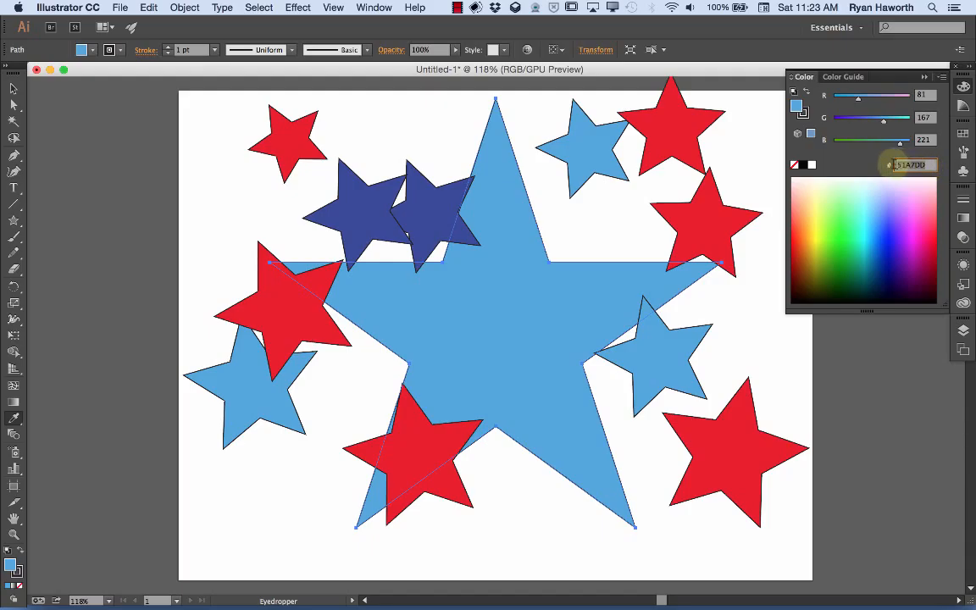
{"action": "left_click", "coordinate": [943, 81]}
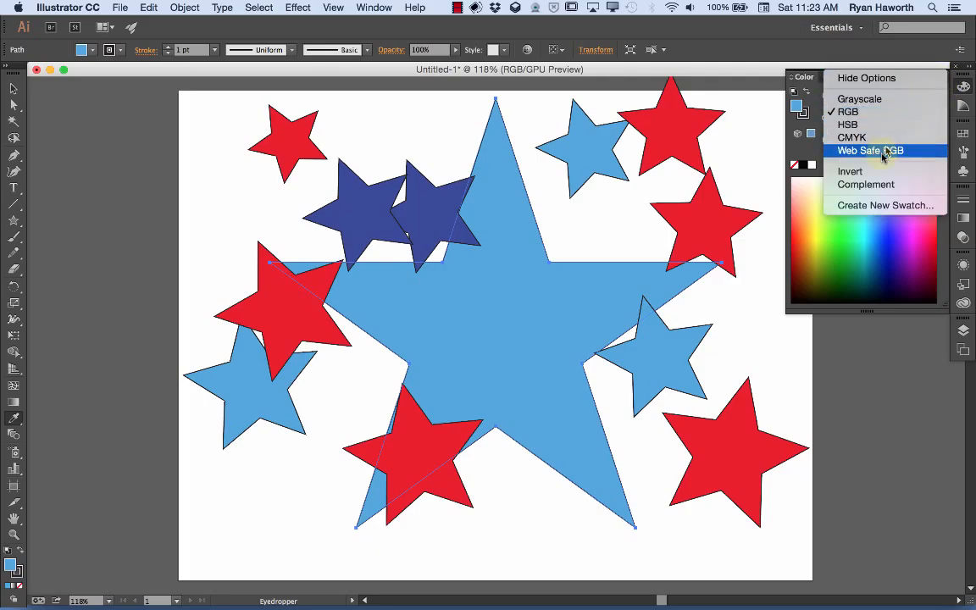
{"action": "left_click", "coordinate": [847, 112]}
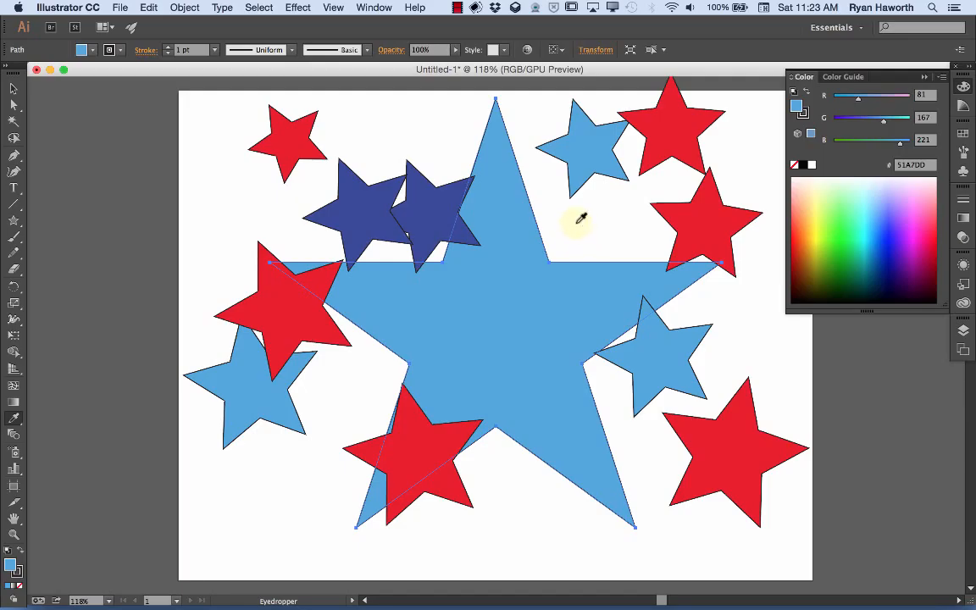
Deselect the large star and close the color controls
{"action": "key", "text": "v"}
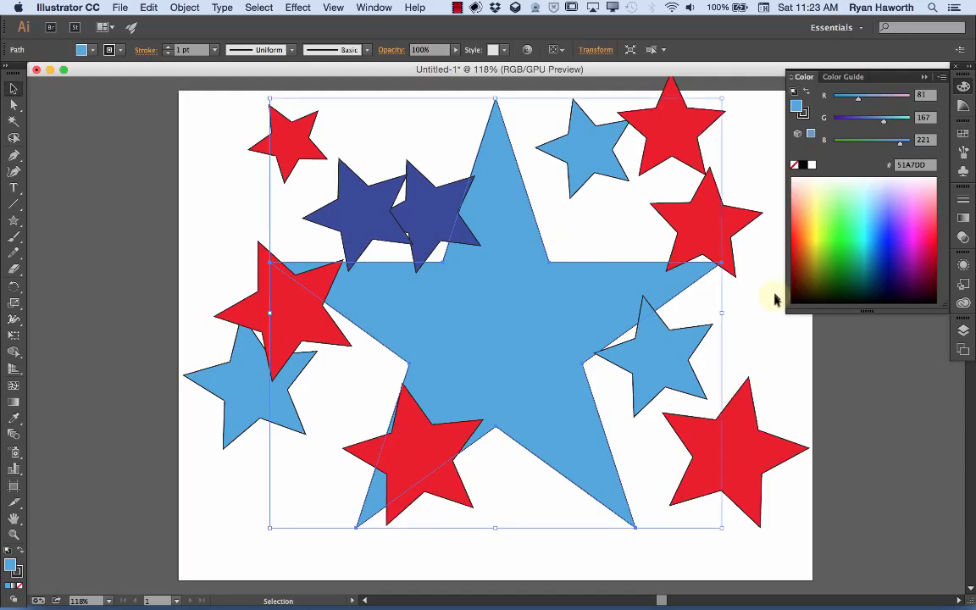
{"action": "left_click", "coordinate": [762, 316]}
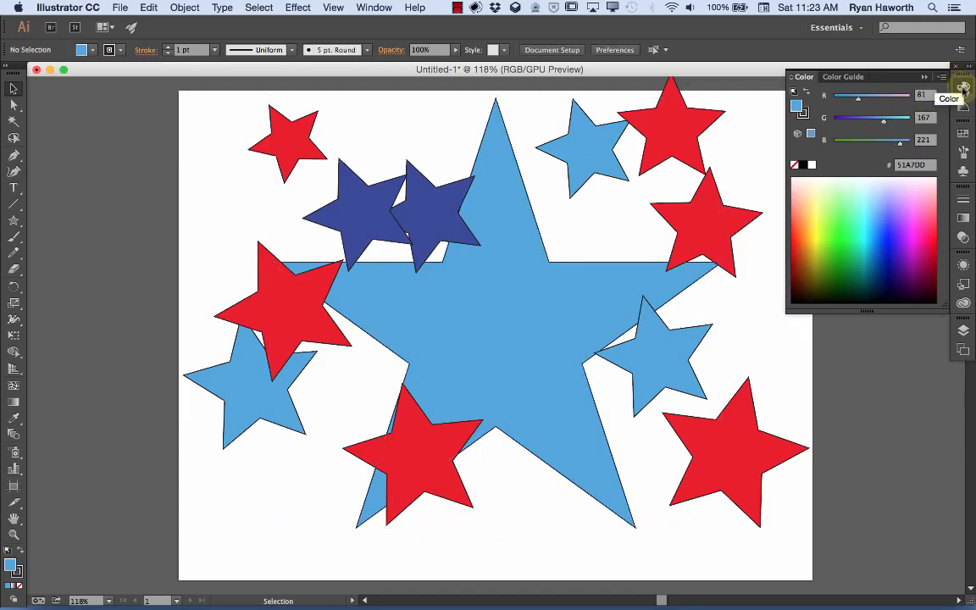
{"action": "left_click", "coordinate": [963, 88]}
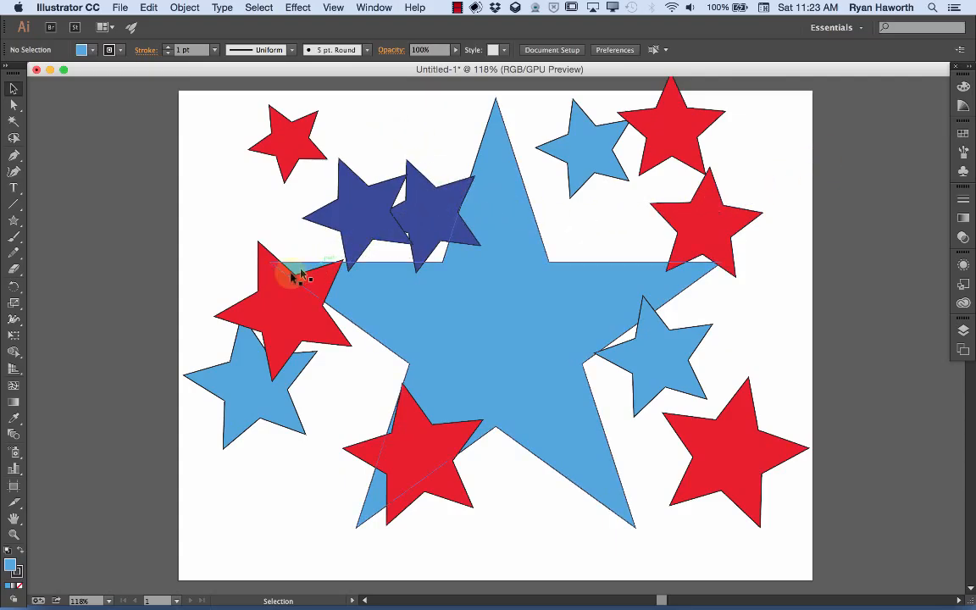
Recolor the right one of the two overlapping dark blue stars with the Eyedropper, trying the large star's light blue and finishing on red
{"action": "left_click_drag", "start_coordinate": [398, 196], "coordinate": [424, 201]}
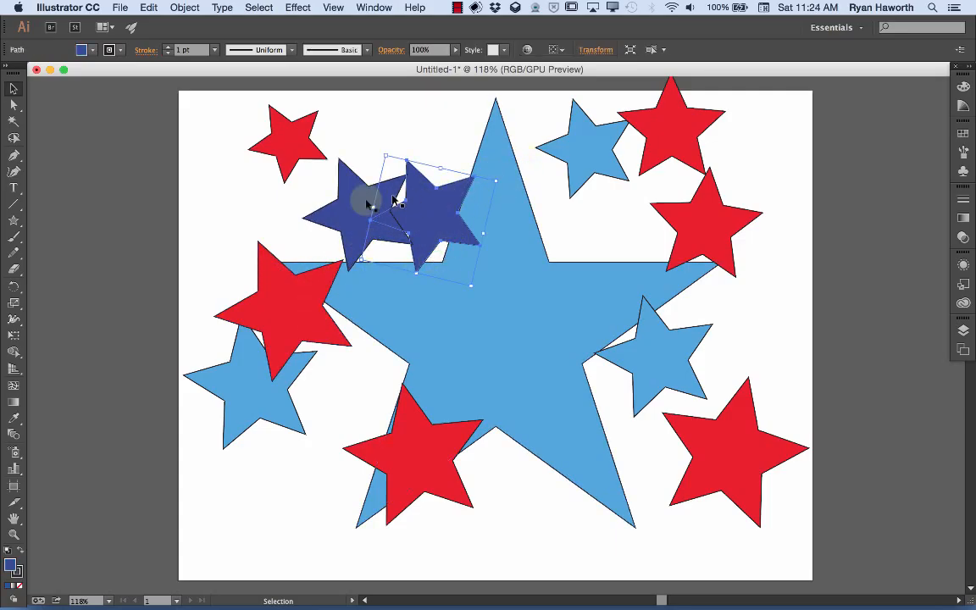
{"action": "left_click", "coordinate": [398, 203]}
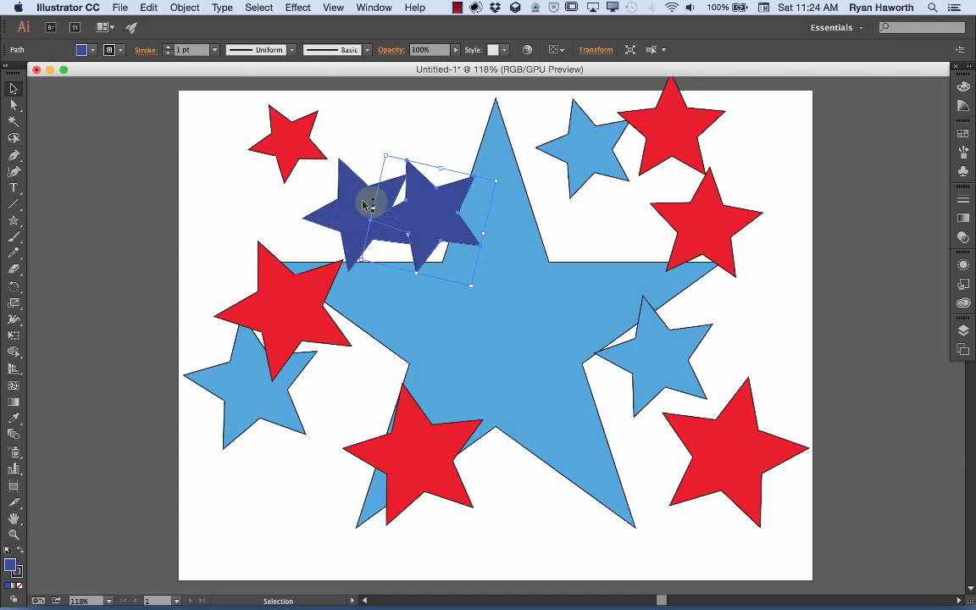
{"action": "left_click", "coordinate": [346, 188]}
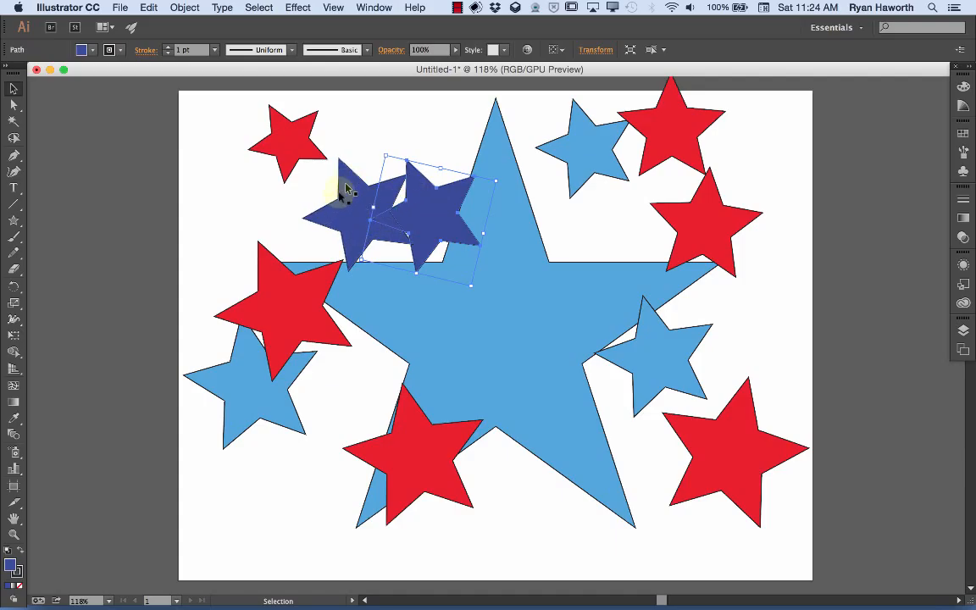
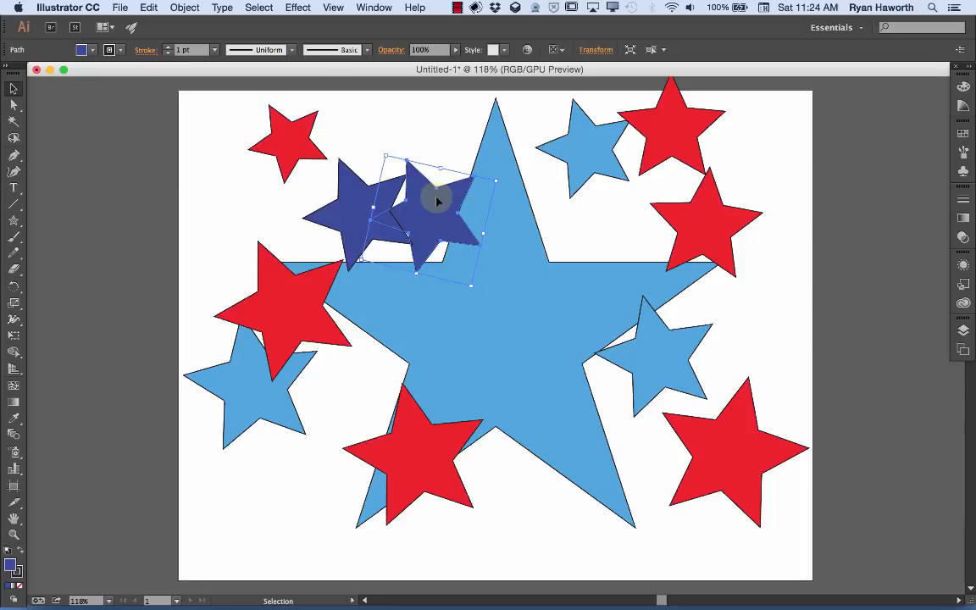
{"action": "key", "text": "i"}
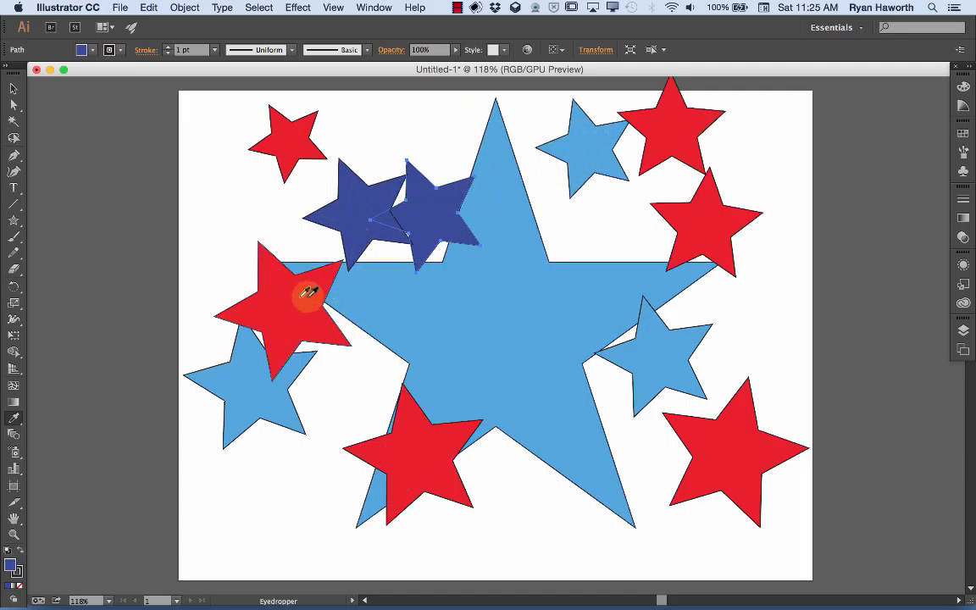
{"action": "left_click", "coordinate": [380, 291]}
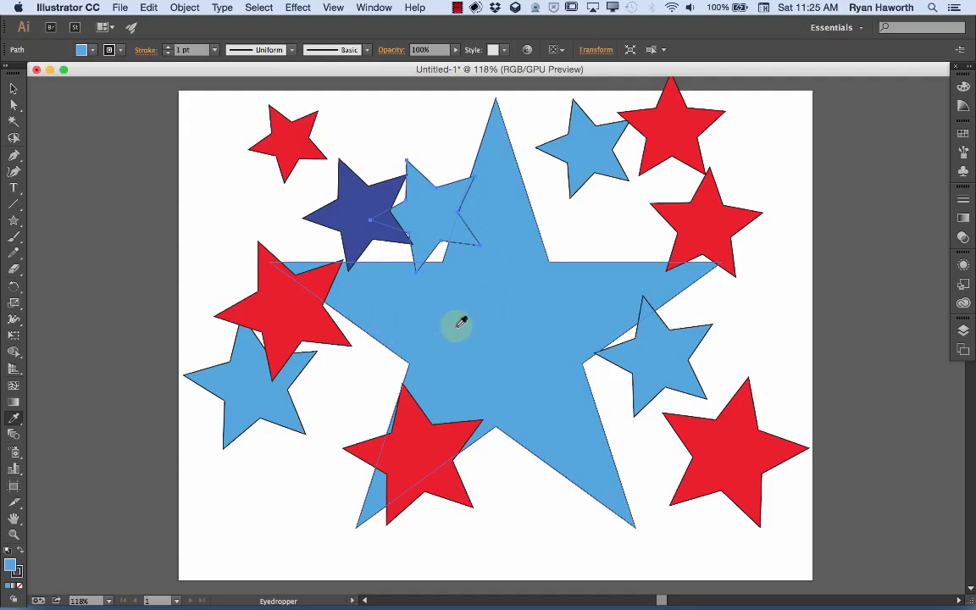
{"action": "left_click", "coordinate": [276, 293]}
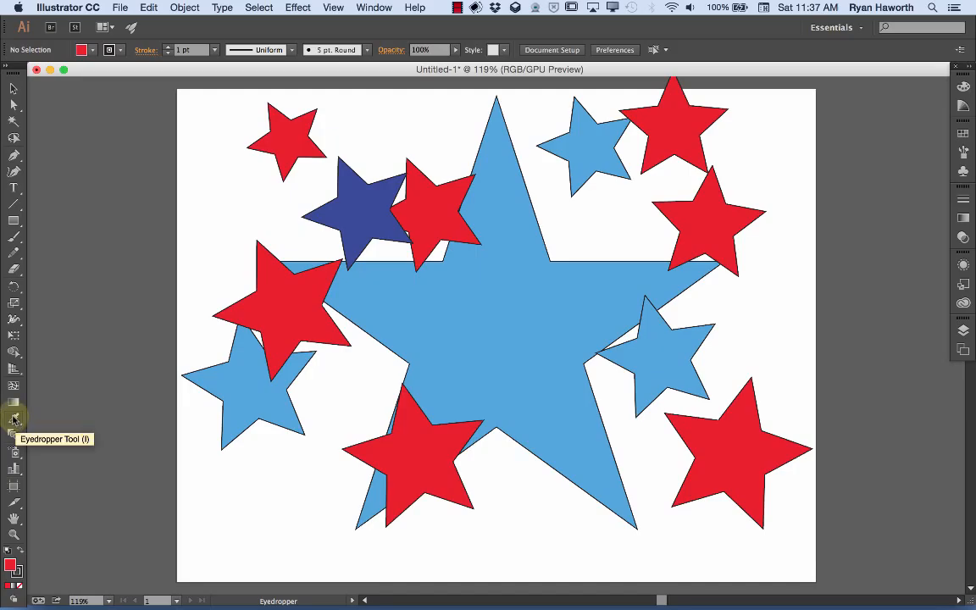
Examine the Eyedropper options, including the raster sample sizes and the pick-up and apply attributes, and leave them without changes
{"action": "double_click", "coordinate": [14, 418]}
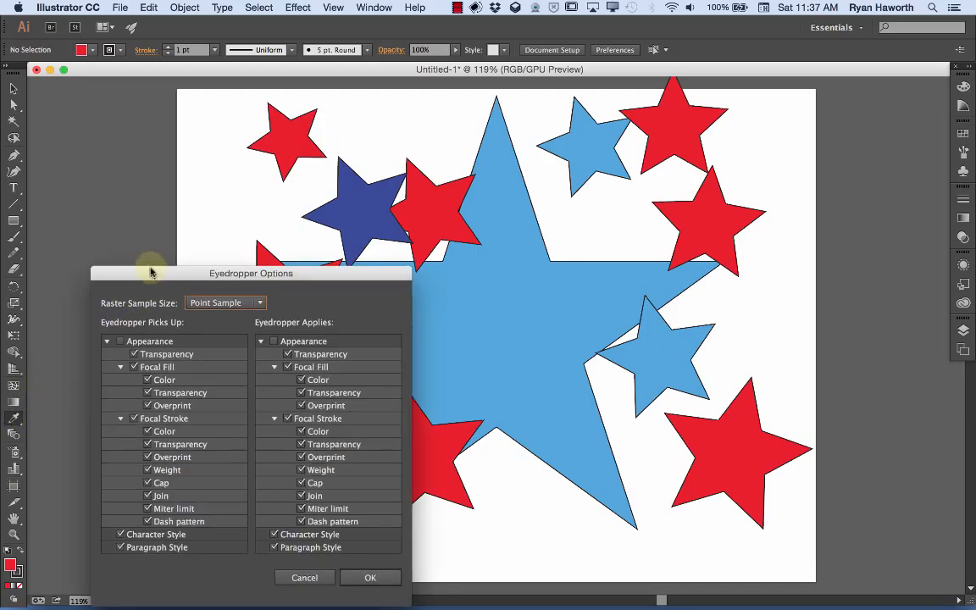
{"action": "left_click_drag", "start_coordinate": [150, 272], "coordinate": [143, 206]}
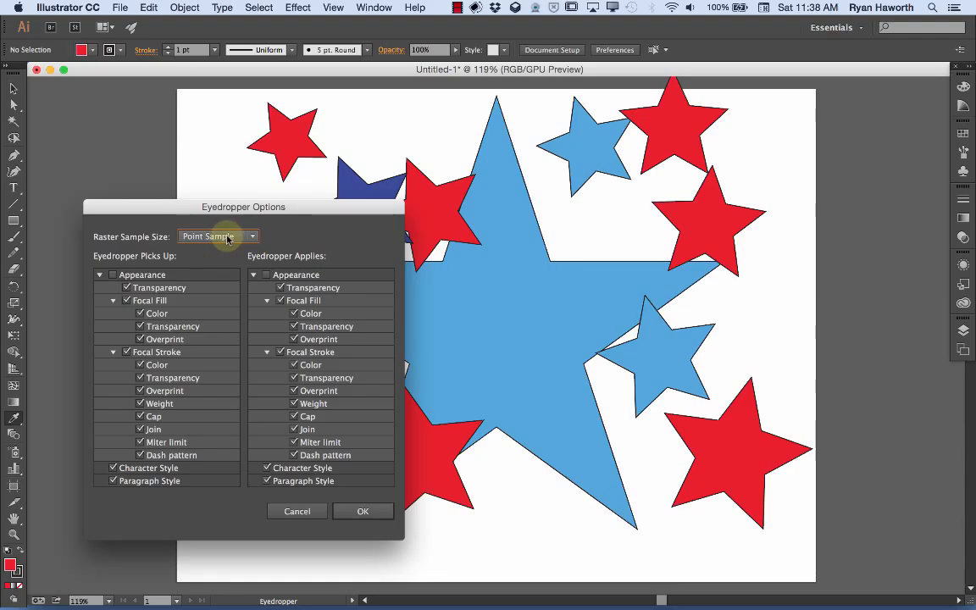
{"action": "left_click", "coordinate": [227, 238]}
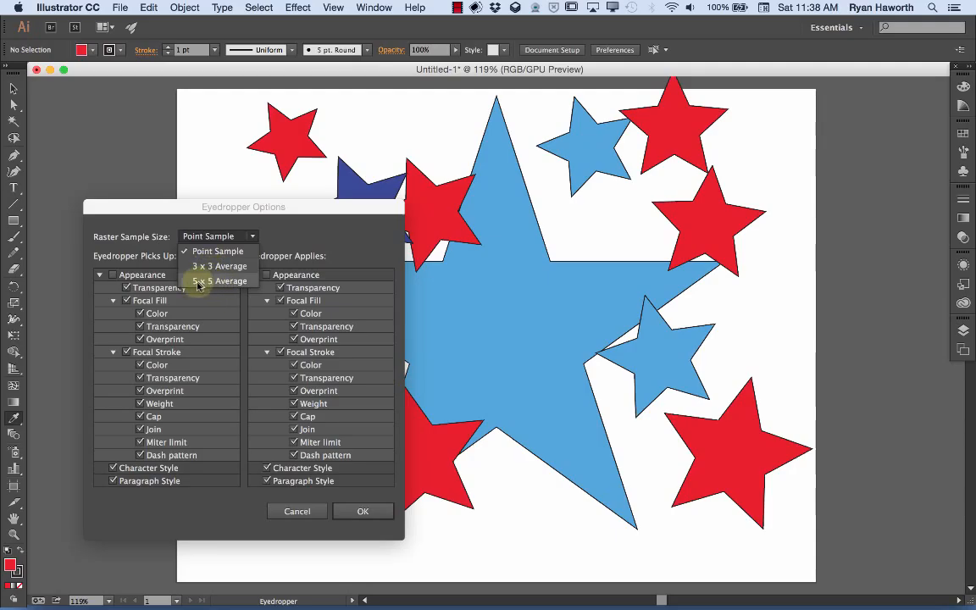
{"action": "left_click", "coordinate": [220, 240]}
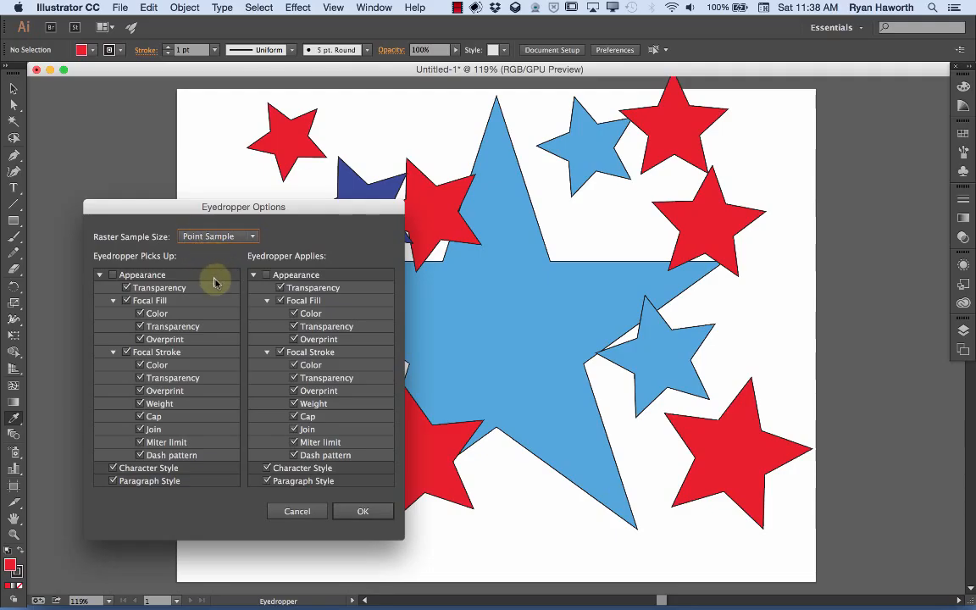
{"action": "left_click", "coordinate": [300, 511]}
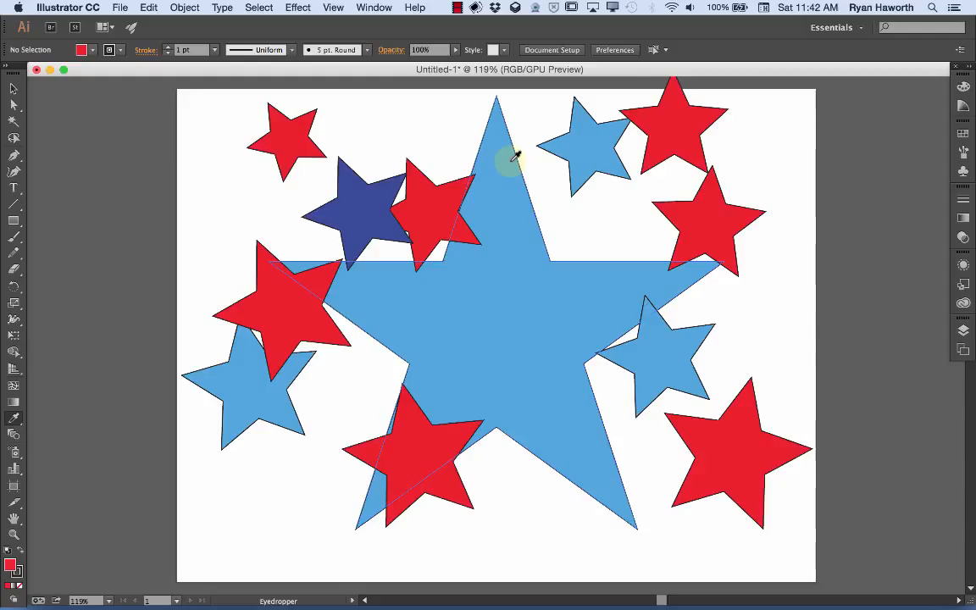
Recolor the red star over the large star's right tip with the dark blue star's color using the Eyedropper, and deselect it
{"action": "left_click", "coordinate": [692, 214]}
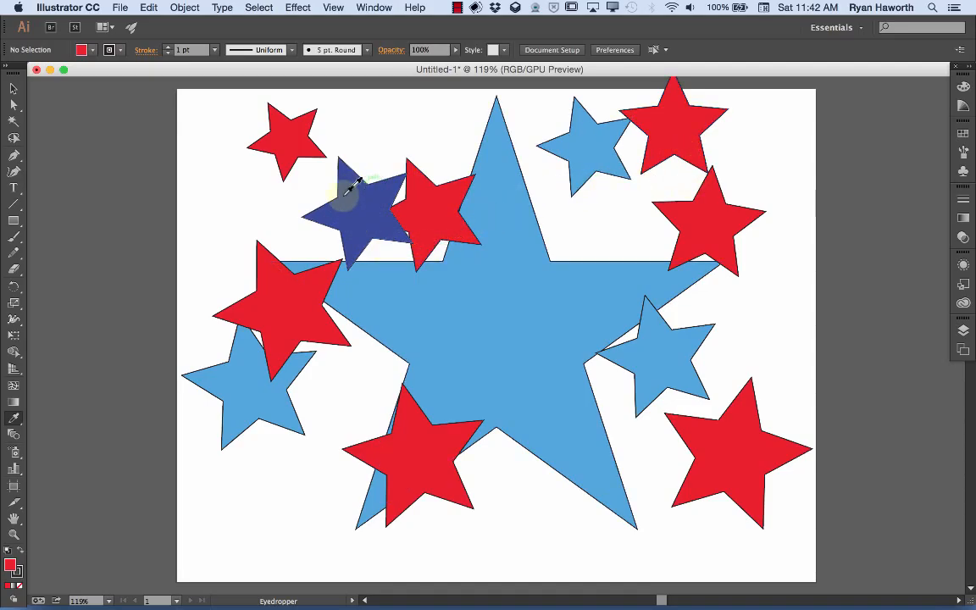
{"action": "left_click", "coordinate": [702, 202]}
{"action": "left_click_drag", "start_coordinate": [702, 203], "coordinate": [704, 226]}
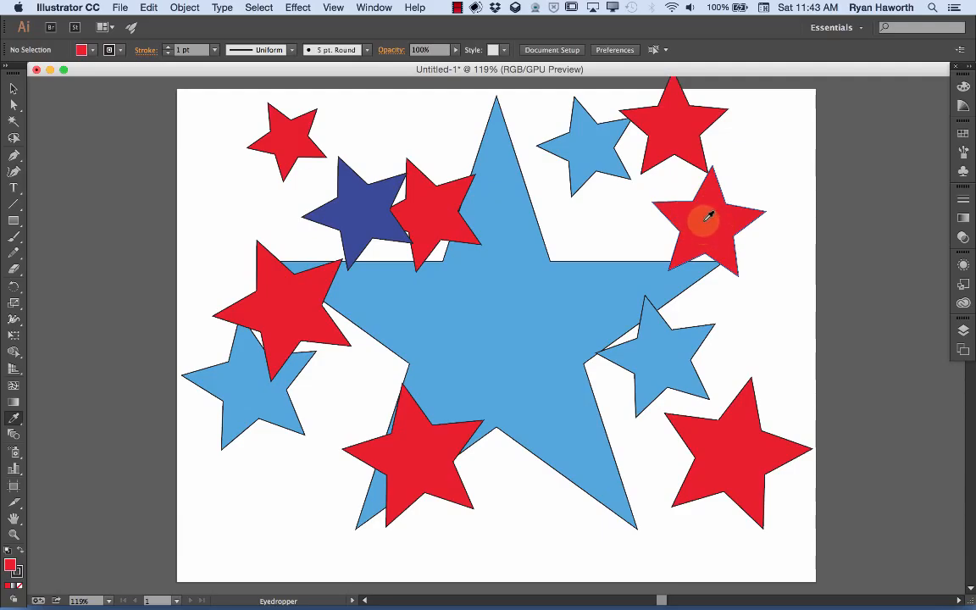
{"action": "left_click_drag", "start_coordinate": [705, 226], "coordinate": [653, 222]}
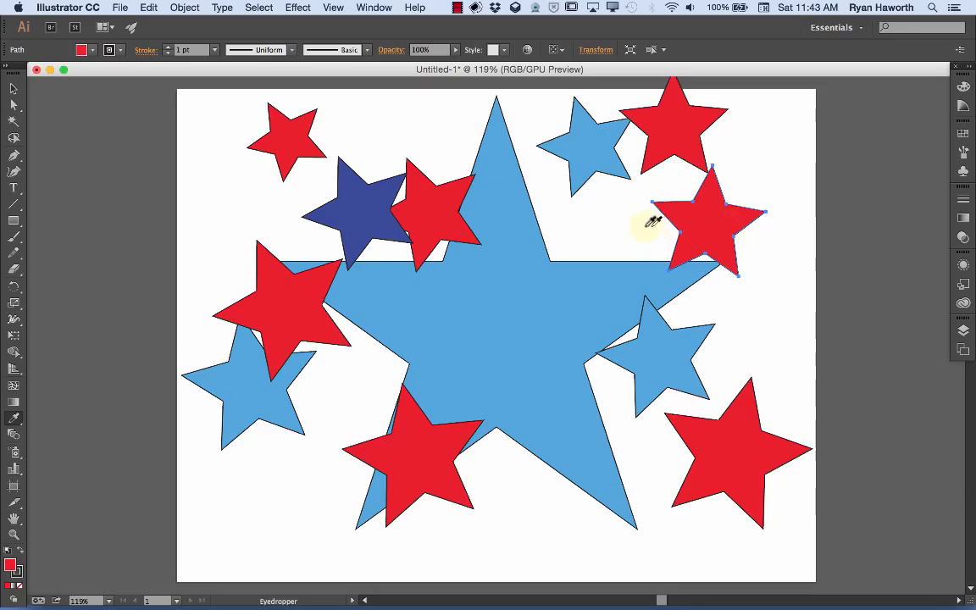
{"action": "left_click", "coordinate": [352, 207]}
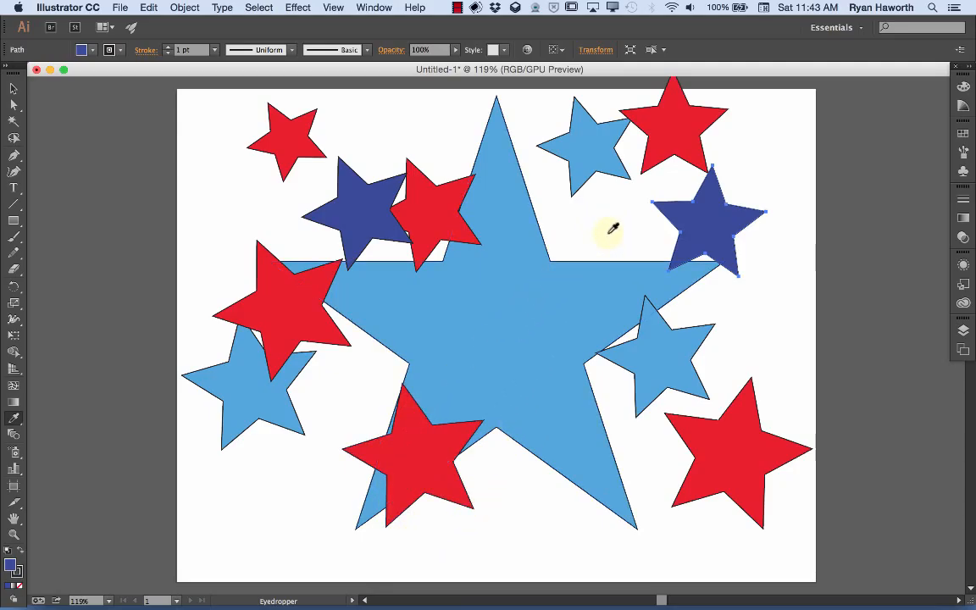
{"action": "key", "text": "v"}
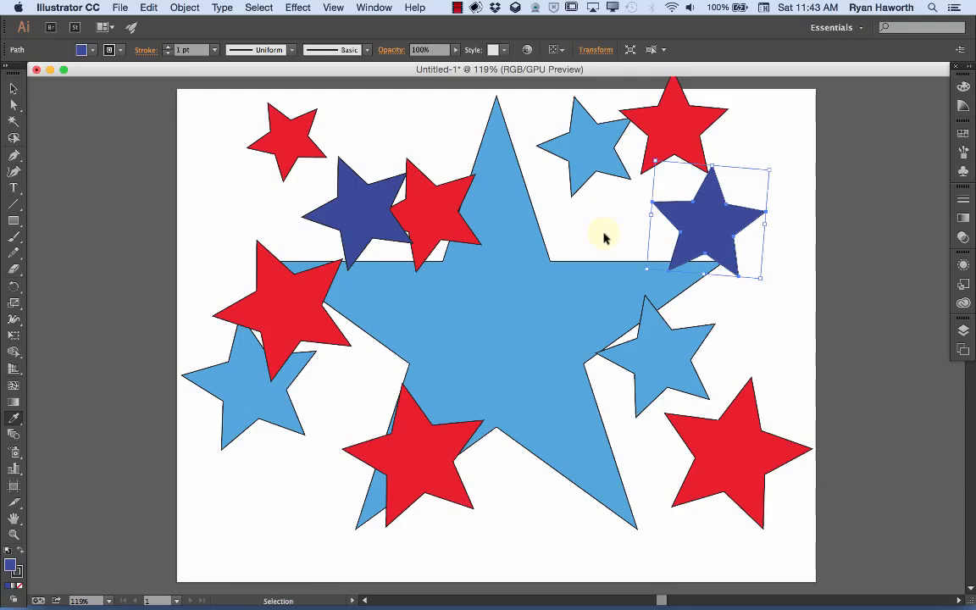
{"action": "left_click", "coordinate": [603, 238]}
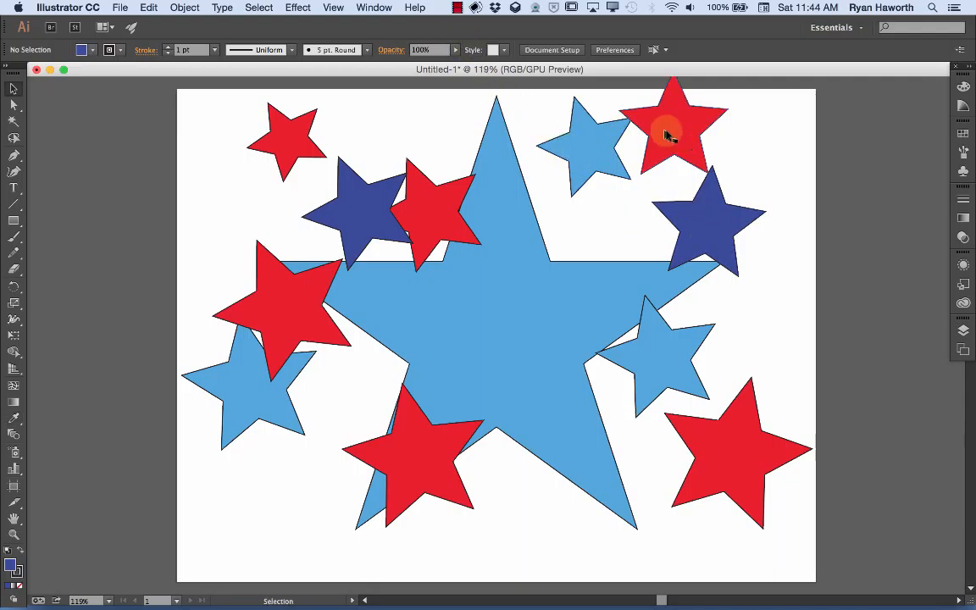
Thicken the black stroke of the light blue star near the artboard's upper edge
{"action": "left_click", "coordinate": [593, 153]}
{"action": "left_click", "coordinate": [168, 45]}
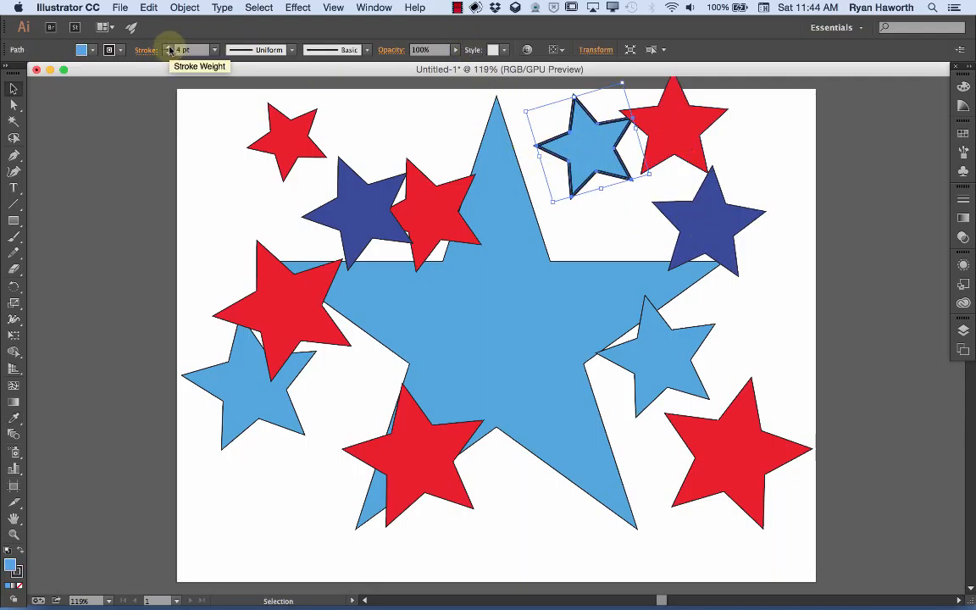
{"action": "left_click", "coordinate": [146, 50]}
Give the red star over the large star's left tip a white 12 pt stroke aligned to the outside
{"action": "left_click", "coordinate": [280, 292]}
{"action": "left_click", "coordinate": [167, 46]}
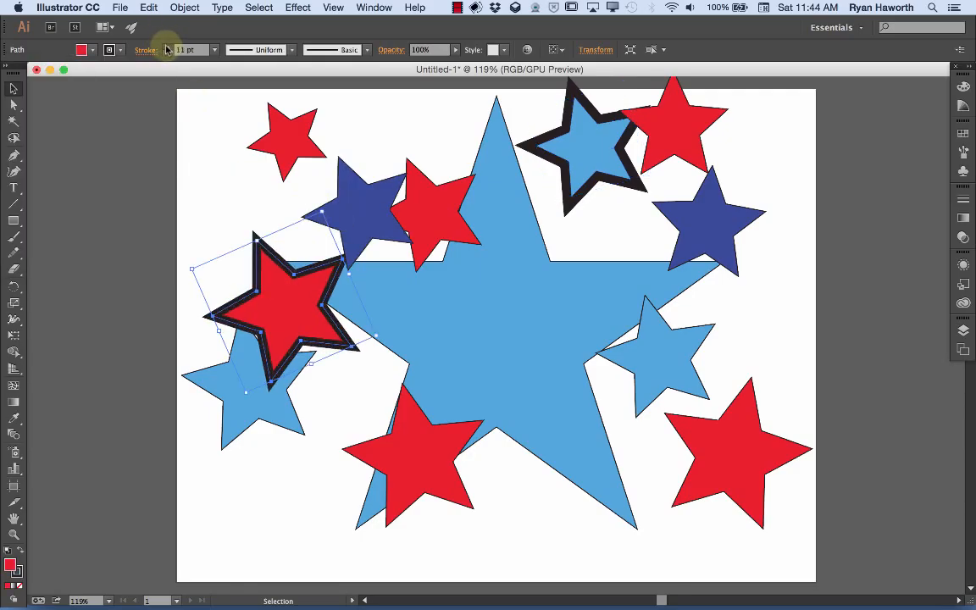
{"action": "left_click", "coordinate": [216, 50]}
{"action": "left_click", "coordinate": [145, 50]}
{"action": "left_click", "coordinate": [90, 122]}
{"action": "left_click", "coordinate": [814, 161]}
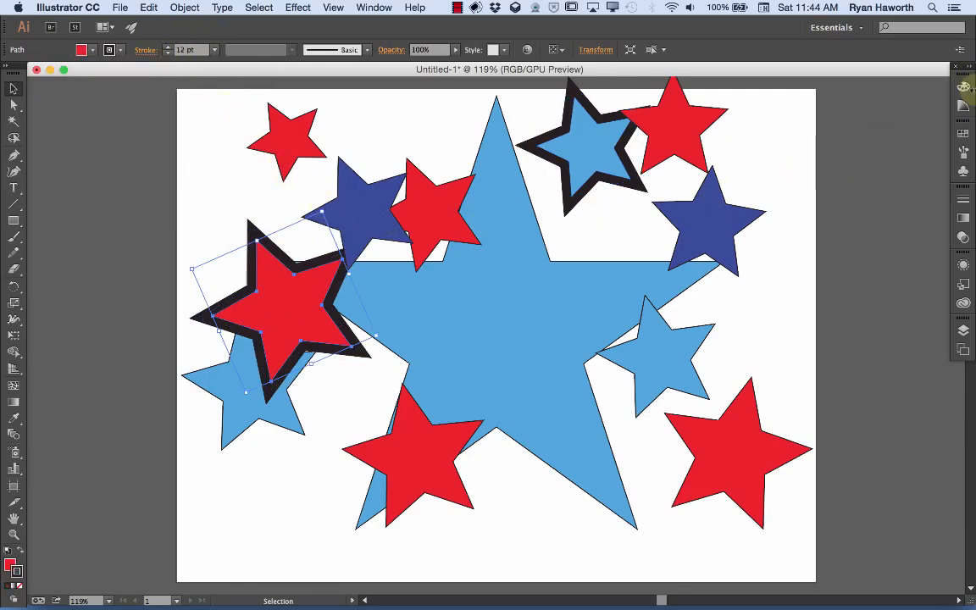
{"action": "left_click", "coordinate": [962, 87]}
{"action": "left_click", "coordinate": [810, 165]}
Fill the large star with a linear white-to-black gradient and give it a thick light blue stroke
{"action": "left_click", "coordinate": [420, 282]}
{"action": "key", "text": "super+F9"}
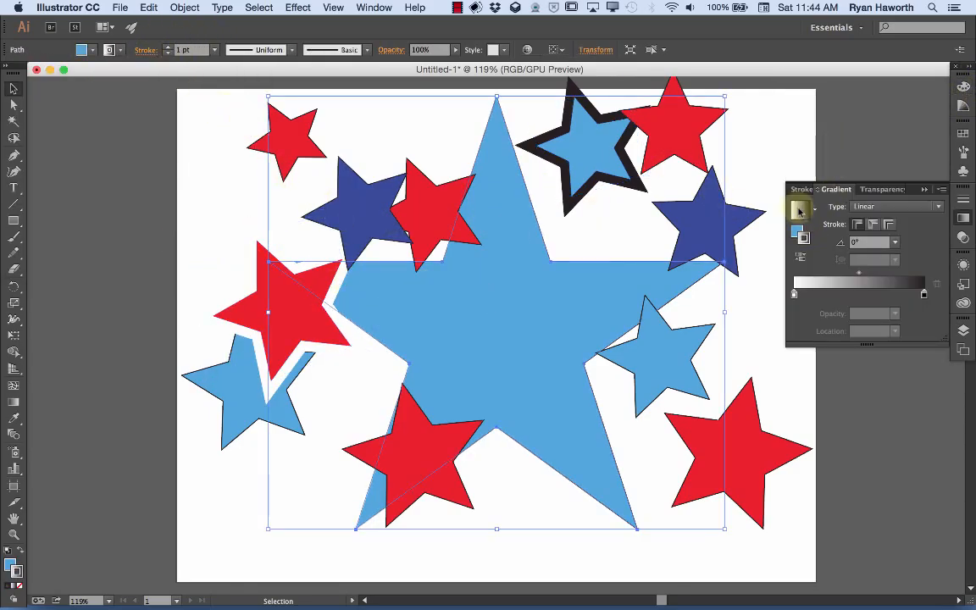
{"action": "key", "text": "shift+x"}
{"action": "left_click", "coordinate": [961, 200]}
{"action": "left_click", "coordinate": [840, 202]}
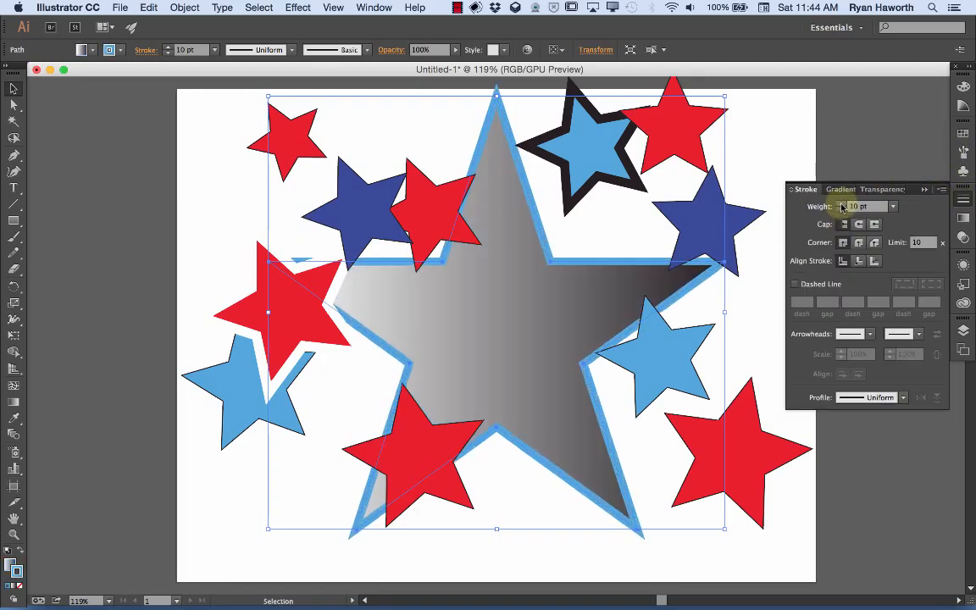
{"action": "left_click", "coordinate": [961, 200]}
Give the light blue star beside the large star's lower right edge a black dashed 18 pt stroke, and deselect it
{"action": "left_click", "coordinate": [660, 368]}
{"action": "left_click", "coordinate": [962, 87]}
{"action": "left_click", "coordinate": [805, 119]}
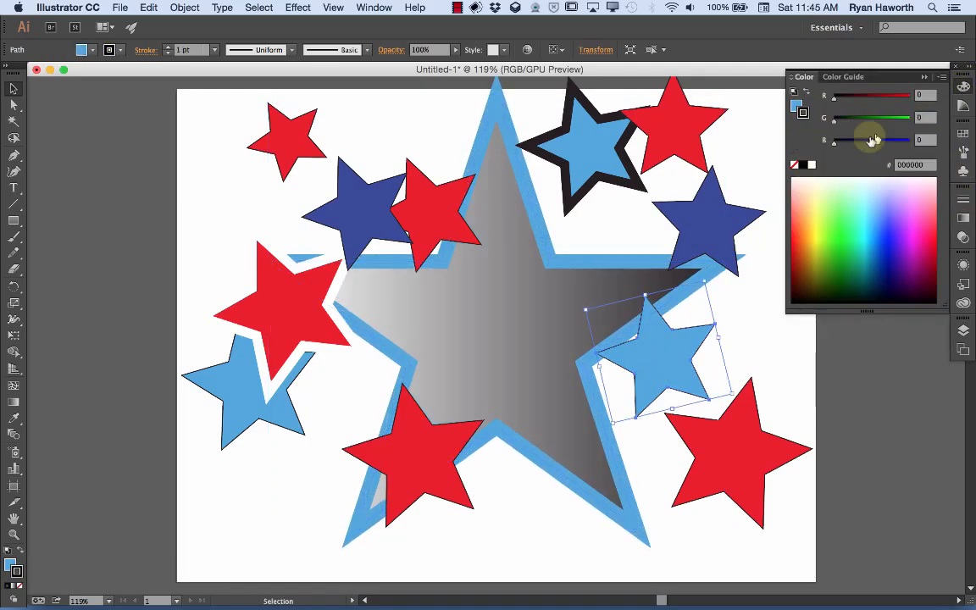
{"action": "left_click", "coordinate": [961, 200]}
{"action": "left_click", "coordinate": [841, 203]}
{"action": "left_click", "coordinate": [840, 203]}
{"action": "left_click", "coordinate": [841, 204]}
{"action": "left_click", "coordinate": [841, 203]}
{"action": "left_click", "coordinate": [841, 203]}
{"action": "left_click", "coordinate": [804, 283]}
{"action": "left_click", "coordinate": [882, 150]}
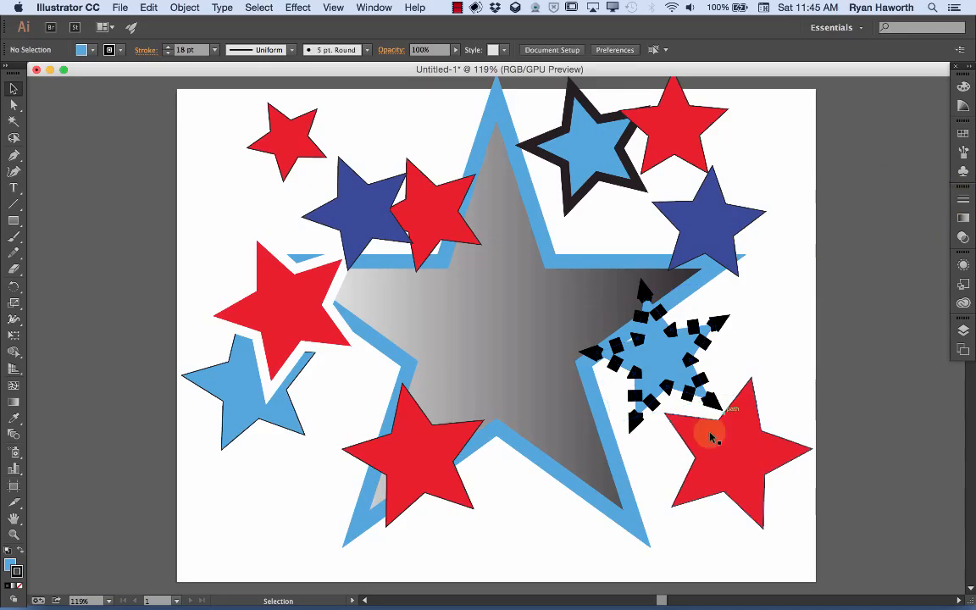
Swap the fill and stroke of the red star over the large star's lower left tip, and thicken its red stroke to 21 pt
{"action": "left_click", "coordinate": [423, 466]}
{"action": "key", "text": "shift+x"}
{"action": "scroll", "coordinate": [170, 49], "scroll_direction": "up", "scroll_amount": 20}
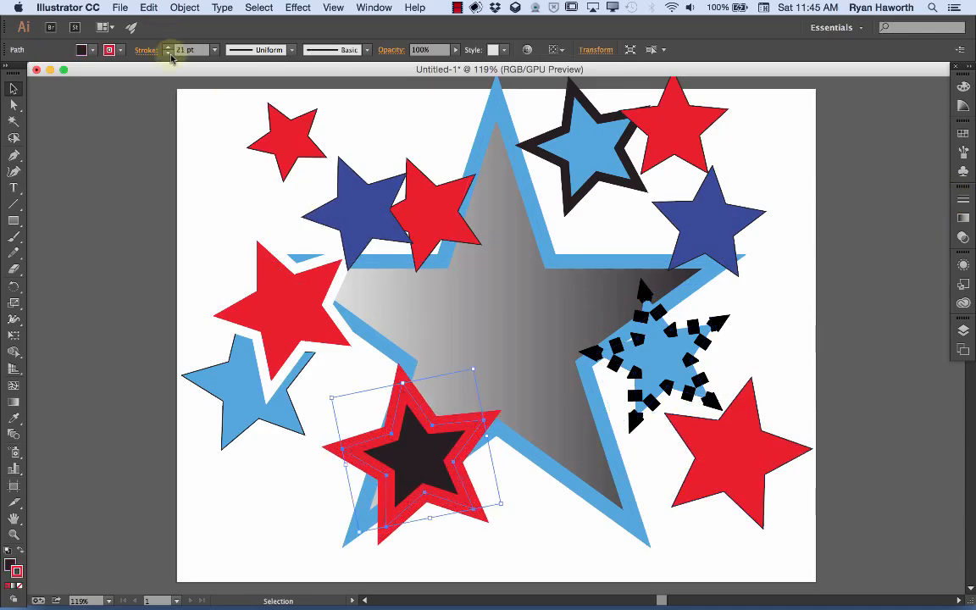
Give the red star overlapping the upper left dark blue star a 21 pt red stroke with no fill
{"action": "left_click", "coordinate": [400, 193]}
{"action": "key", "text": "i"}
{"action": "left_click", "coordinate": [398, 415]}
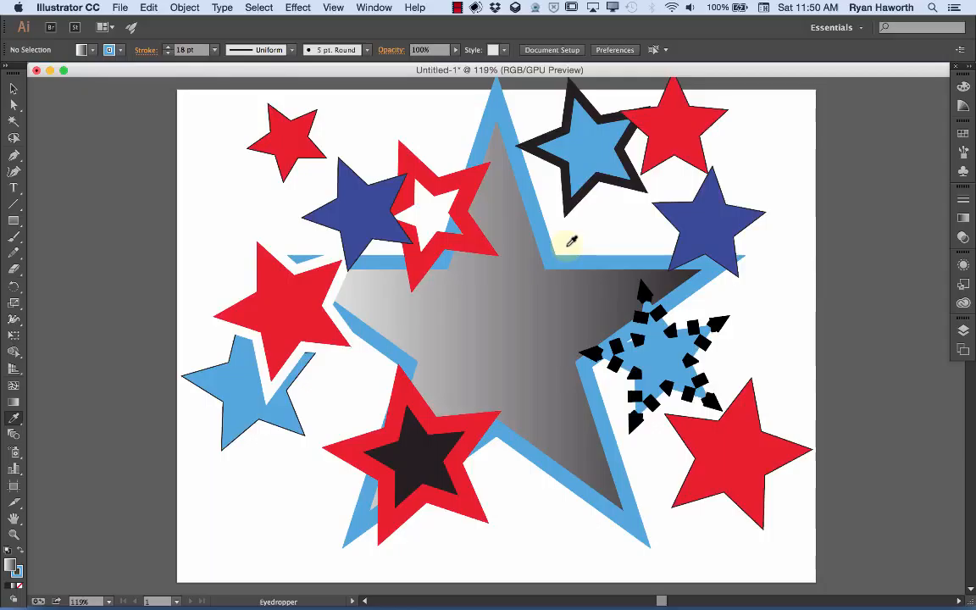
Try the fills and strokes of various other stars on the small star in the artboard's upper left corner, using the Eyedropper
{"action": "left_click", "coordinate": [598, 137]}
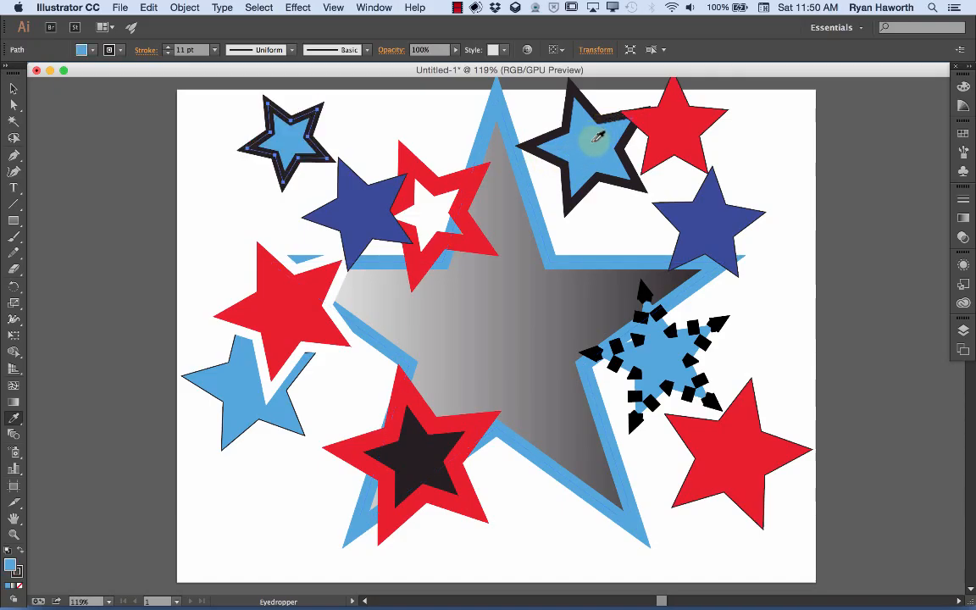
{"action": "left_click", "coordinate": [646, 343]}
{"action": "left_click", "coordinate": [539, 388]}
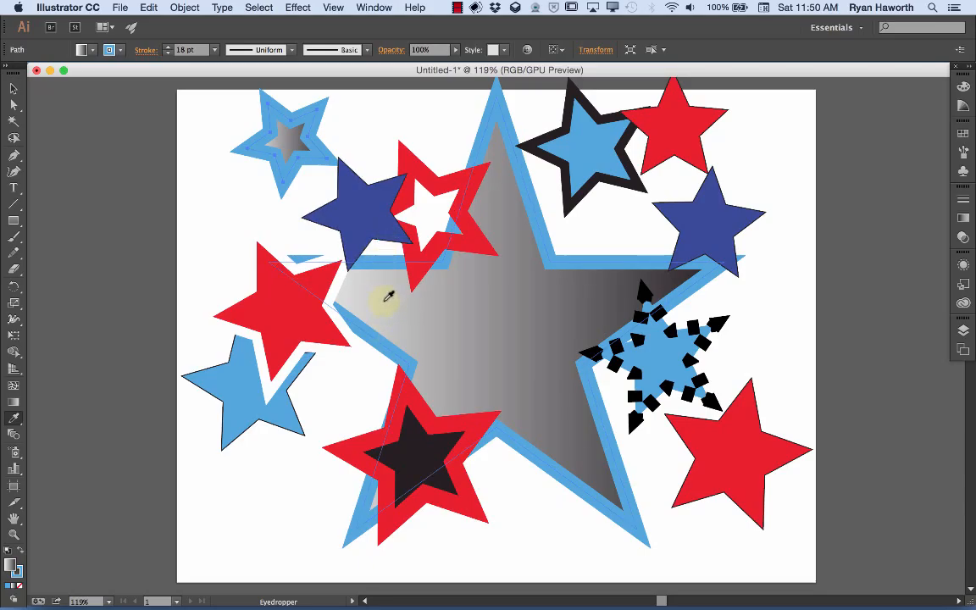
{"action": "left_click", "coordinate": [308, 308]}
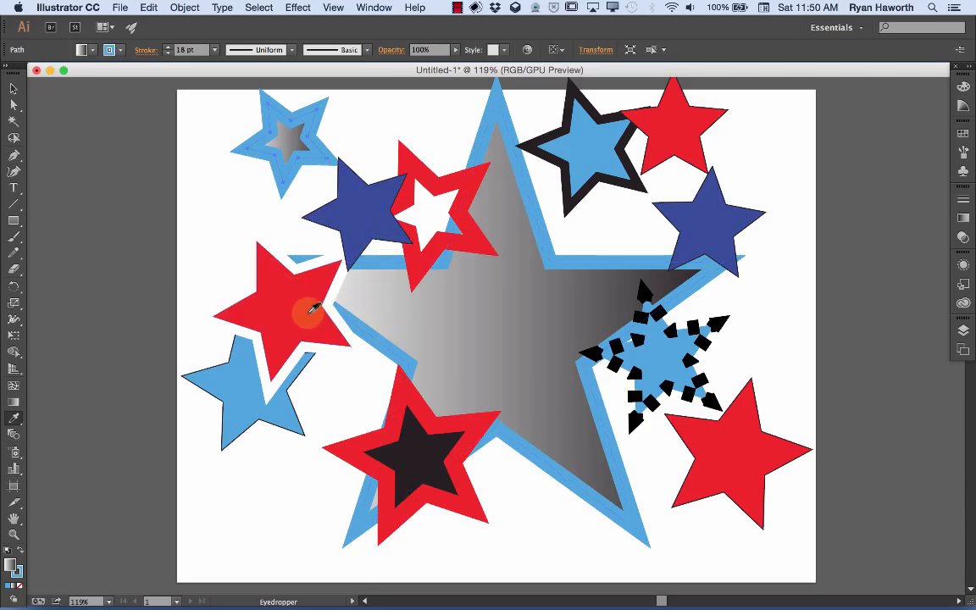
{"action": "left_click", "coordinate": [258, 407]}
{"action": "left_click", "coordinate": [415, 444]}
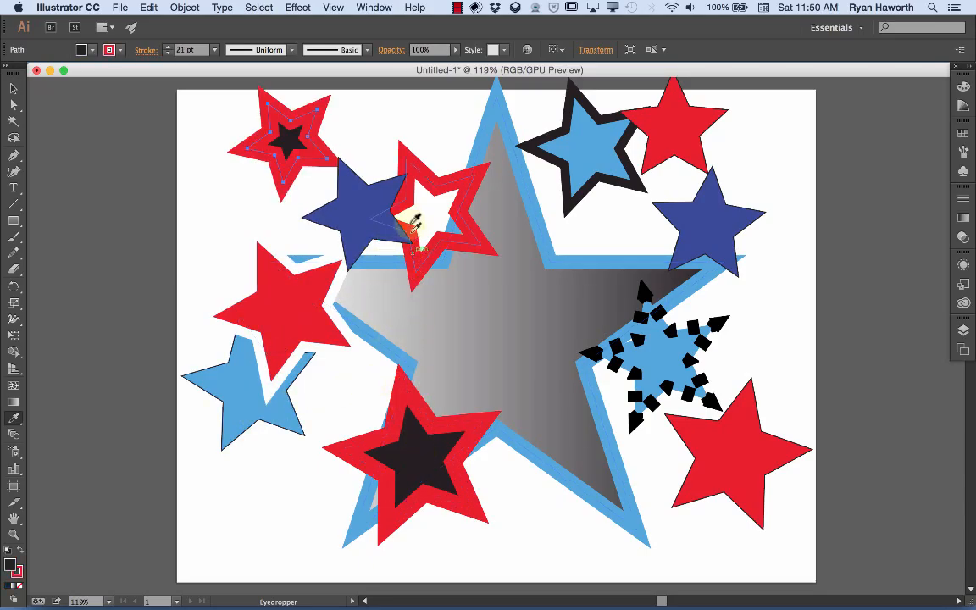
{"action": "left_click", "coordinate": [426, 258]}
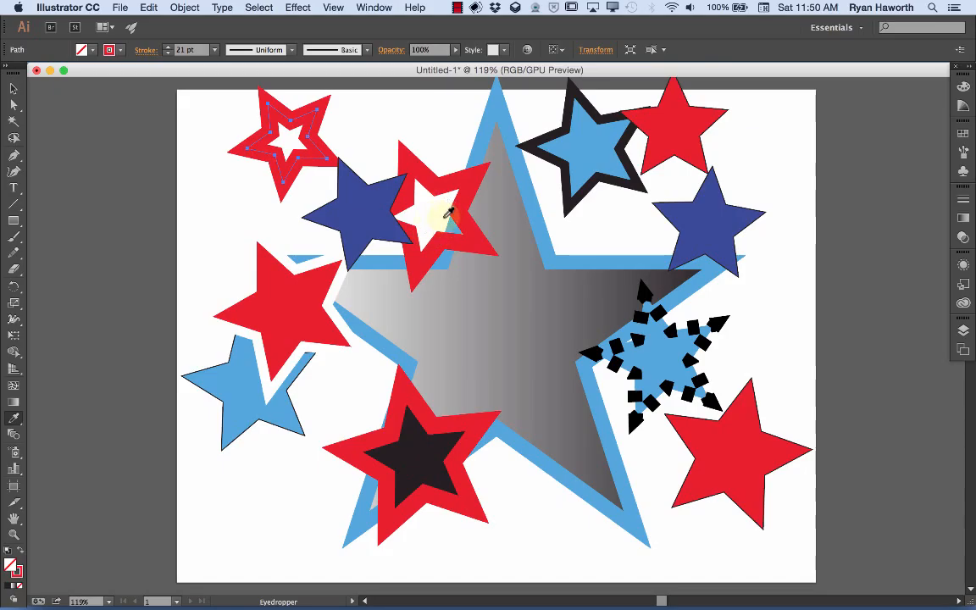
{"action": "left_click", "coordinate": [695, 216]}
{"action": "left_click", "coordinate": [688, 135]}
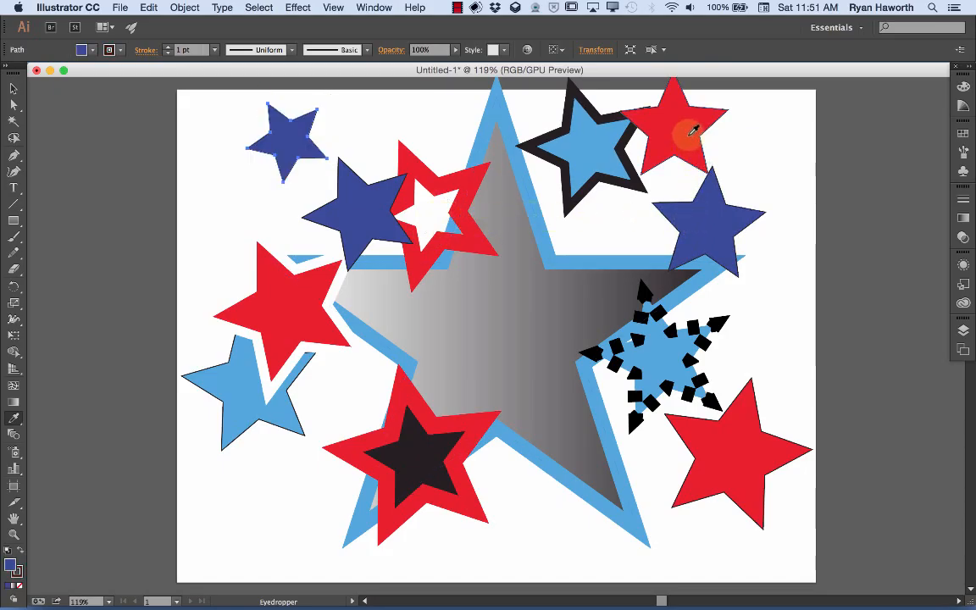
{"action": "left_click", "coordinate": [582, 165]}
{"action": "left_click", "coordinate": [585, 159]}
{"action": "left_click", "coordinate": [588, 290]}
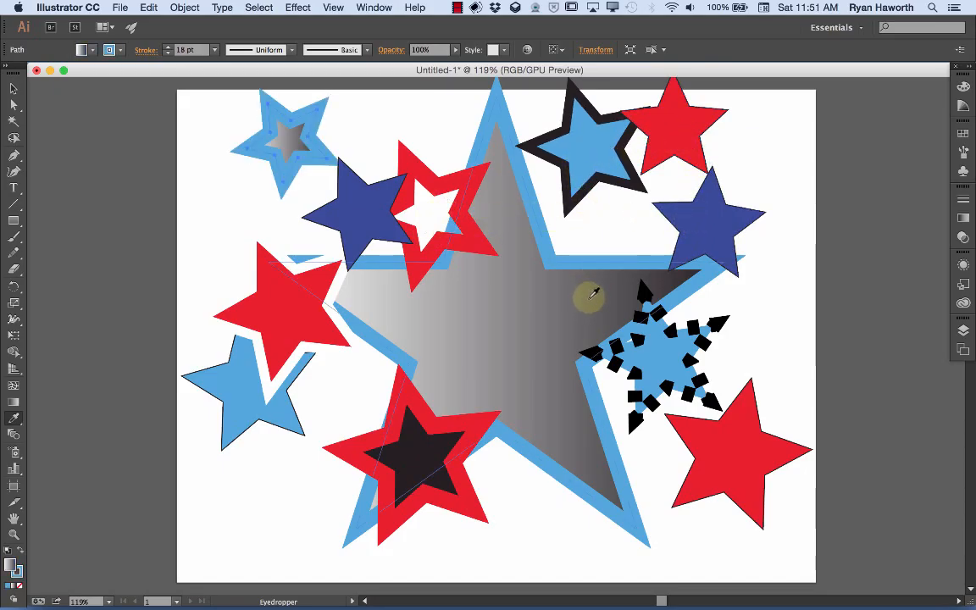
{"action": "left_click", "coordinate": [669, 349]}
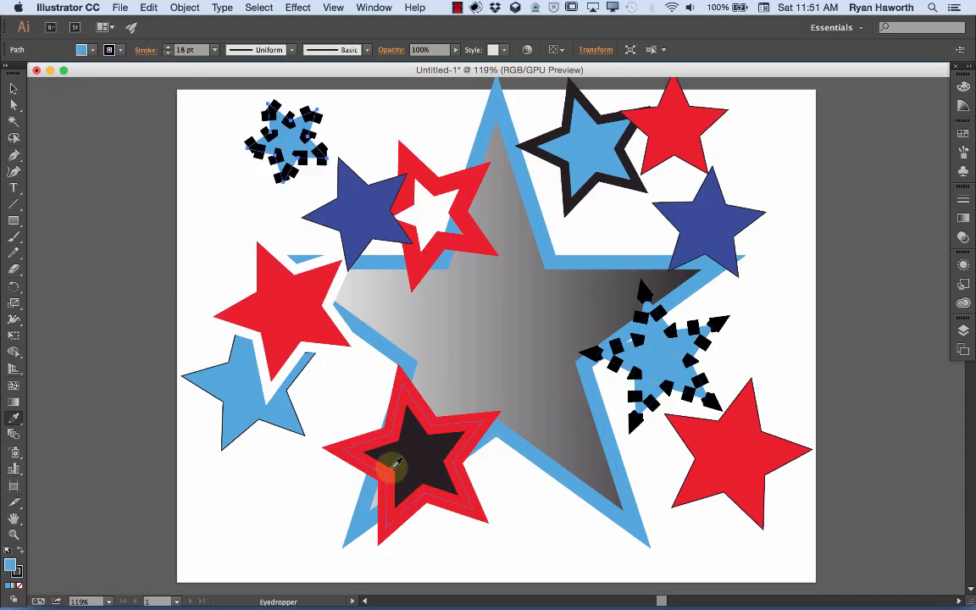
{"action": "left_click", "coordinate": [427, 437]}
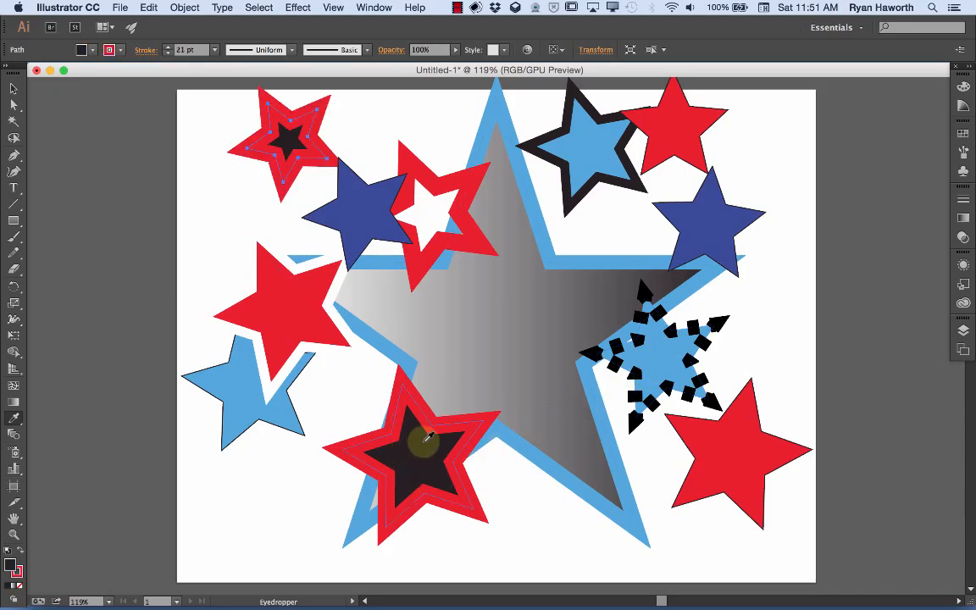
{"action": "left_click", "coordinate": [289, 298]}
{"action": "left_click", "coordinate": [360, 200]}
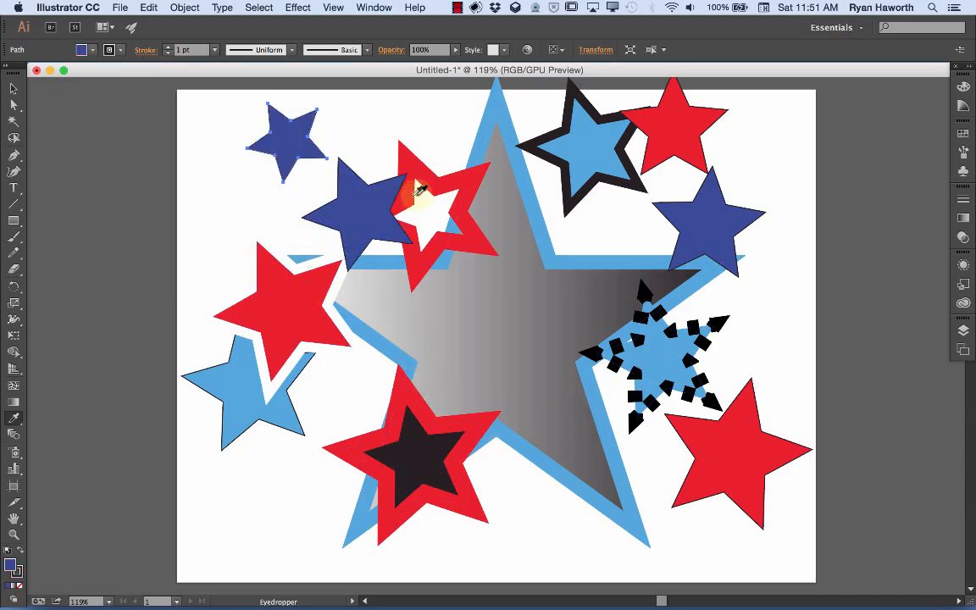
{"action": "left_click", "coordinate": [452, 181]}
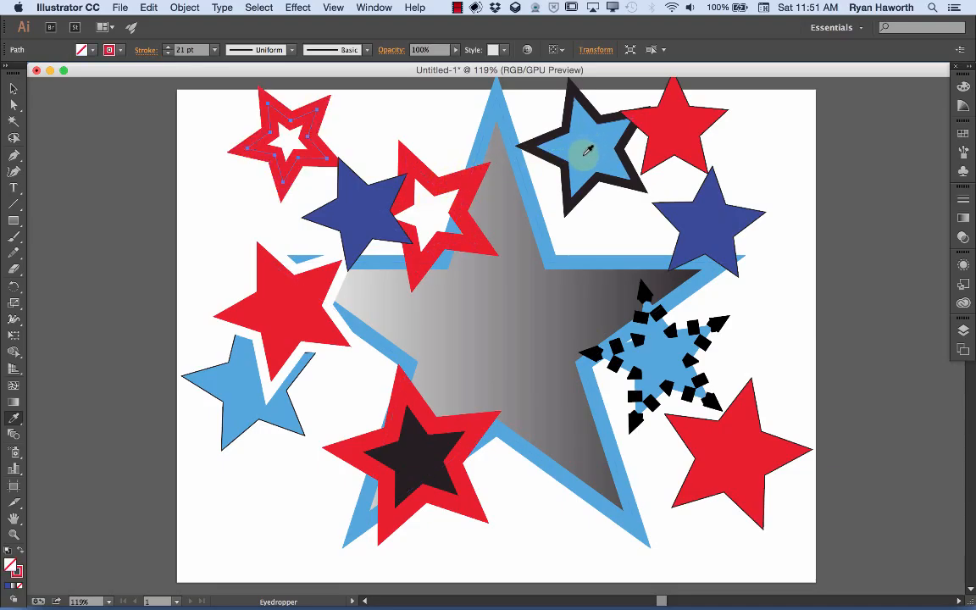
Copy the light blue fill and 11 pt black stroke onto the small upper left star, undoing a further sample from the white-outlined red star
{"action": "left_click", "coordinate": [529, 140]}
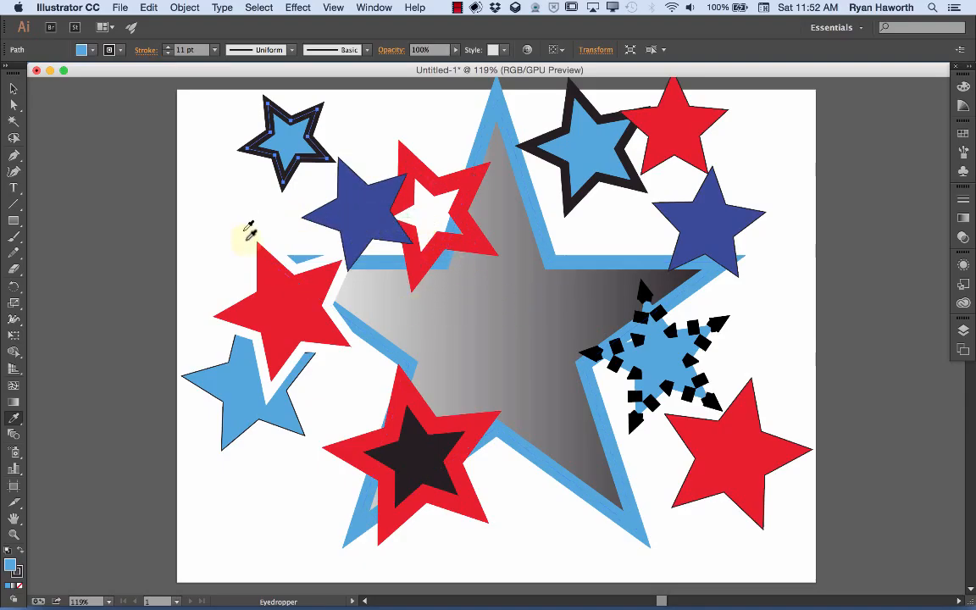
{"action": "left_click", "coordinate": [318, 293]}
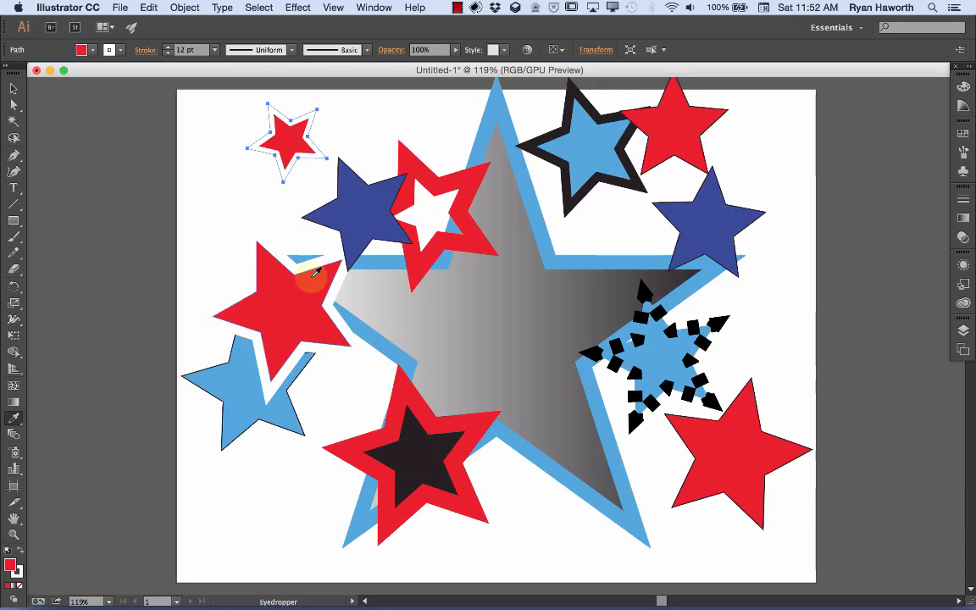
{"action": "key", "text": "super+z"}
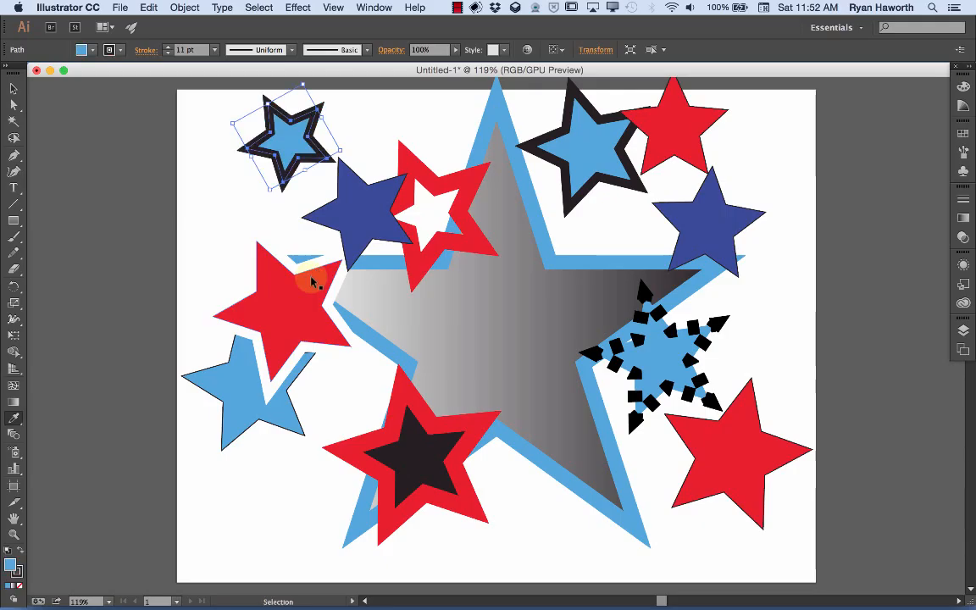
Fill the white-outlined red star over the large star's left tip with the linear white-to-black gradient
{"action": "key", "text": "v"}
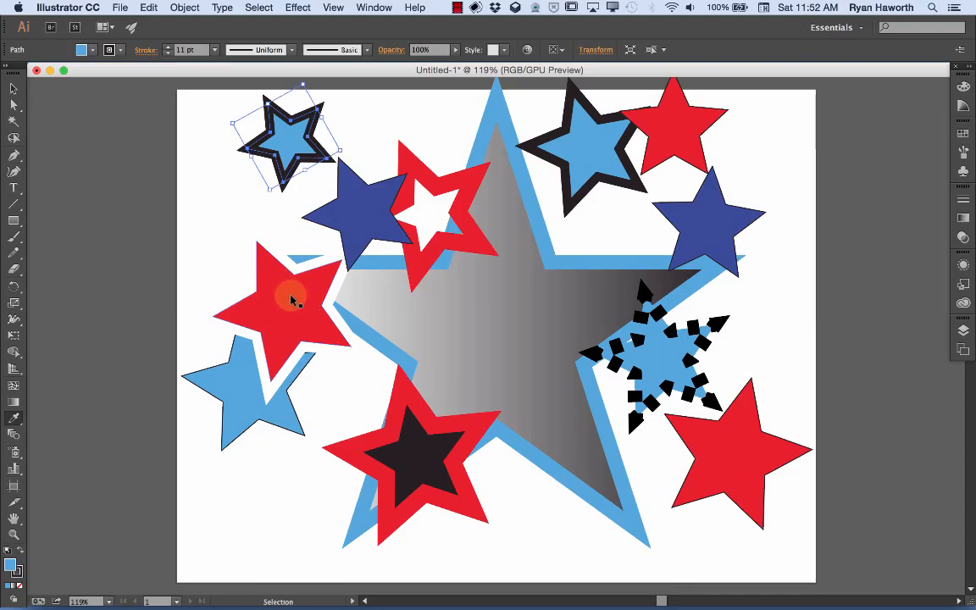
{"action": "left_click", "coordinate": [292, 301]}
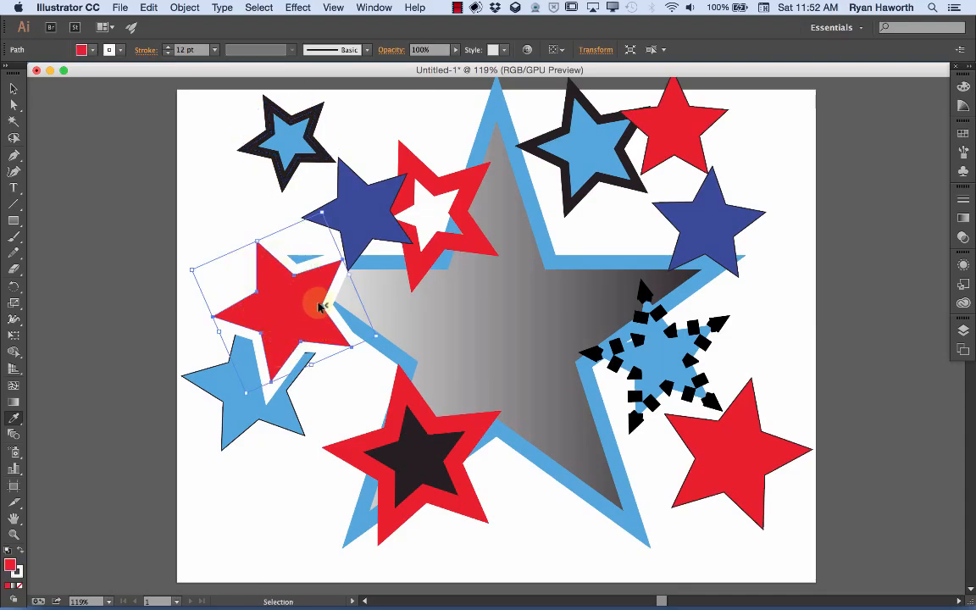
{"action": "key", "text": "i"}
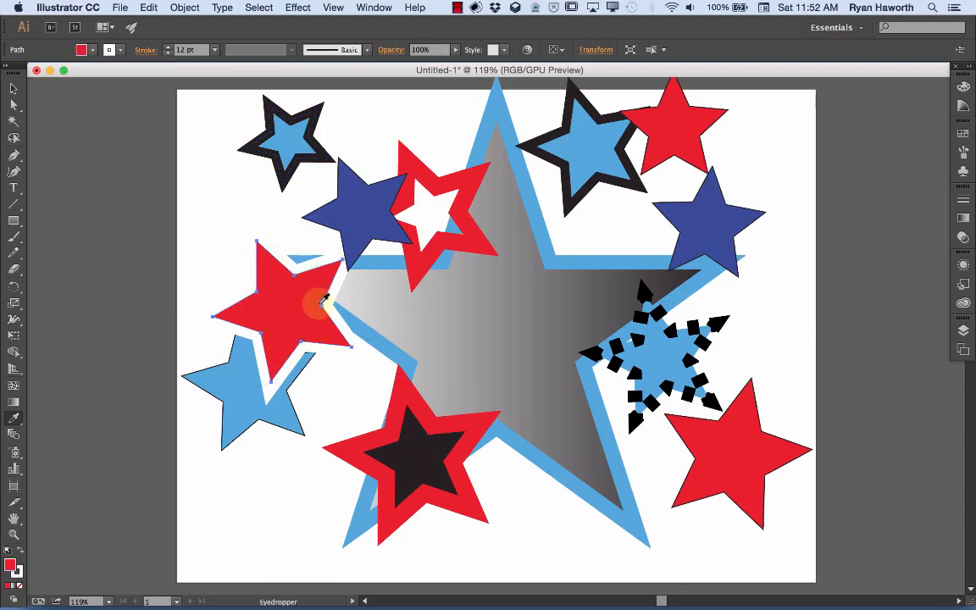
{"action": "left_click", "coordinate": [962, 219]}
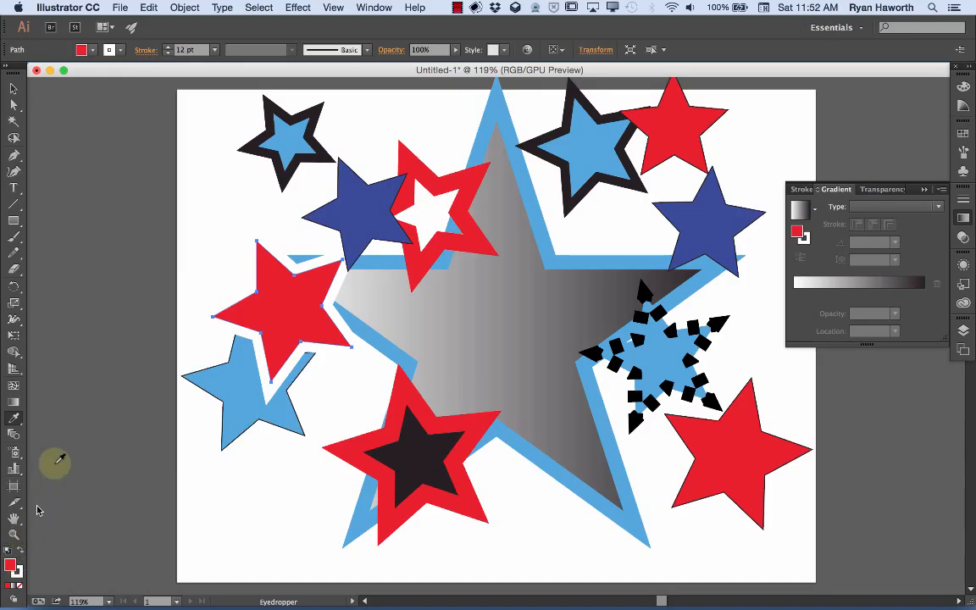
{"action": "left_click", "coordinate": [262, 286]}
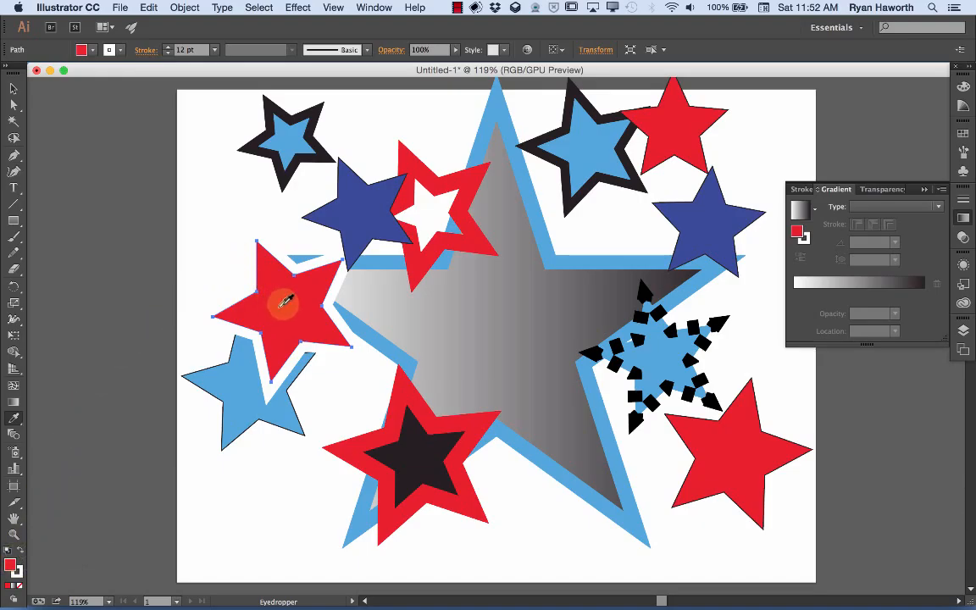
{"action": "left_click", "coordinate": [801, 236]}
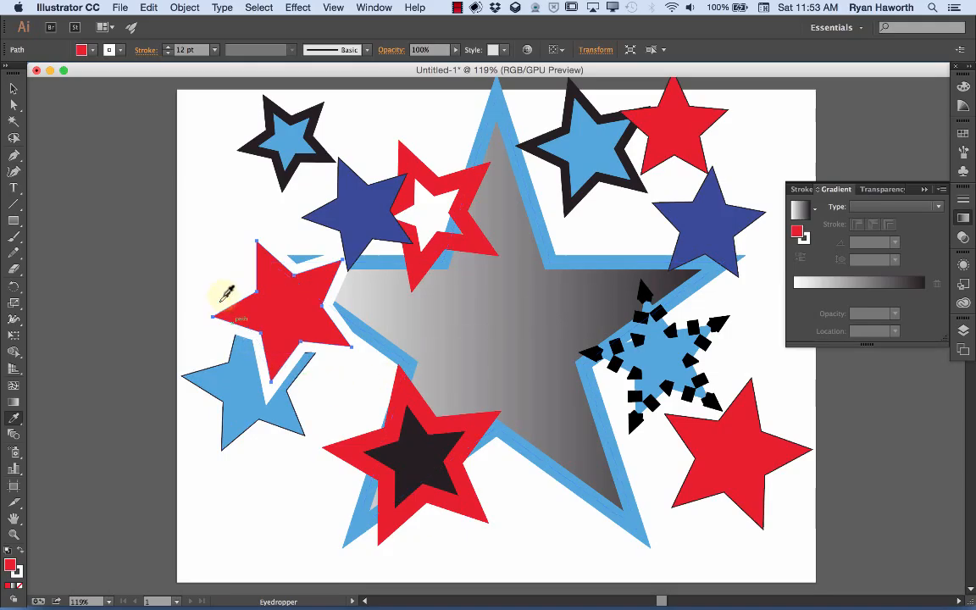
{"action": "left_click", "coordinate": [294, 295]}
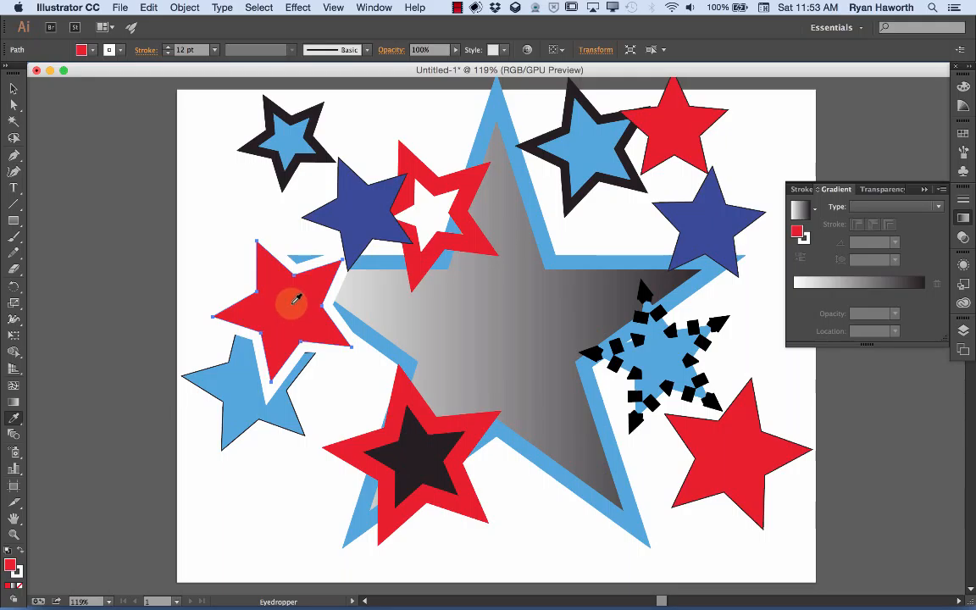
{"action": "left_click_drag", "start_coordinate": [293, 299], "coordinate": [817, 214]}
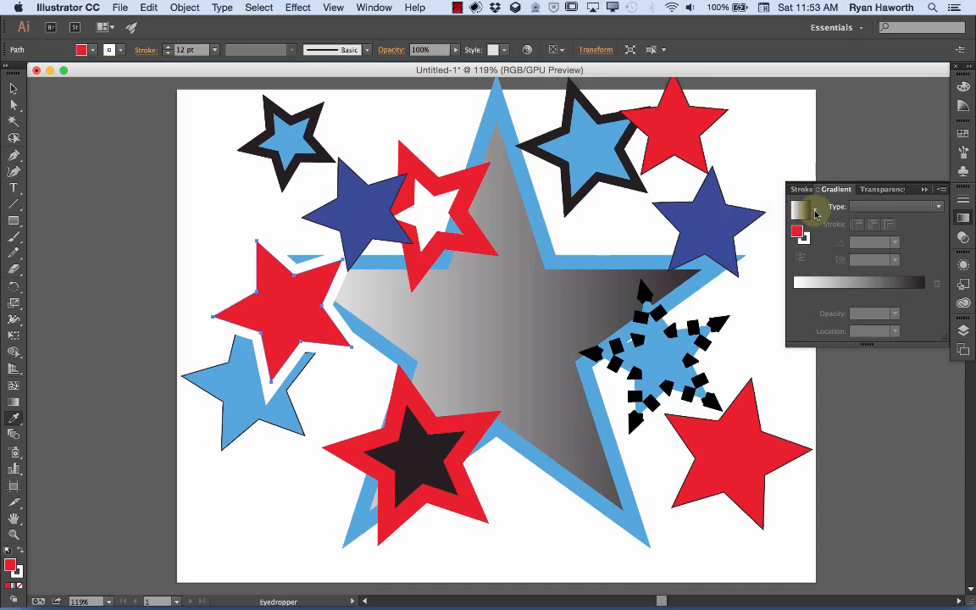
{"action": "left_click", "coordinate": [816, 213]}
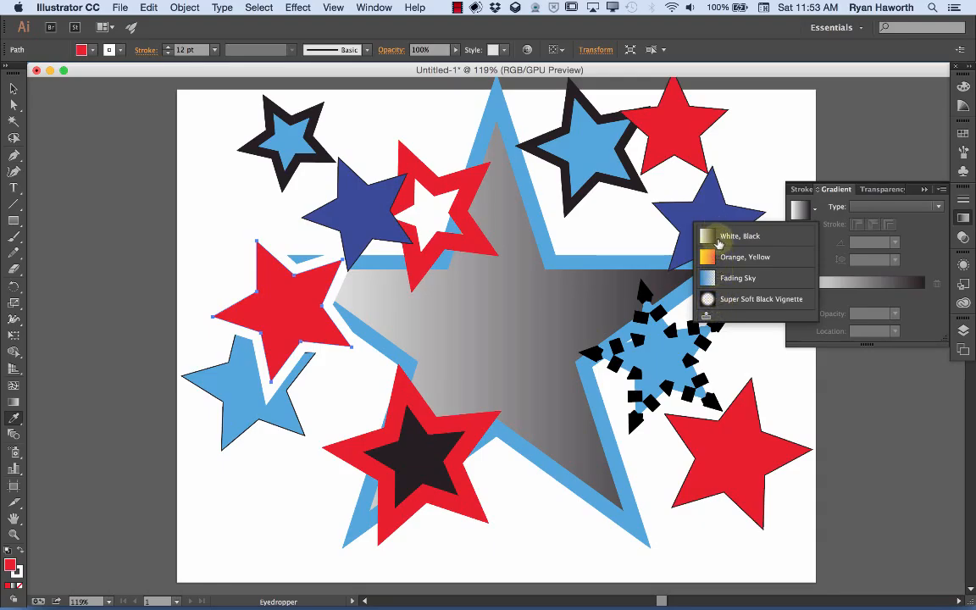
{"action": "left_click", "coordinate": [798, 210]}
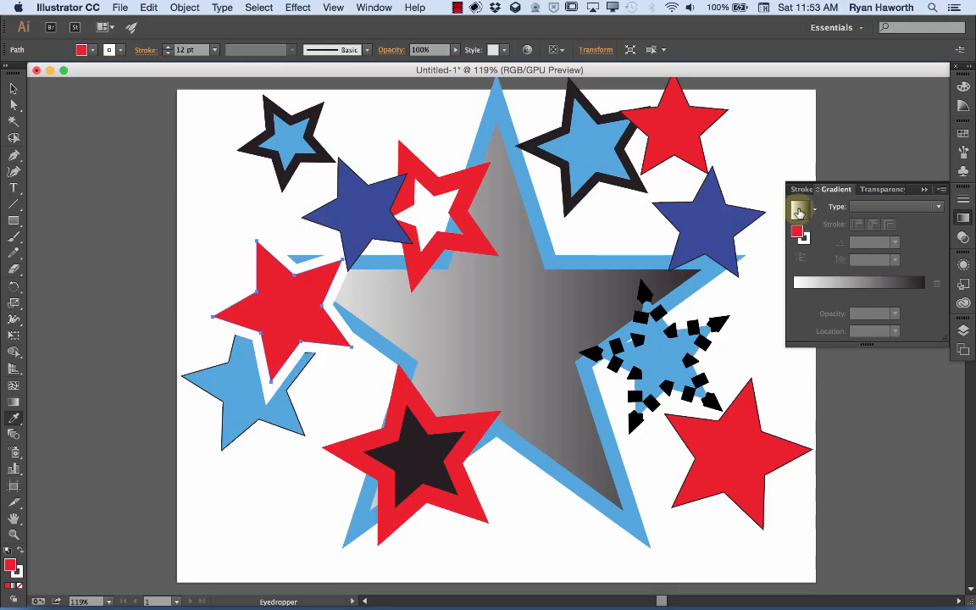
{"action": "left_click", "coordinate": [799, 211]}
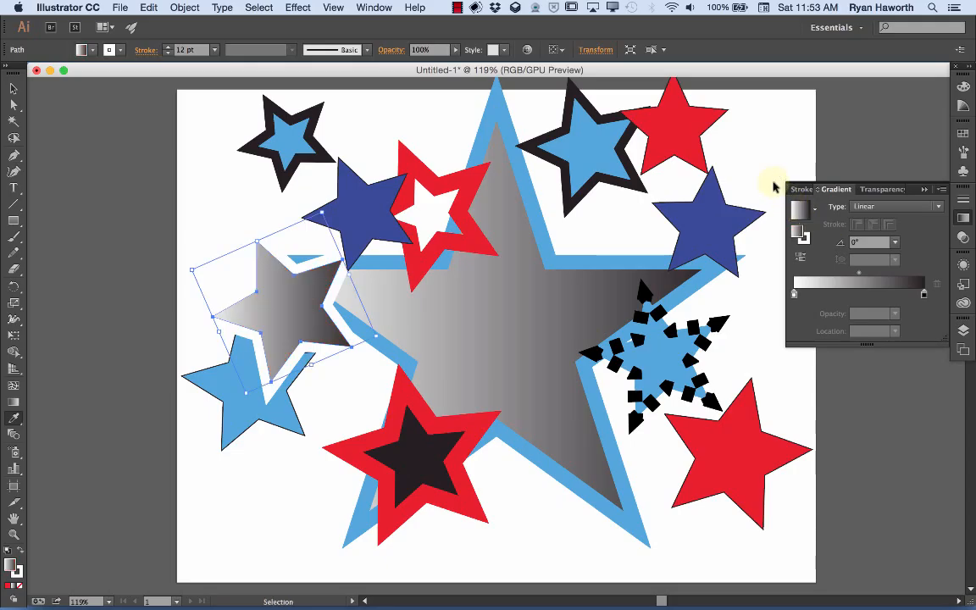
{"action": "key", "text": "super+z"}
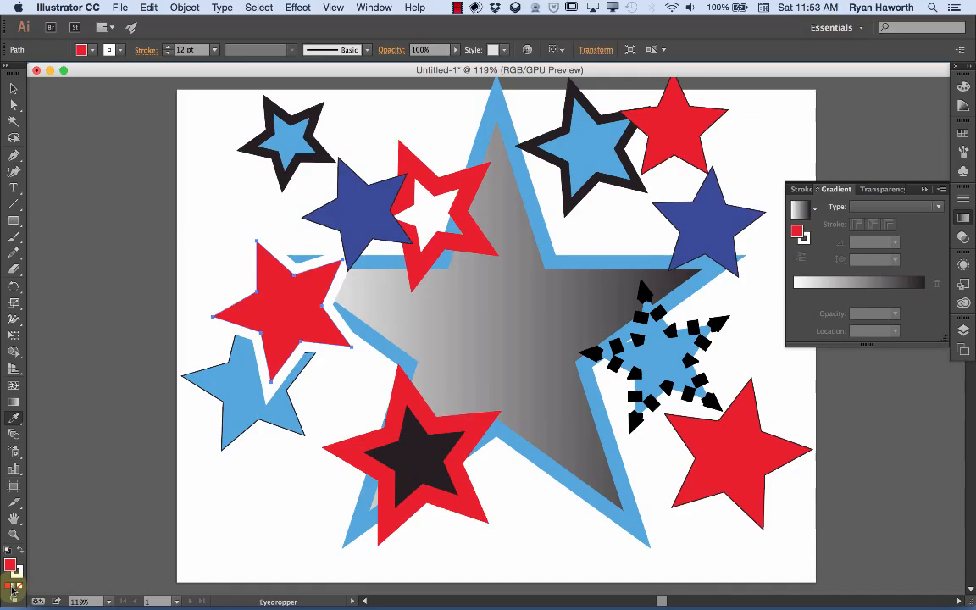
{"action": "left_click", "coordinate": [597, 223]}
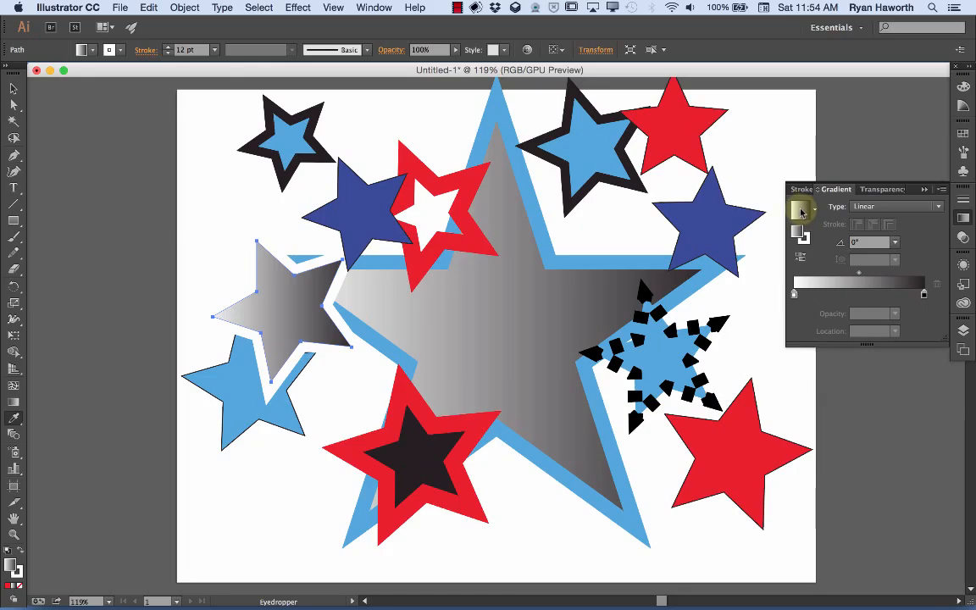
Try the radial gradient type on the white-outlined star's fill, and switch it back to linear
{"action": "left_click", "coordinate": [938, 208]}
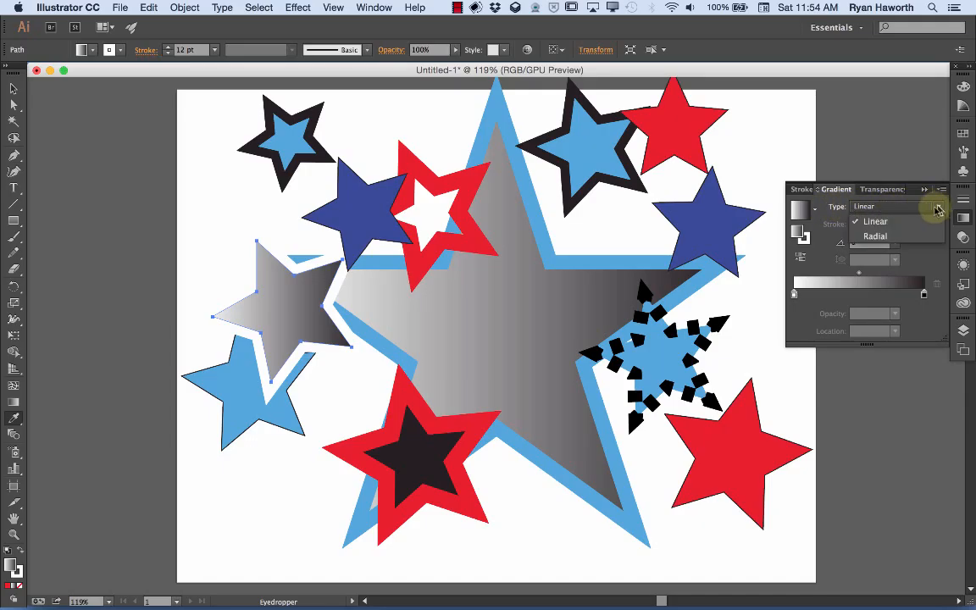
{"action": "left_click", "coordinate": [874, 237]}
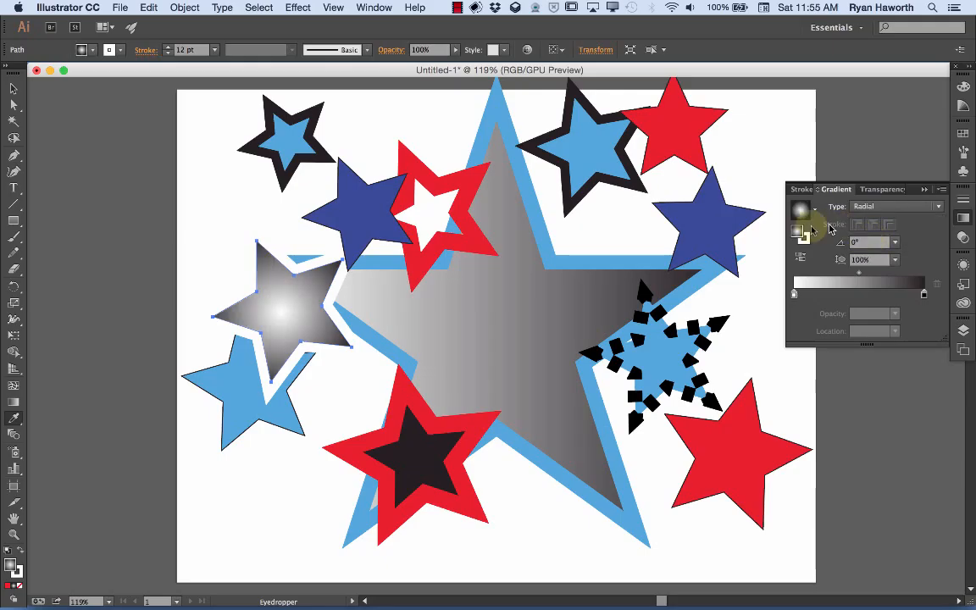
{"action": "left_click", "coordinate": [894, 246]}
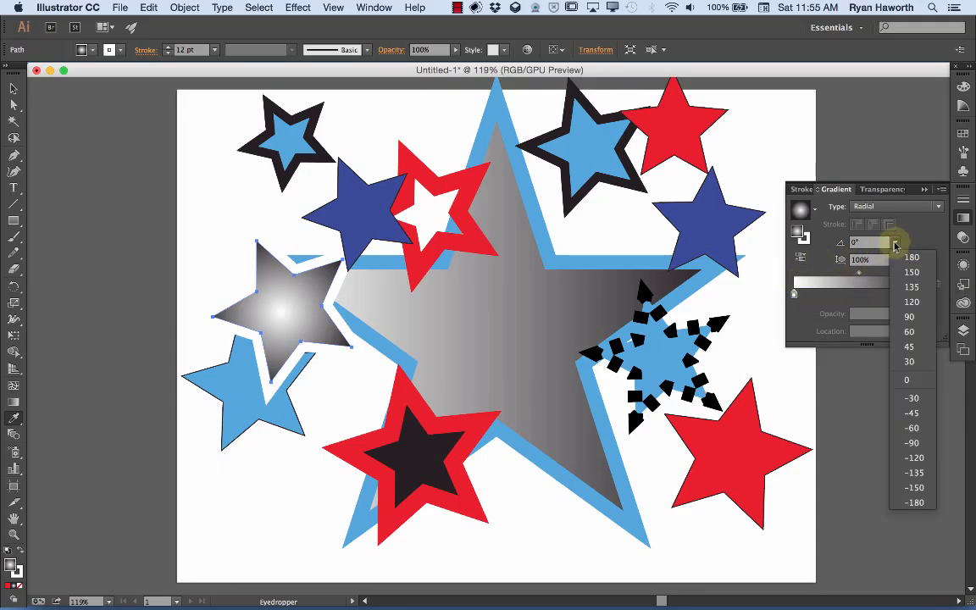
{"action": "left_click", "coordinate": [894, 244]}
{"action": "left_click", "coordinate": [897, 207]}
{"action": "left_click", "coordinate": [888, 221]}
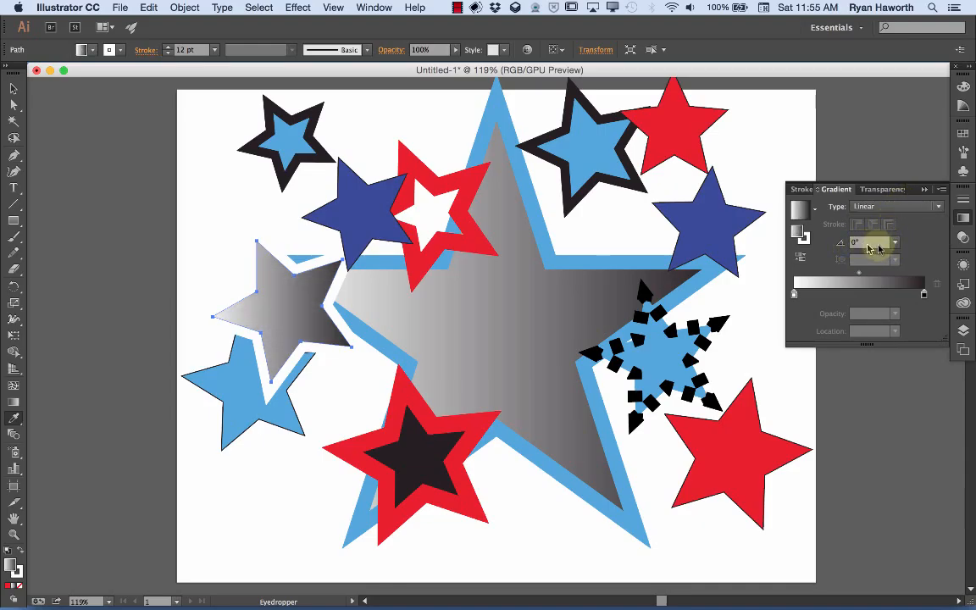
Set the angle of the white-outlined star's linear gradient to 45°
{"action": "left_click_drag", "start_coordinate": [865, 241], "coordinate": [845, 242]}
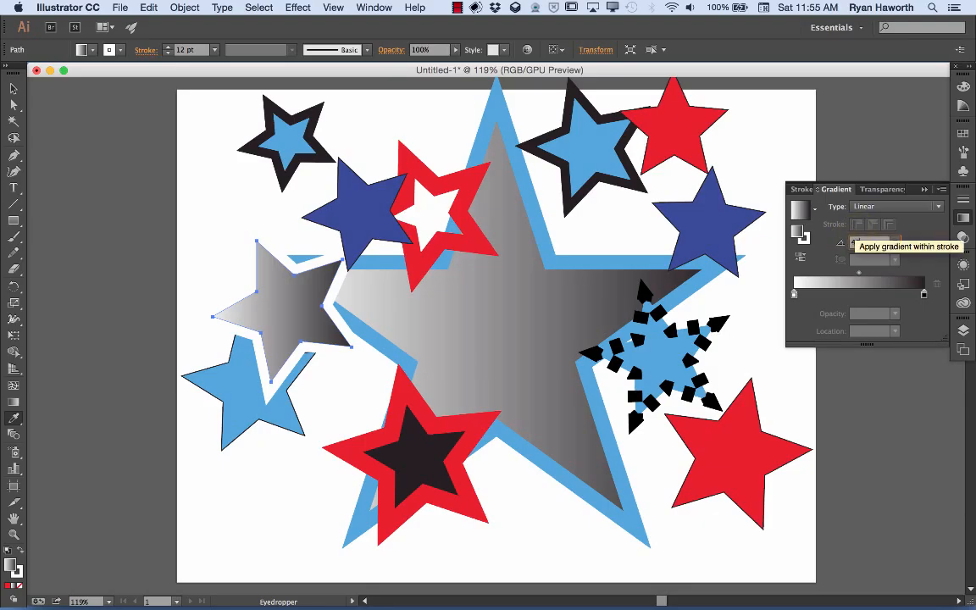
{"action": "type", "text": "45"}
{"action": "key", "text": "Return"}
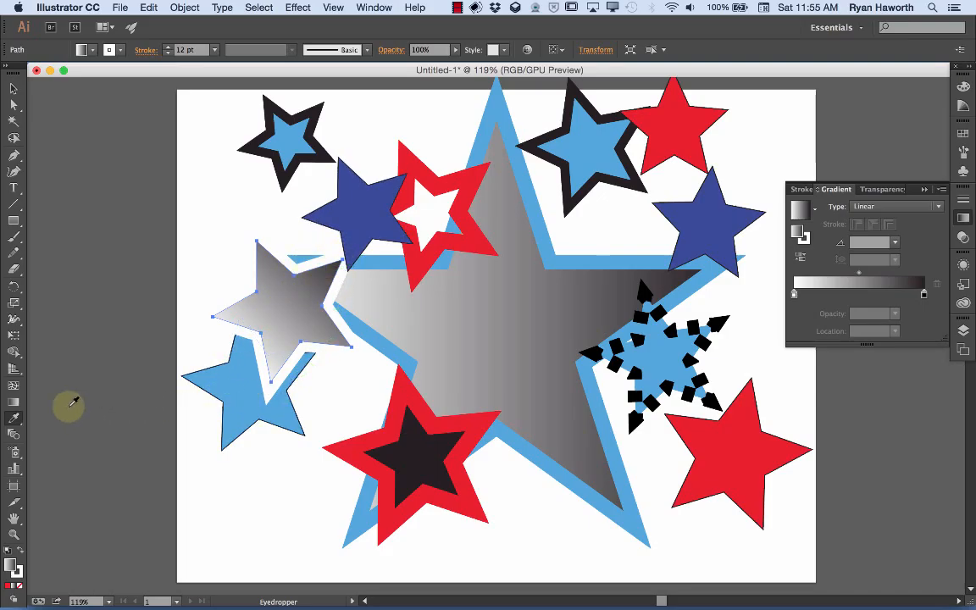
Try 150°, 120° and -150° angles on the white-outlined star's linear gradient, and set the angle to 0°
{"action": "left_click", "coordinate": [893, 243]}
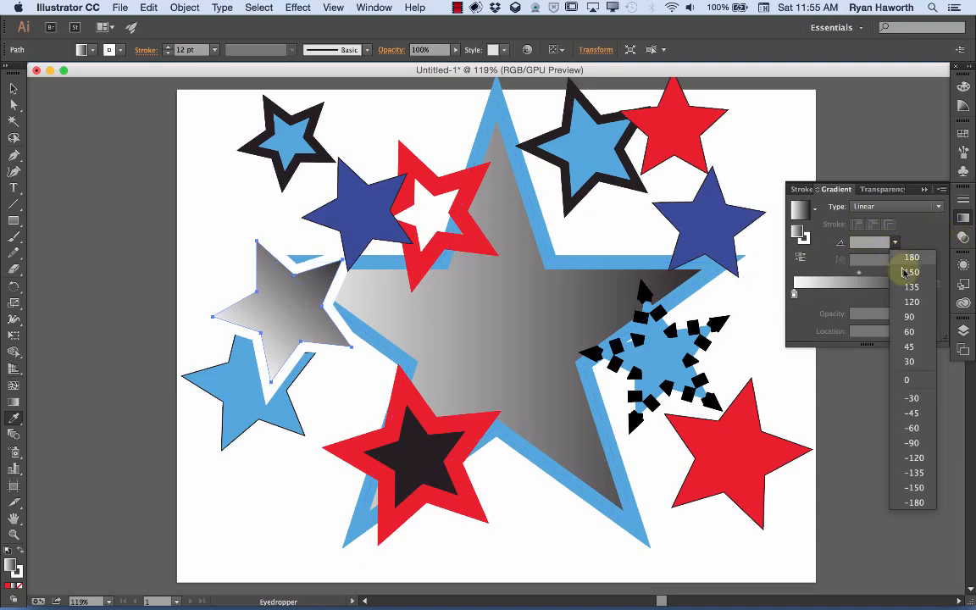
{"action": "left_click", "coordinate": [908, 268]}
{"action": "left_click", "coordinate": [896, 243]}
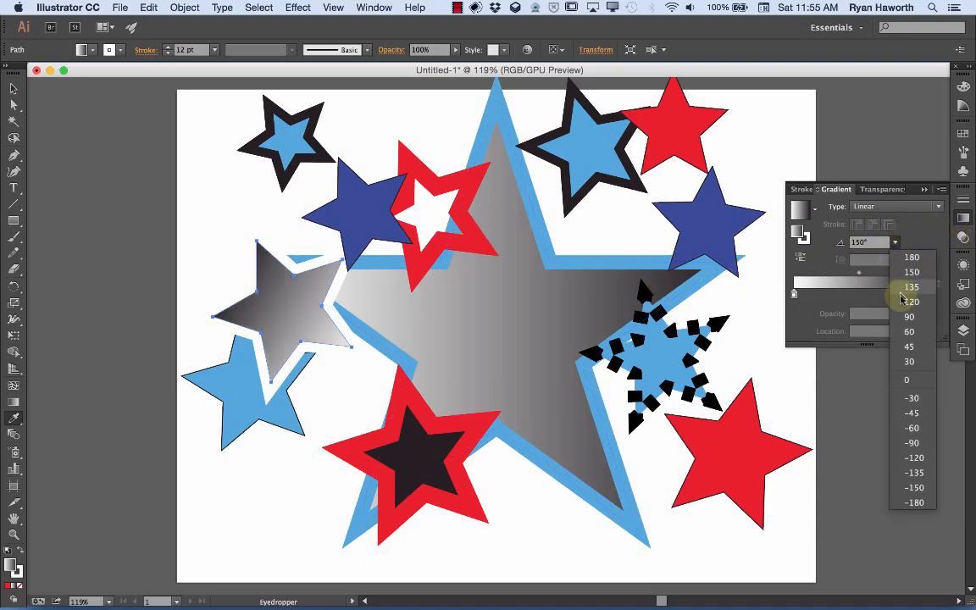
{"action": "left_click", "coordinate": [904, 281]}
{"action": "left_click", "coordinate": [895, 243]}
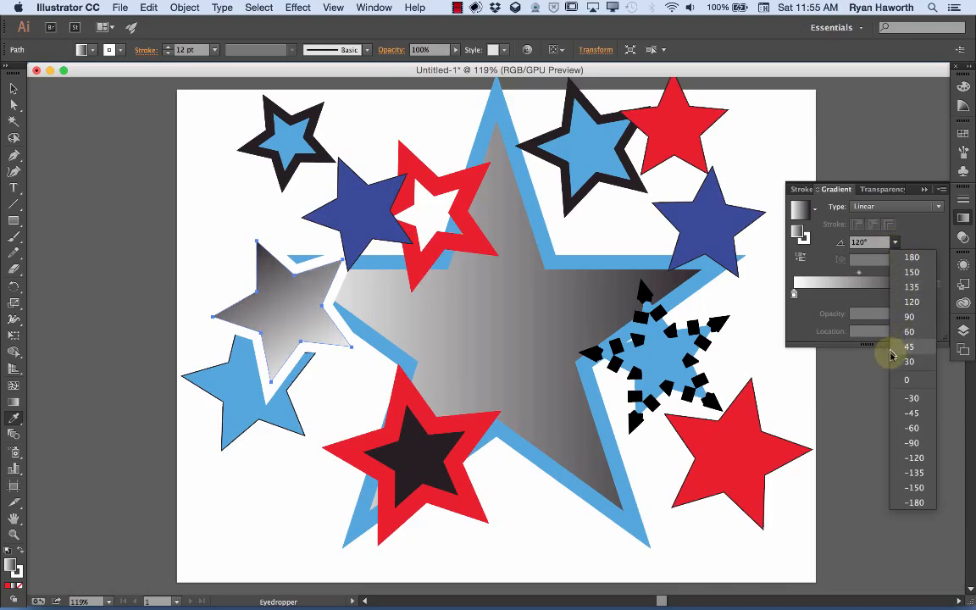
{"action": "left_click", "coordinate": [923, 476]}
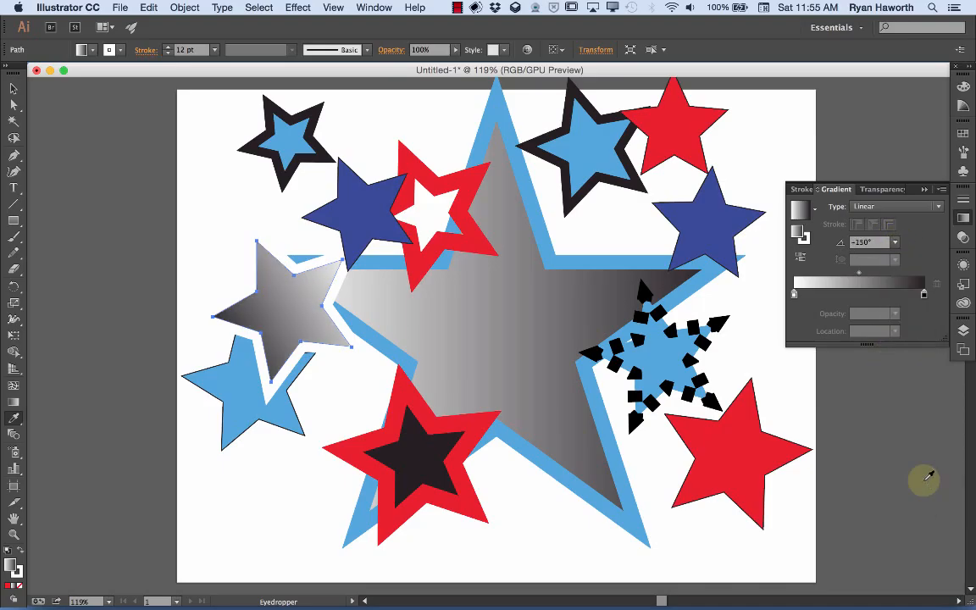
{"action": "left_click", "coordinate": [895, 243]}
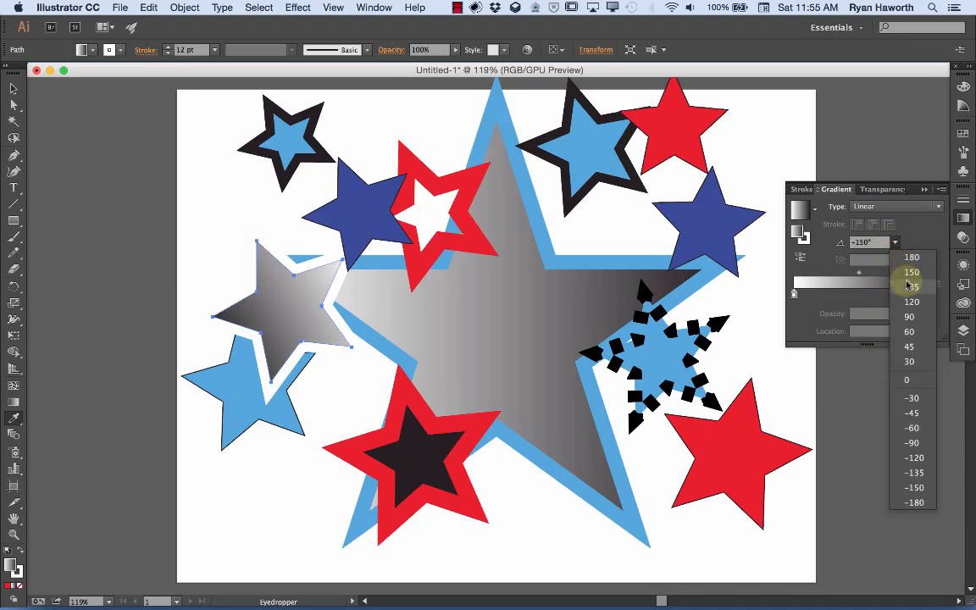
{"action": "left_click", "coordinate": [910, 381]}
Switch the white-outlined star's gradient to radial, try angles of 135°, 120°, 90° and 180°, and return the angle to 0°
{"action": "left_click", "coordinate": [935, 206]}
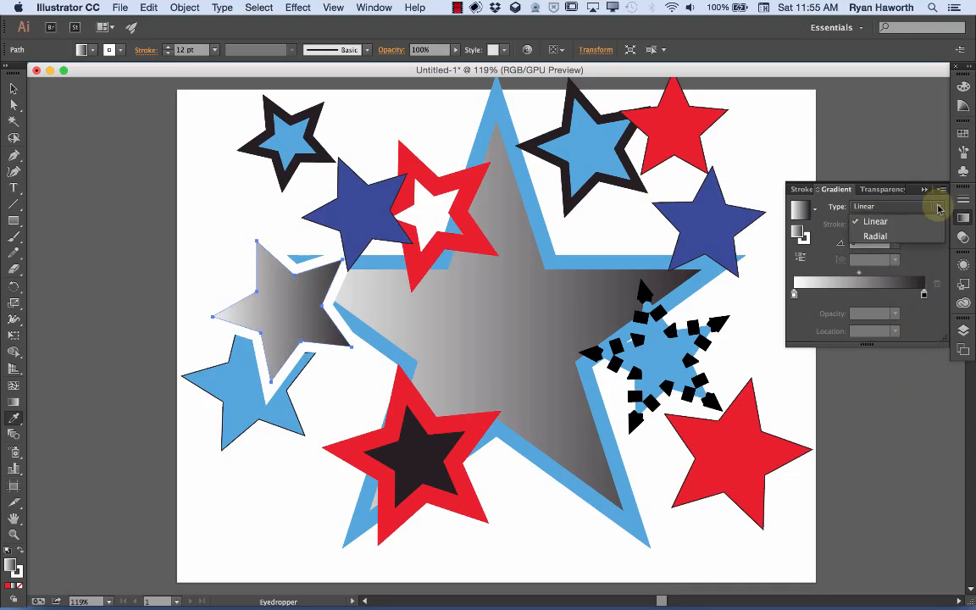
{"action": "left_click", "coordinate": [877, 237]}
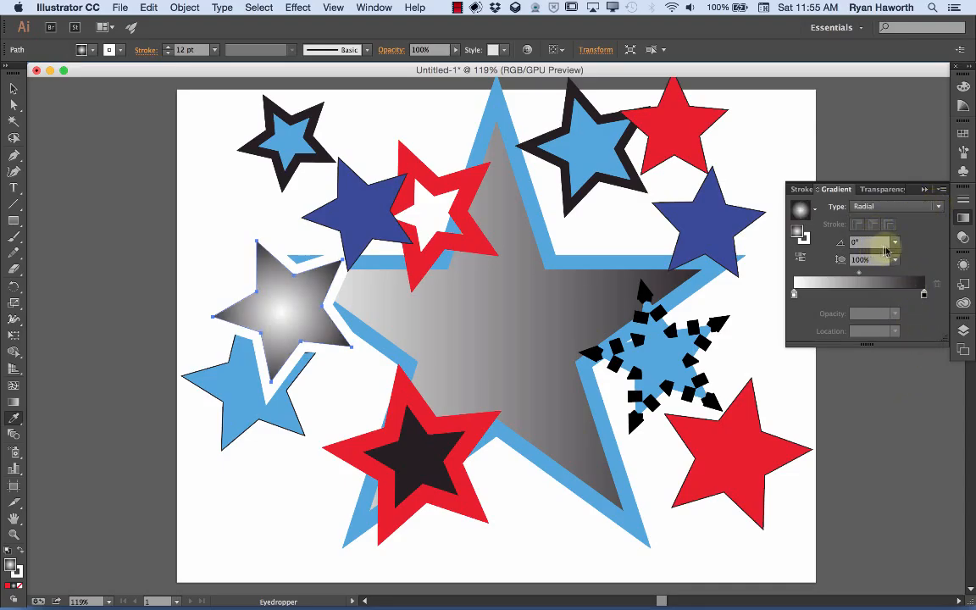
{"action": "left_click", "coordinate": [895, 243]}
{"action": "left_click", "coordinate": [902, 287]}
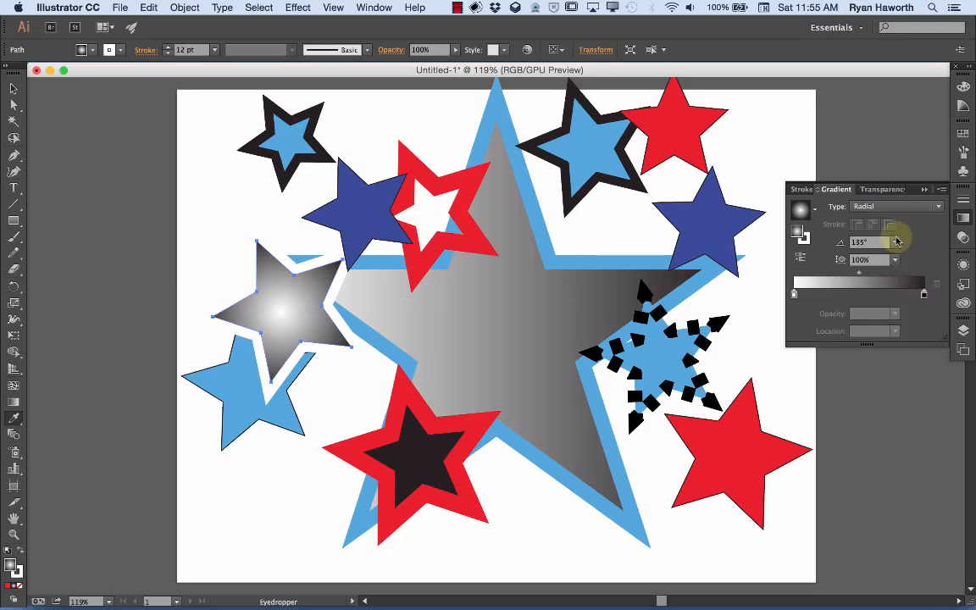
{"action": "left_click", "coordinate": [896, 243]}
{"action": "left_click", "coordinate": [911, 301]}
{"action": "left_click", "coordinate": [896, 244]}
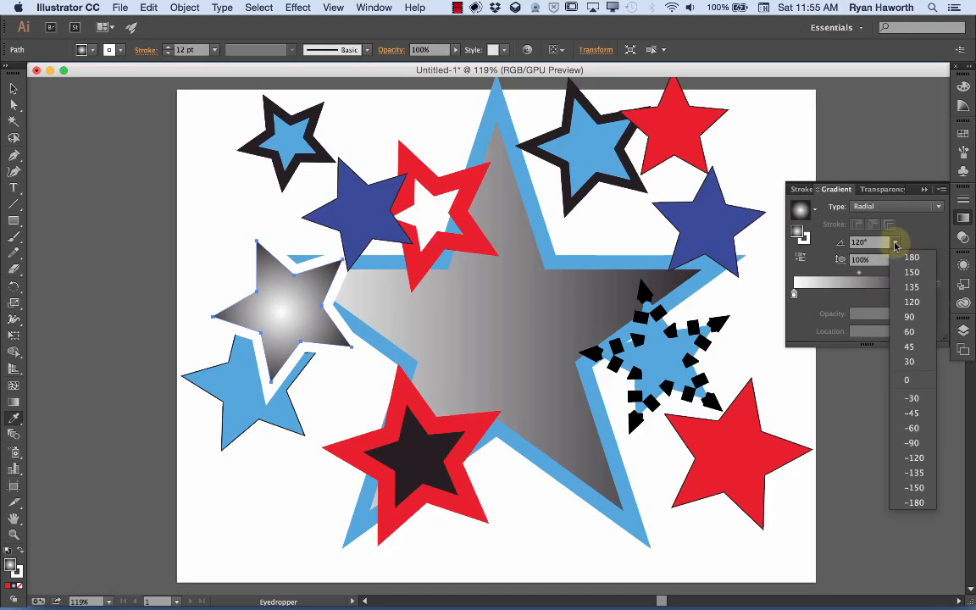
{"action": "left_click", "coordinate": [910, 318]}
{"action": "left_click", "coordinate": [897, 244]}
{"action": "left_click", "coordinate": [911, 256]}
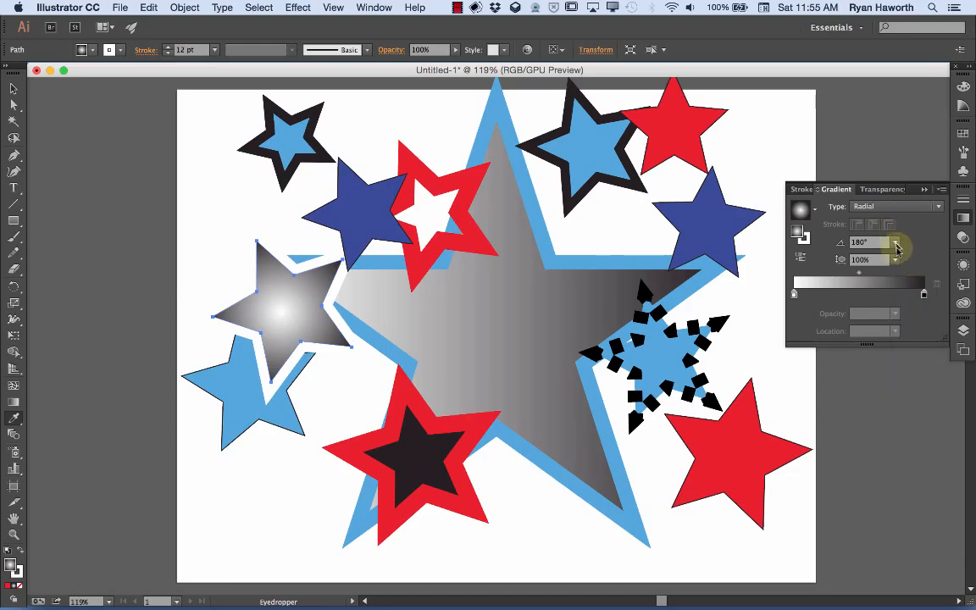
{"action": "left_click", "coordinate": [897, 245]}
{"action": "left_click", "coordinate": [908, 382]}
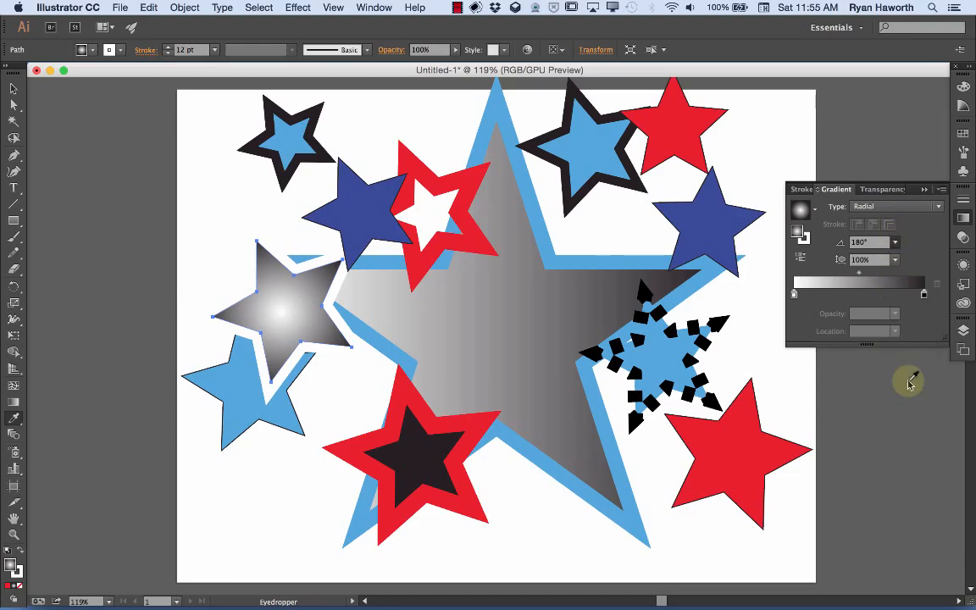
Try aspect ratios of 50%, 400% and 10% on the star's radial gradient, and return it to 100%
{"action": "left_click", "coordinate": [894, 262]}
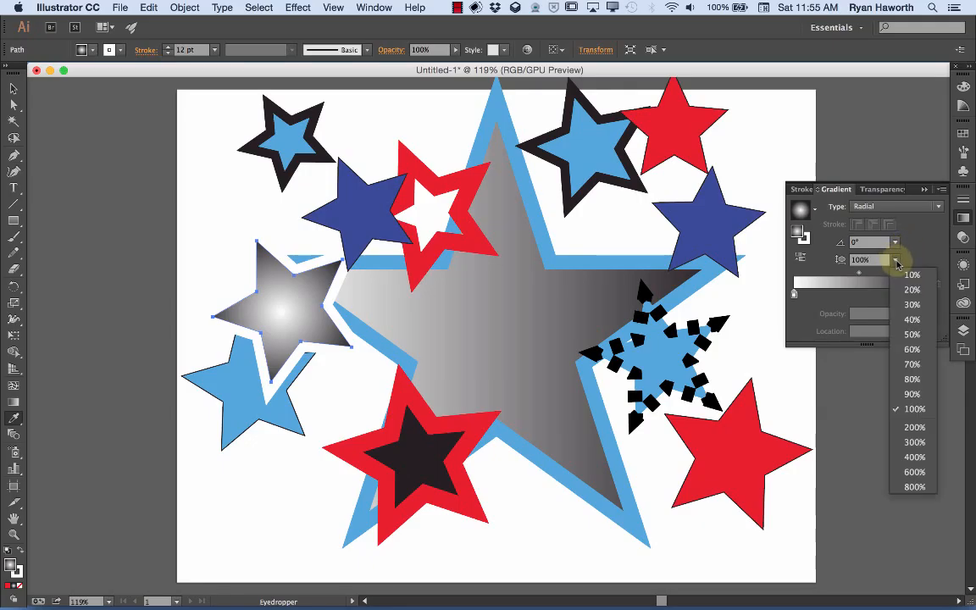
{"action": "left_click", "coordinate": [913, 336]}
{"action": "left_click", "coordinate": [895, 259]}
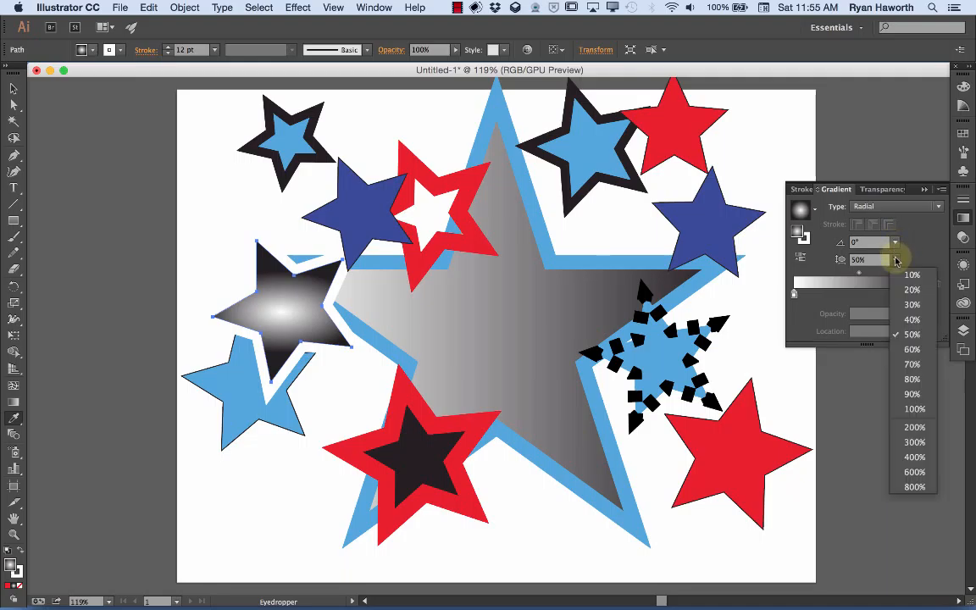
{"action": "left_click", "coordinate": [914, 457]}
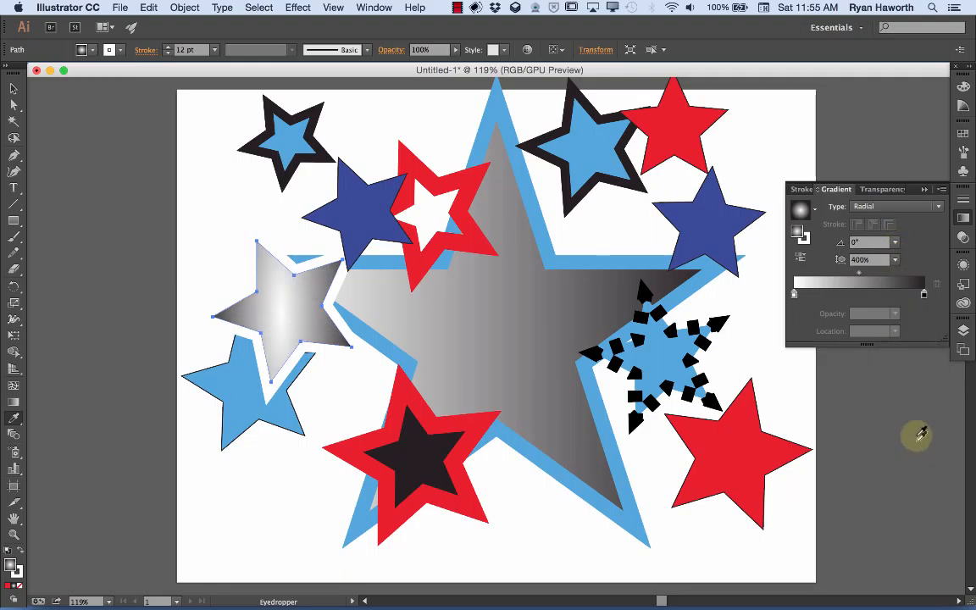
{"action": "left_click", "coordinate": [895, 259]}
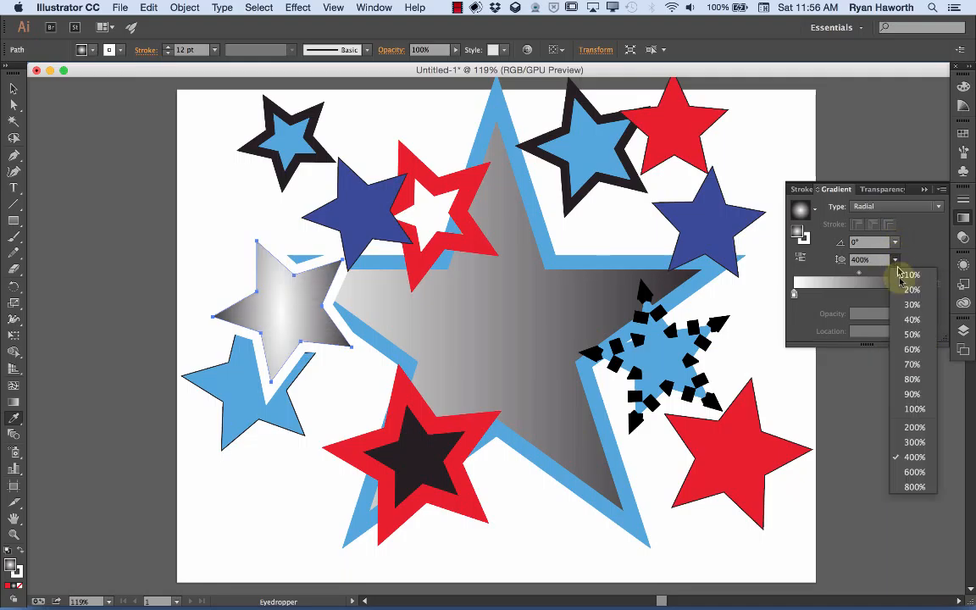
{"action": "left_click", "coordinate": [913, 275]}
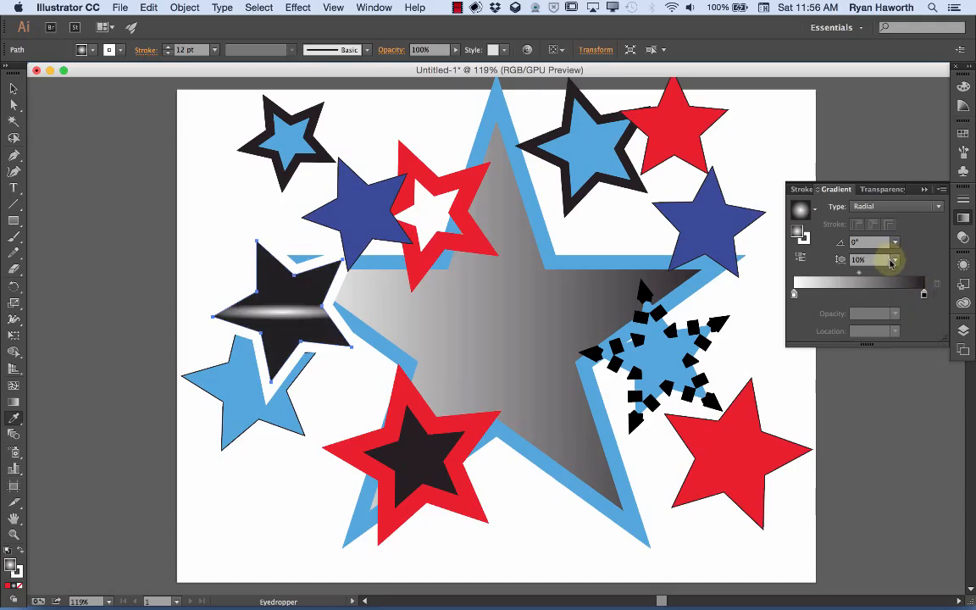
{"action": "left_click", "coordinate": [838, 260]}
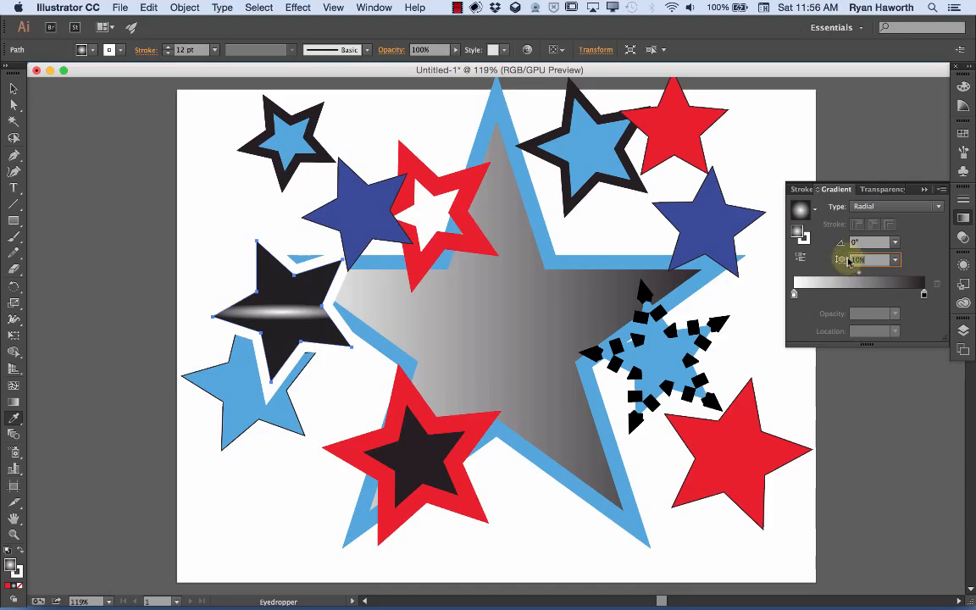
{"action": "left_click", "coordinate": [896, 261]}
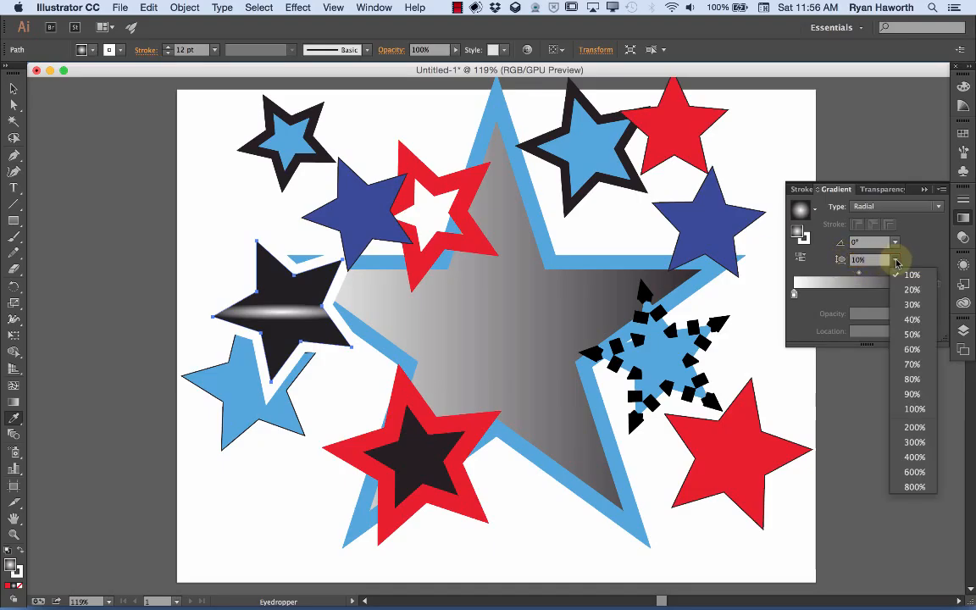
{"action": "left_click", "coordinate": [907, 410]}
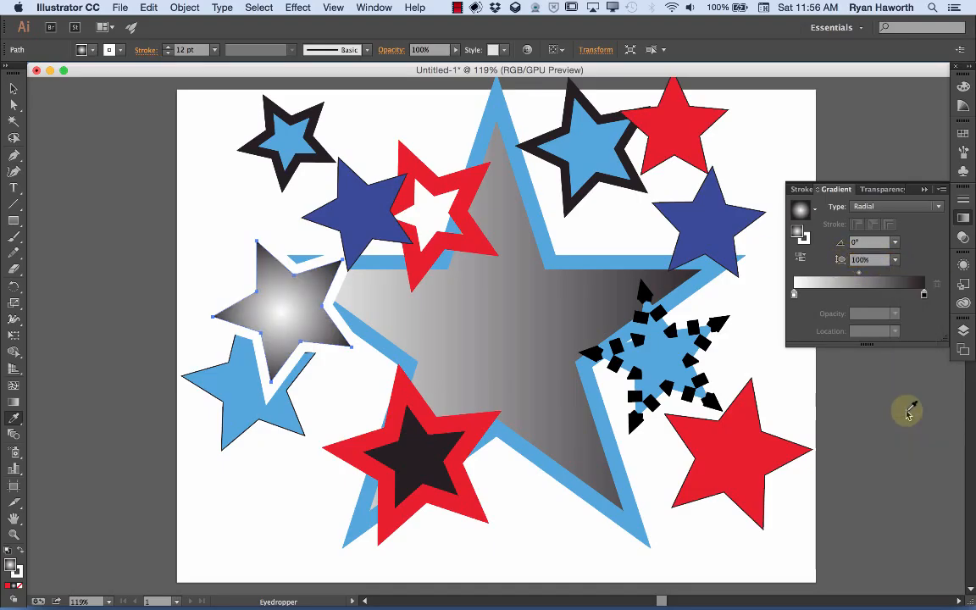
{"action": "left_click", "coordinate": [896, 261]}
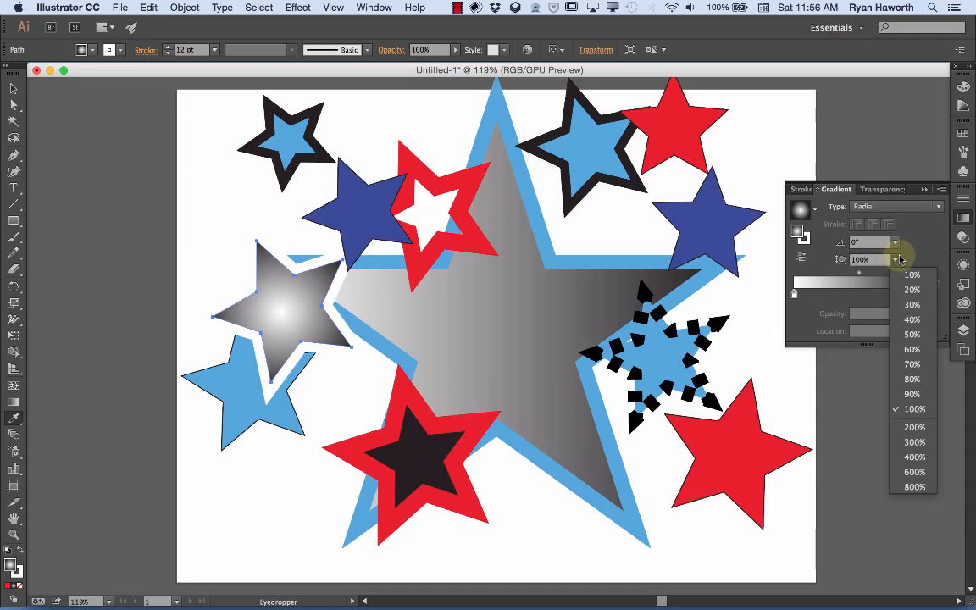
{"action": "left_click", "coordinate": [913, 258]}
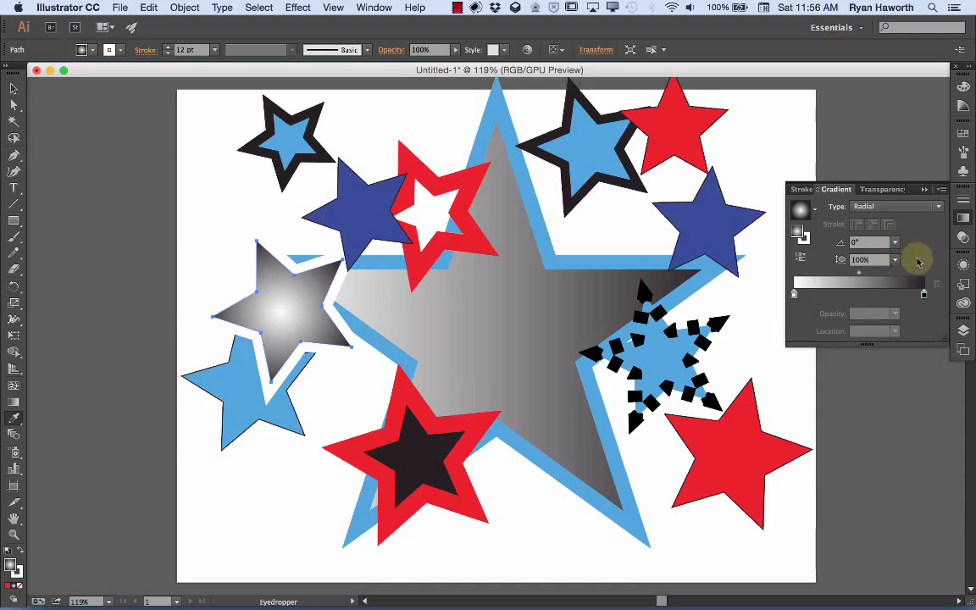
Reverse the star's radial gradient back and forth several times, ending with white at the centre and black at the edge
{"action": "left_click", "coordinate": [801, 263]}
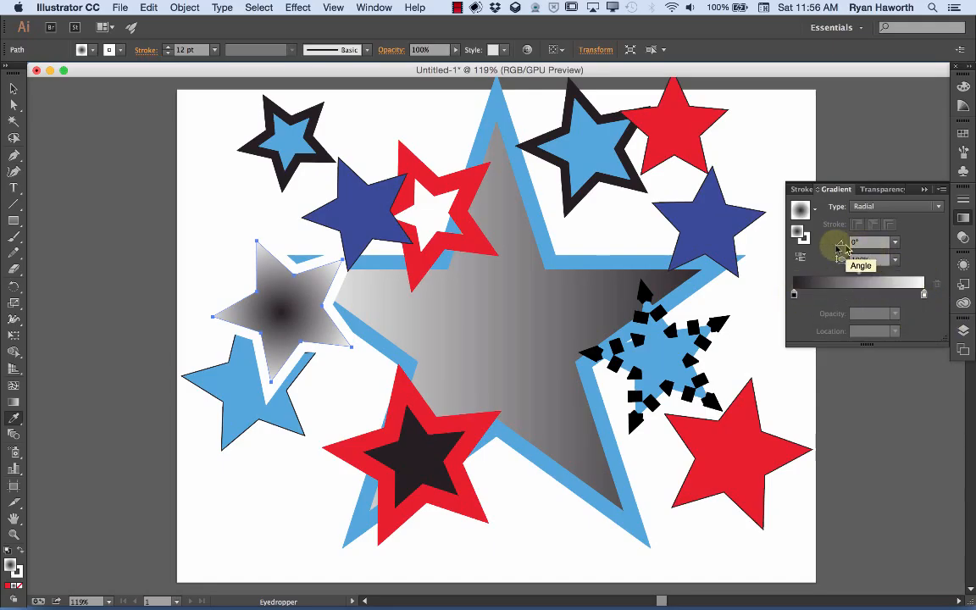
{"action": "left_click", "coordinate": [801, 260]}
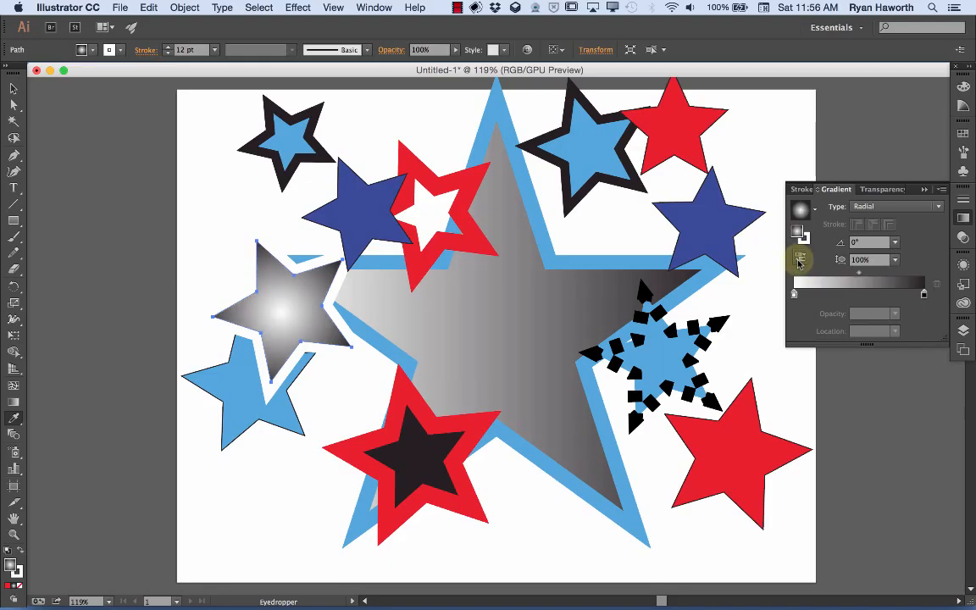
{"action": "left_click", "coordinate": [799, 261]}
{"action": "left_click", "coordinate": [800, 261]}
{"action": "left_click", "coordinate": [800, 261]}
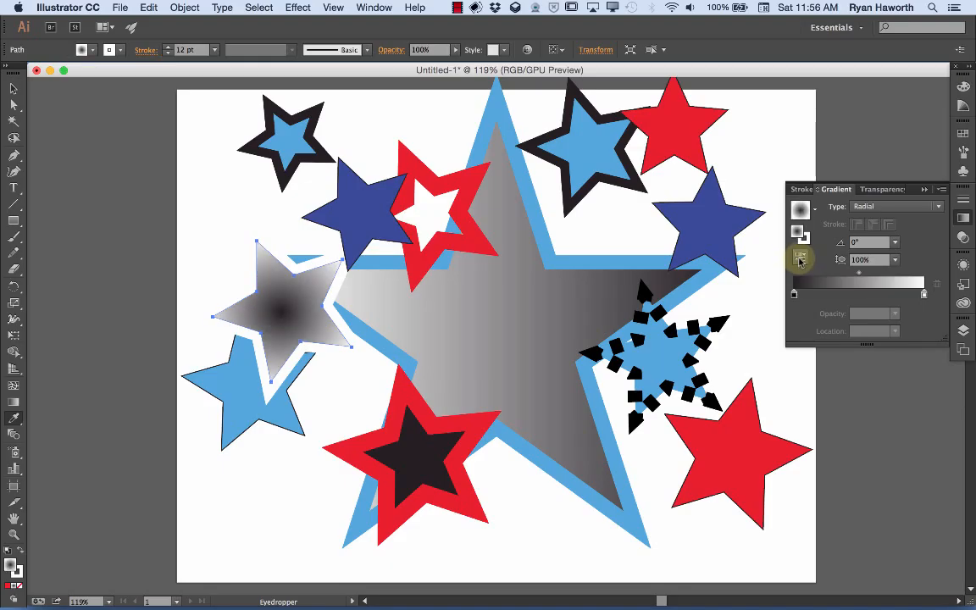
{"action": "left_click", "coordinate": [799, 260]}
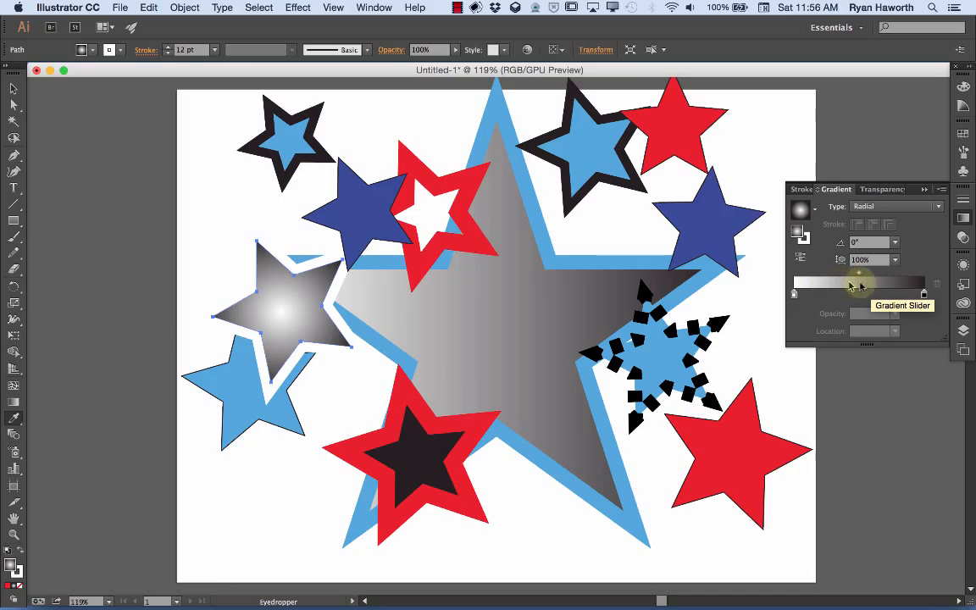
Try moving the radial gradient's white colour stop inward to 45.88%, and return it to 0%
{"action": "left_click", "coordinate": [795, 295]}
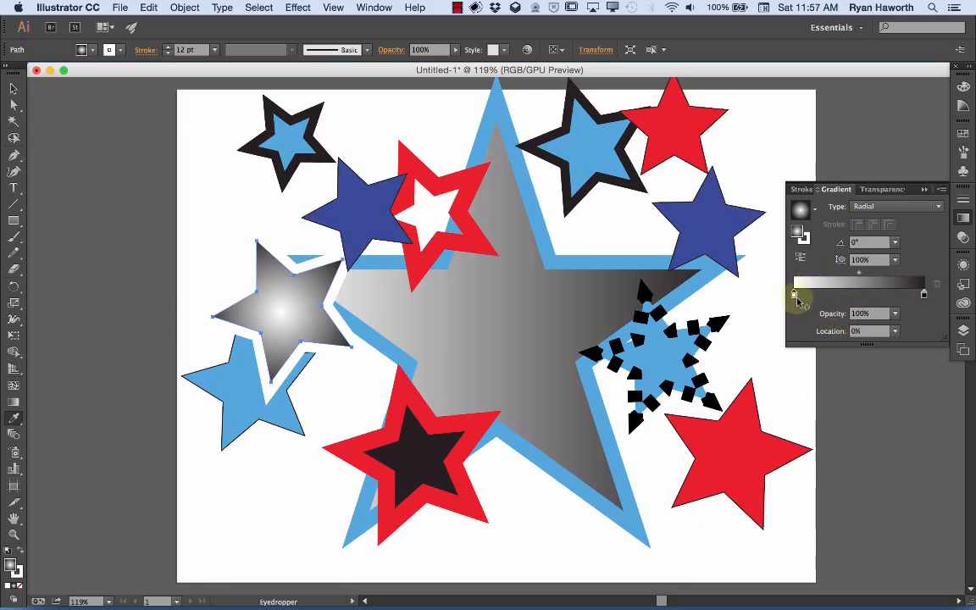
{"action": "left_click", "coordinate": [864, 333]}
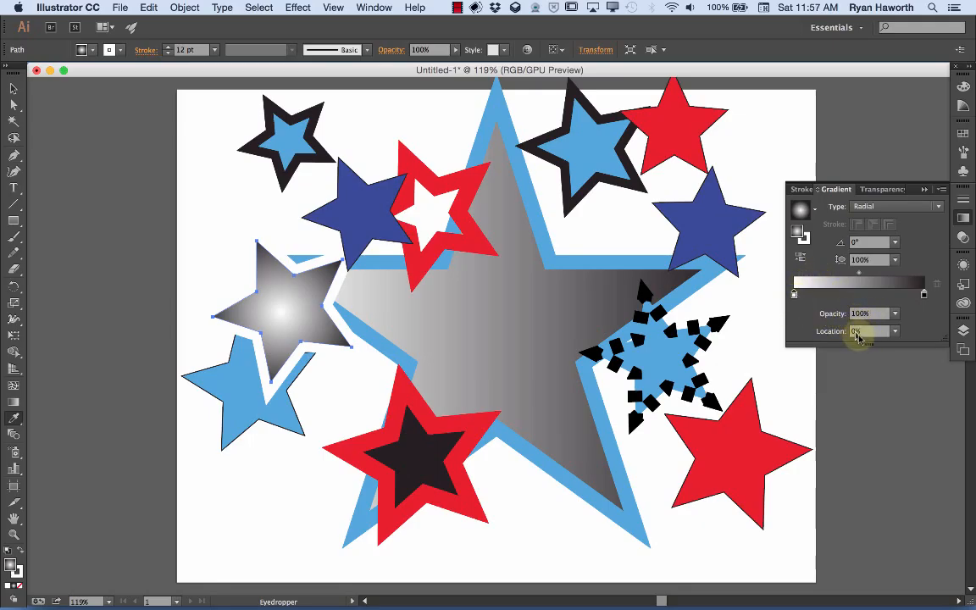
{"action": "left_click", "coordinate": [794, 292]}
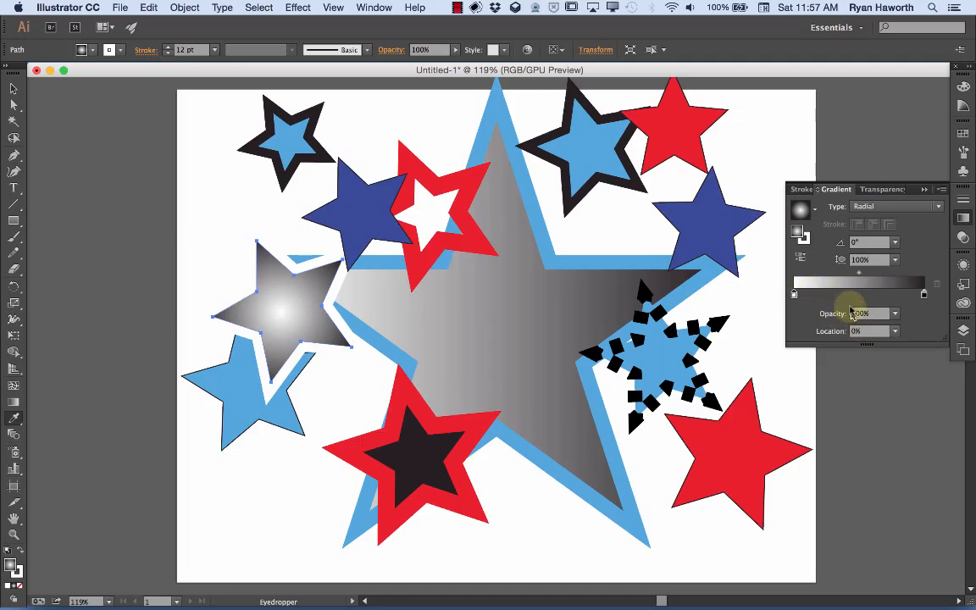
{"action": "left_click", "coordinate": [794, 294]}
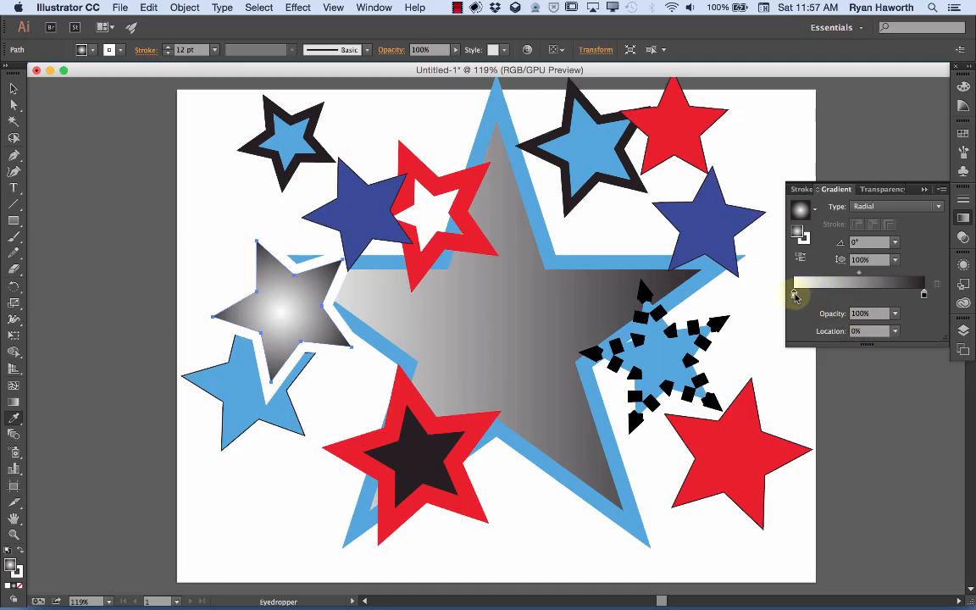
{"action": "left_click_drag", "start_coordinate": [805, 297], "coordinate": [827, 296]}
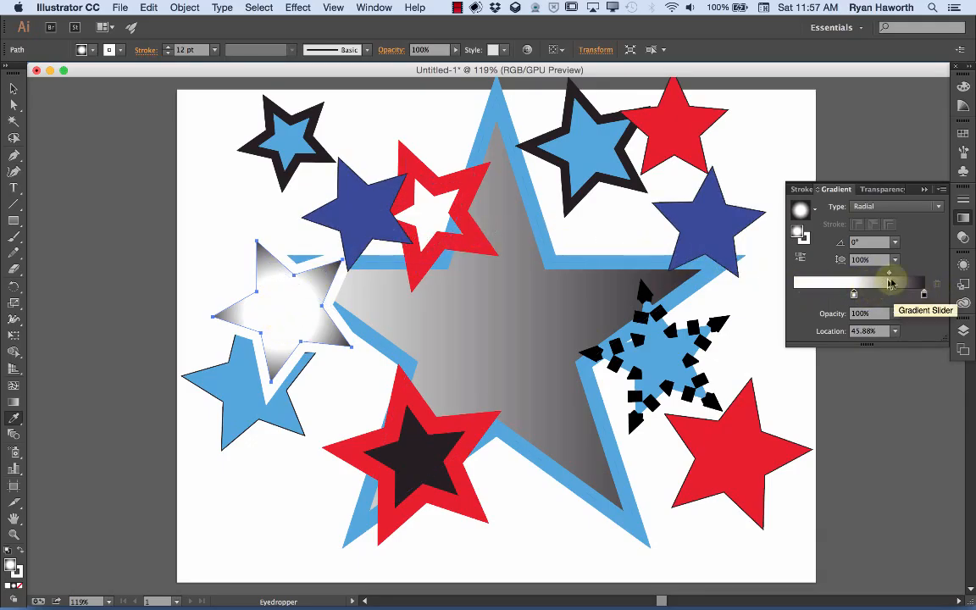
{"action": "left_click", "coordinate": [854, 294]}
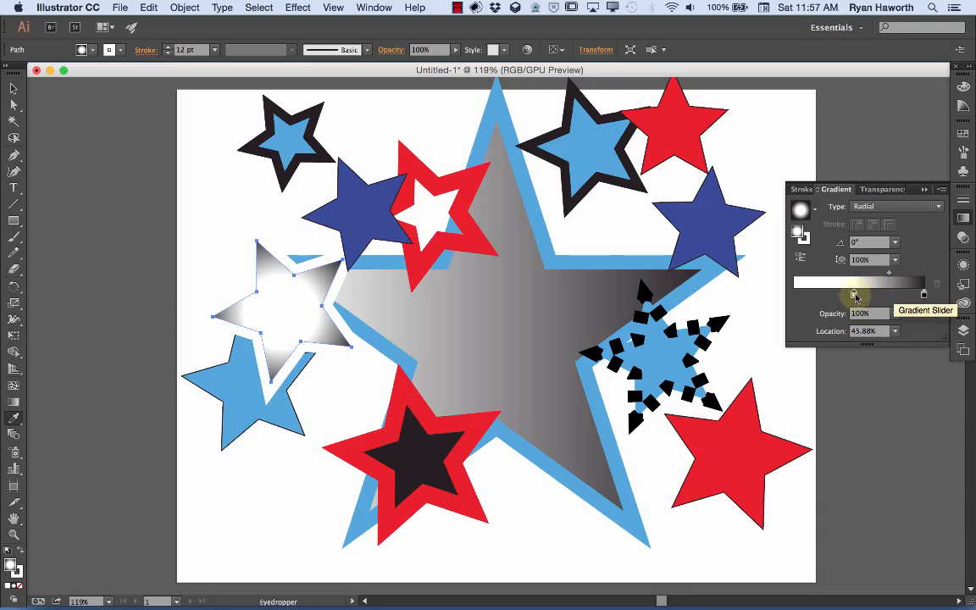
{"action": "left_click_drag", "start_coordinate": [854, 293], "coordinate": [793, 294]}
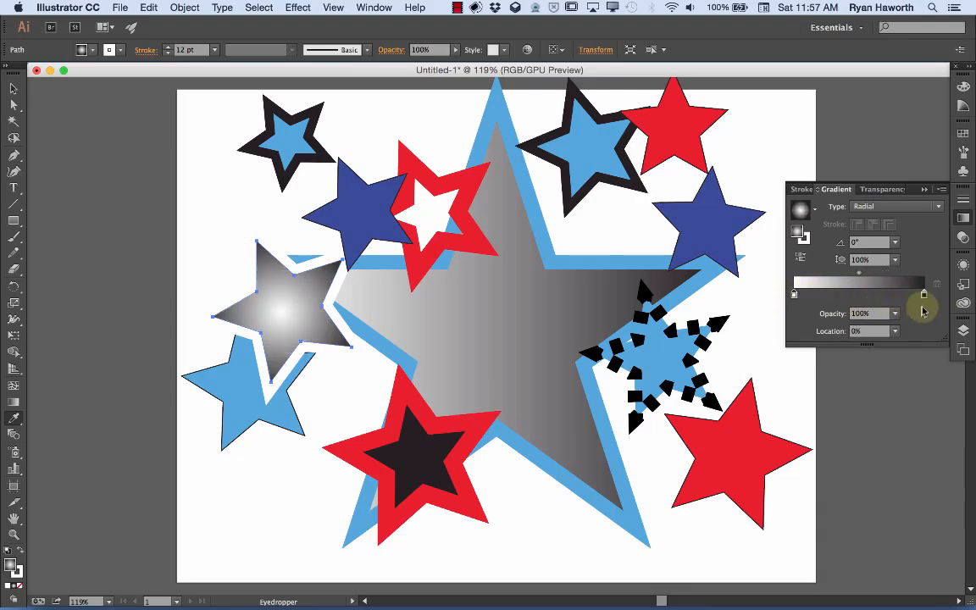
Set the location of the radial gradient's black colour stop to 50%
{"action": "mouse_move", "coordinate": [924, 295]}
{"action": "left_mouse_down"}
{"action": "mouse_move", "coordinate": [858, 294]}
{"action": "mouse_move", "coordinate": [924, 294]}
{"action": "left_mouse_up"}
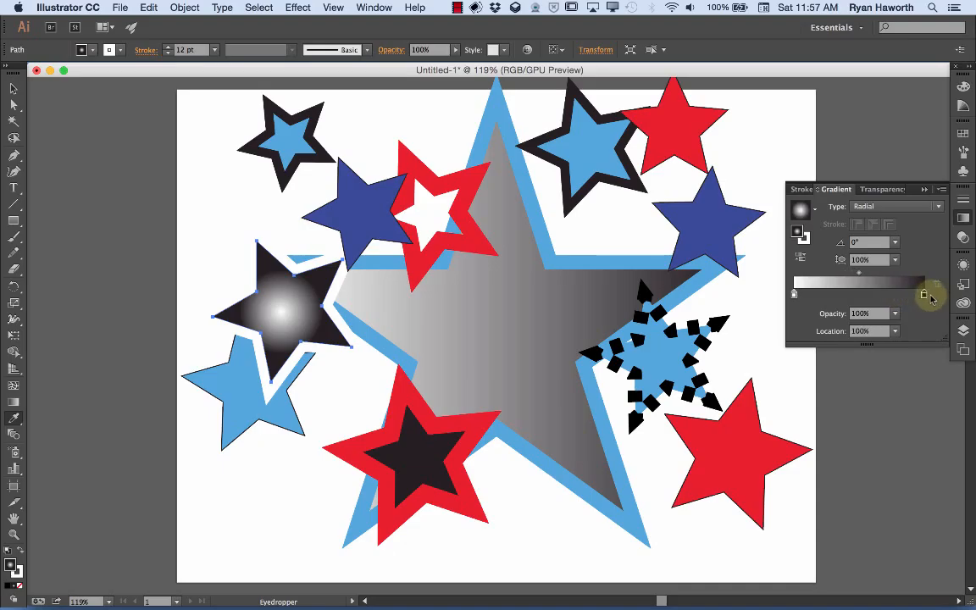
{"action": "left_click", "coordinate": [863, 331]}
{"action": "left_click", "coordinate": [895, 331]}
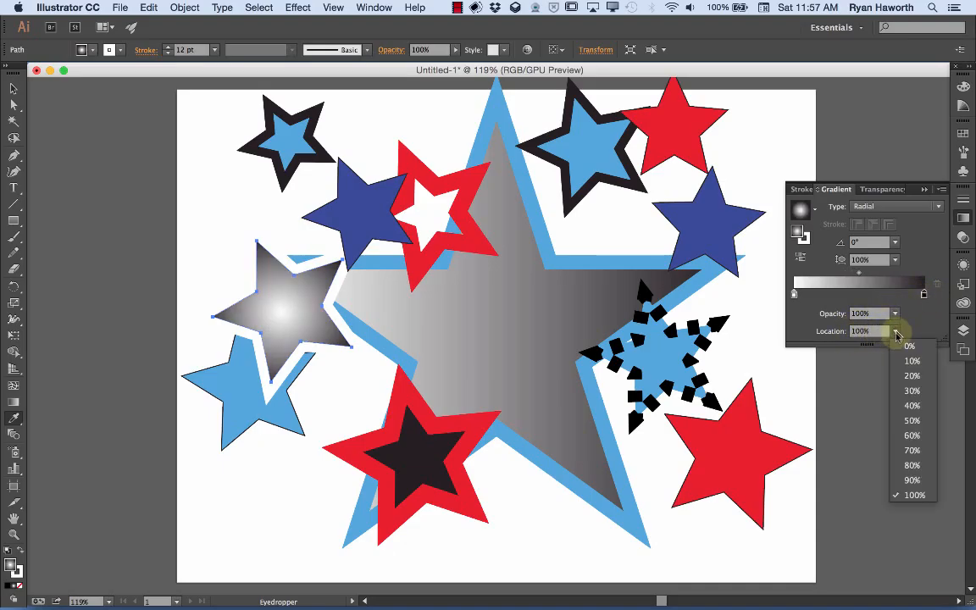
{"action": "left_click", "coordinate": [912, 420]}
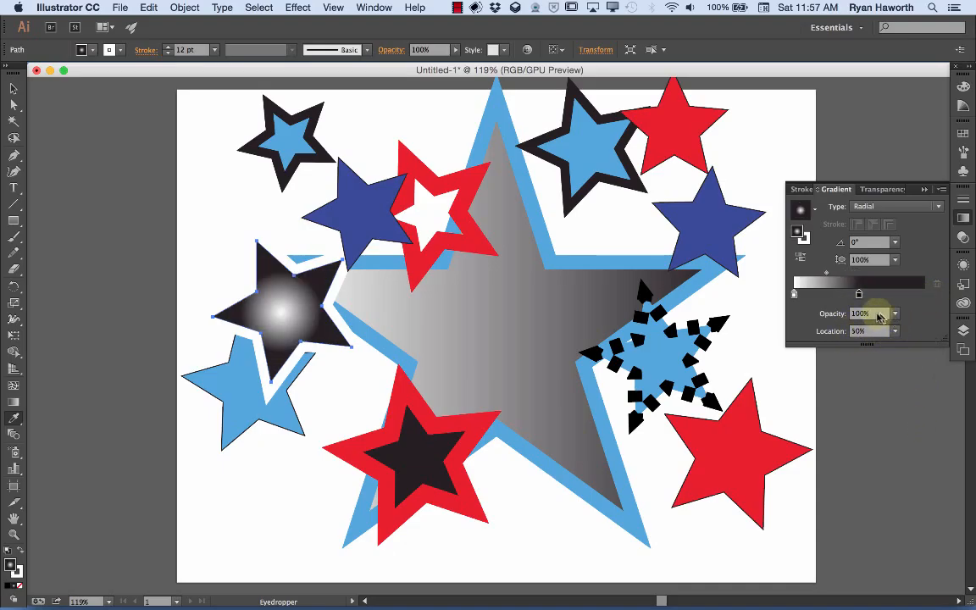
Try locations of 20% and 0% for the radial gradient's black colour stop, and set it to 100%
{"action": "left_click", "coordinate": [894, 331]}
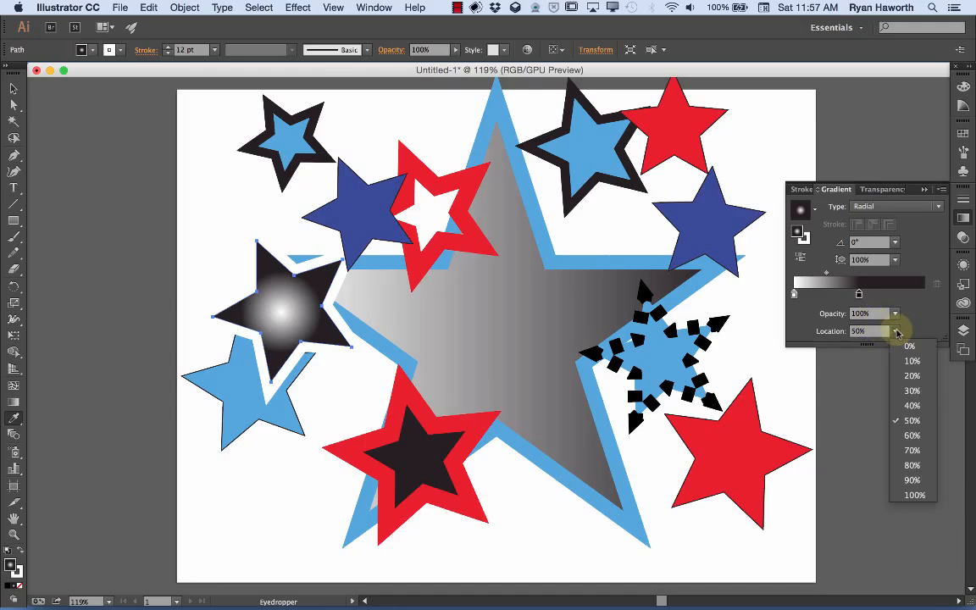
{"action": "left_click", "coordinate": [912, 375]}
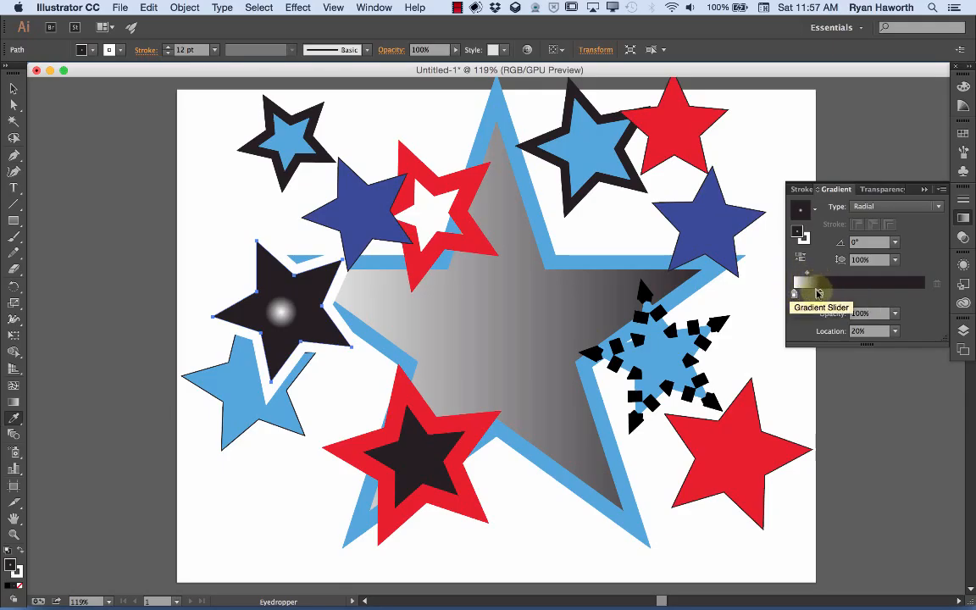
{"action": "left_click", "coordinate": [895, 330]}
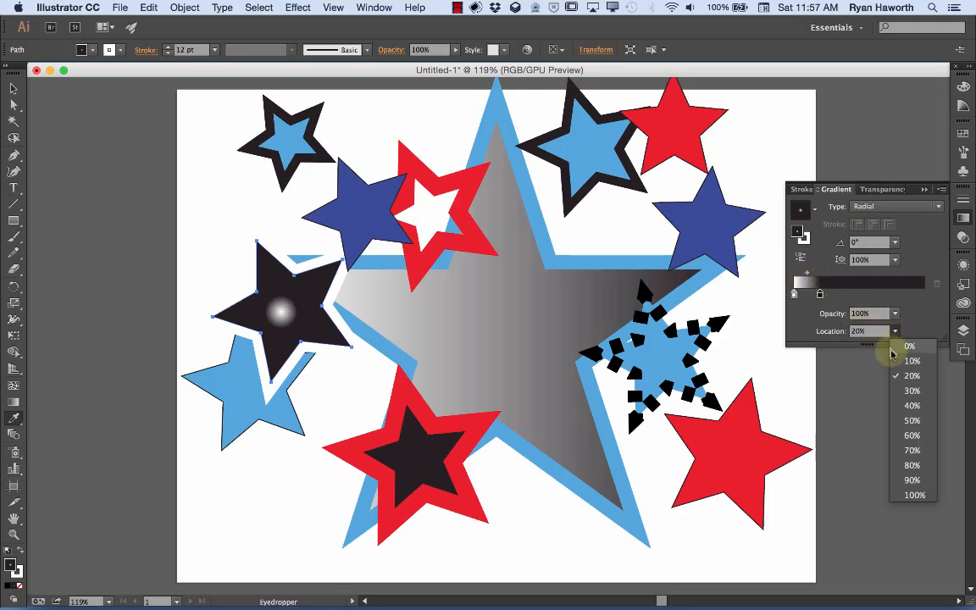
{"action": "left_click", "coordinate": [909, 348]}
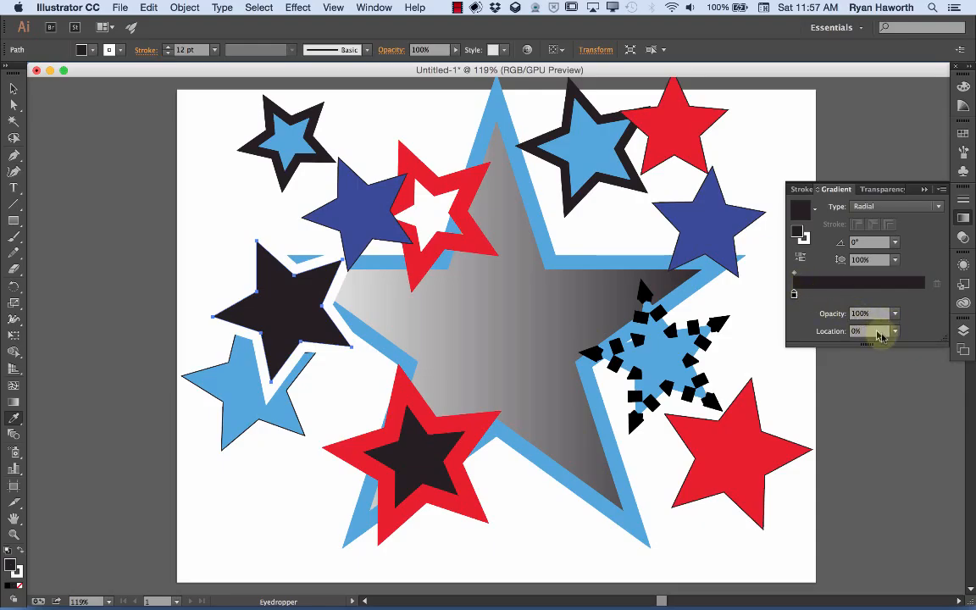
{"action": "left_click", "coordinate": [896, 332]}
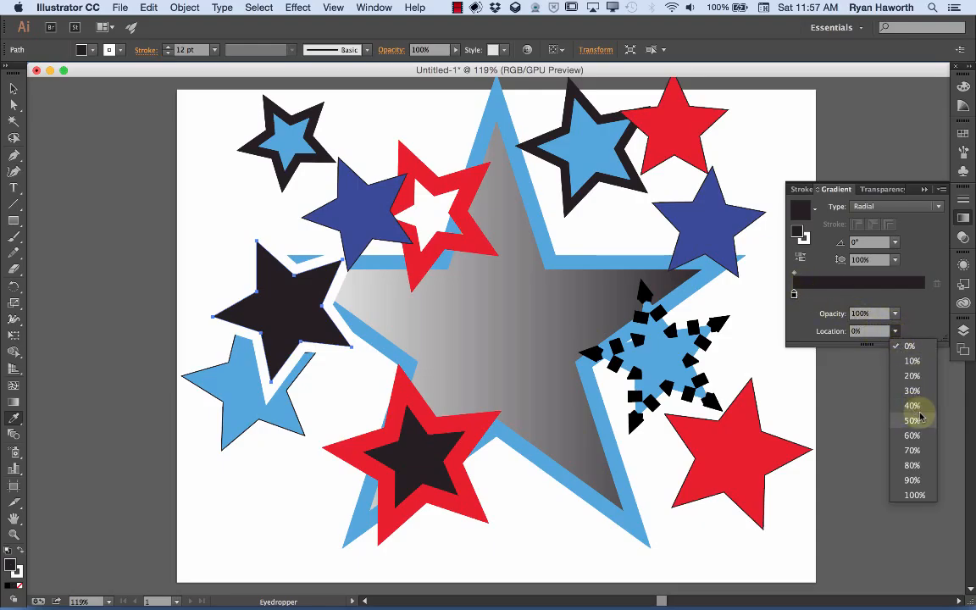
{"action": "left_click", "coordinate": [913, 495]}
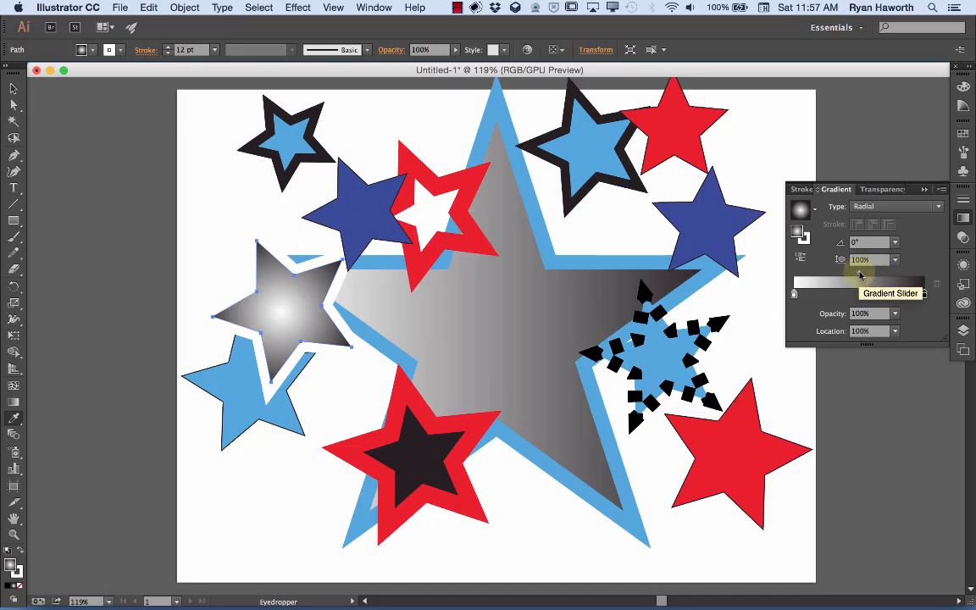
Try moving the radial gradient's midpoint to 14.89%, and return it to 50%
{"action": "left_click_drag", "start_coordinate": [858, 274], "coordinate": [811, 280]}
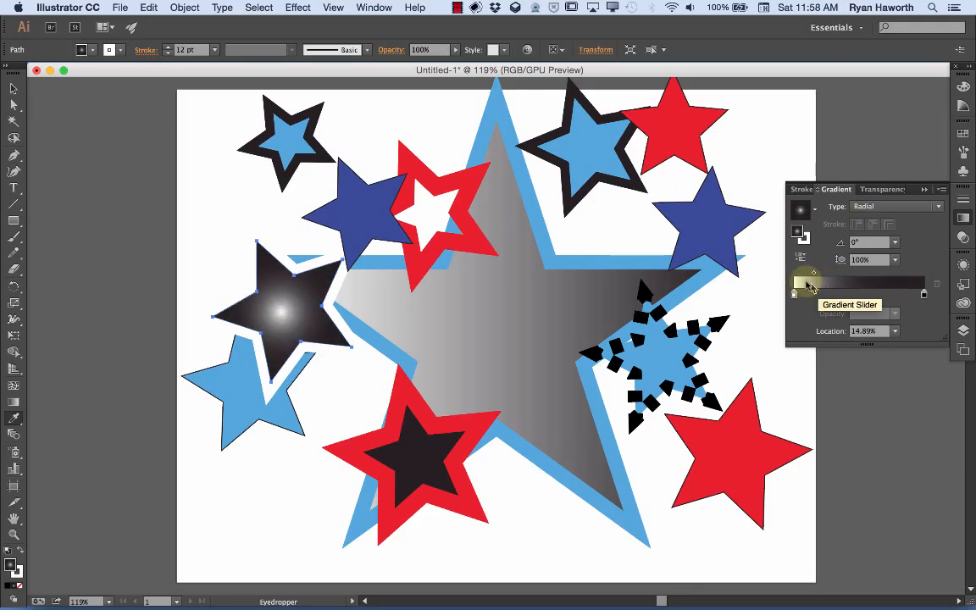
{"action": "left_click_drag", "start_coordinate": [814, 275], "coordinate": [868, 273]}
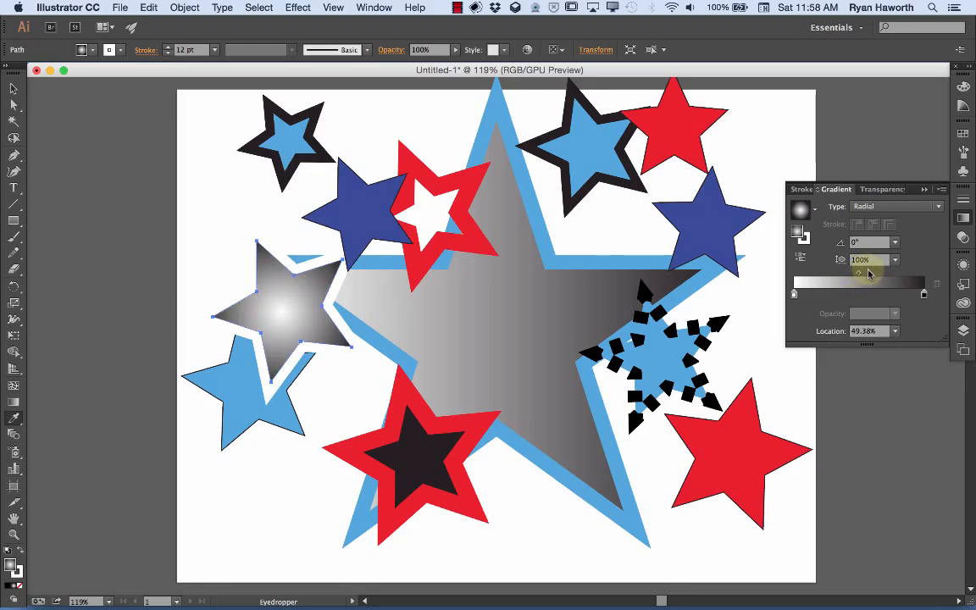
{"action": "left_click", "coordinate": [894, 330]}
{"action": "left_click", "coordinate": [911, 420]}
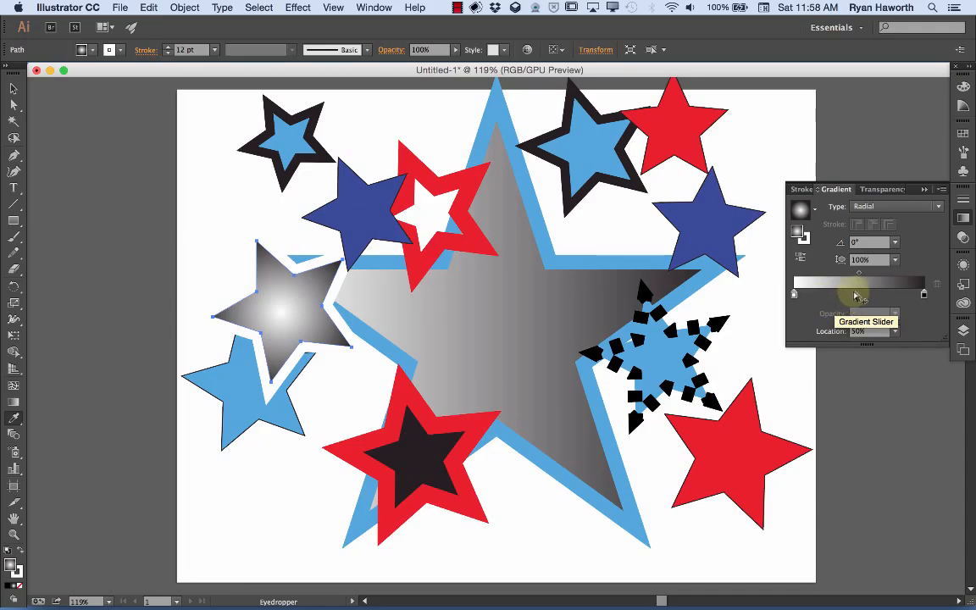
Try an extra colour stop at 59.85% with neighbouring midpoints at 38.41% and 46.8%, and delete that stop
{"action": "left_click", "coordinate": [795, 294]}
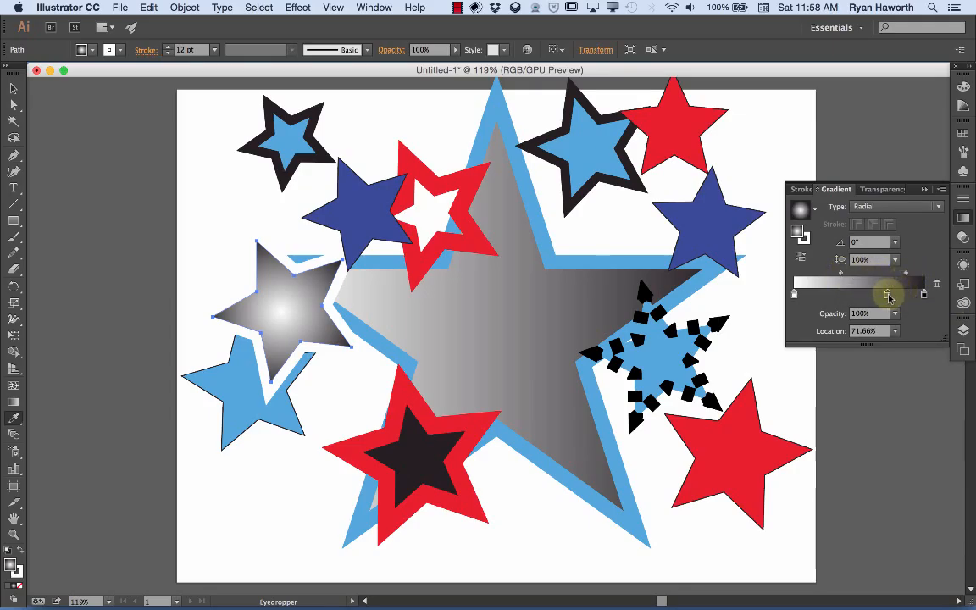
{"action": "left_click_drag", "start_coordinate": [887, 295], "coordinate": [823, 275]}
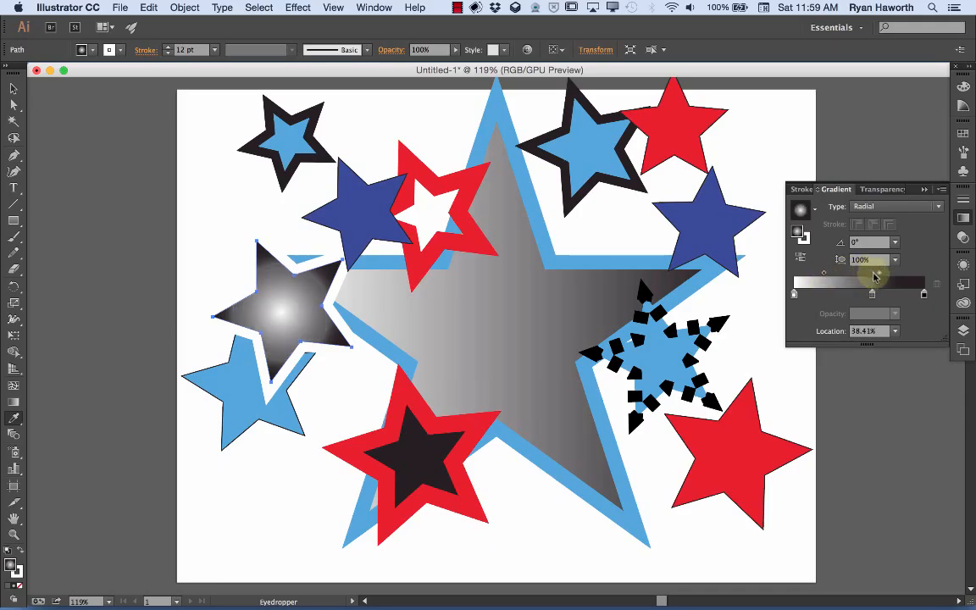
{"action": "left_click_drag", "start_coordinate": [895, 276], "coordinate": [897, 277]}
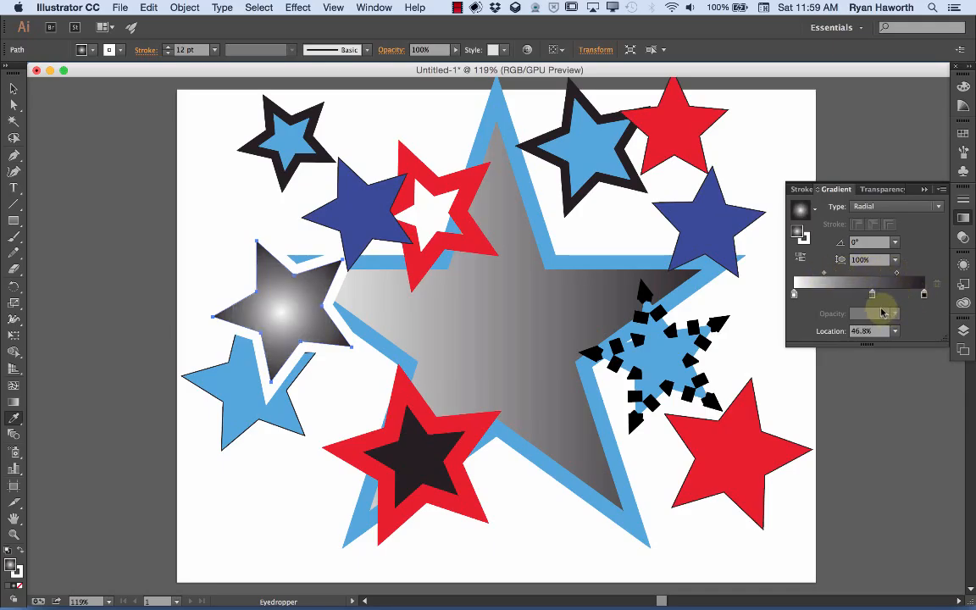
{"action": "left_click", "coordinate": [873, 294]}
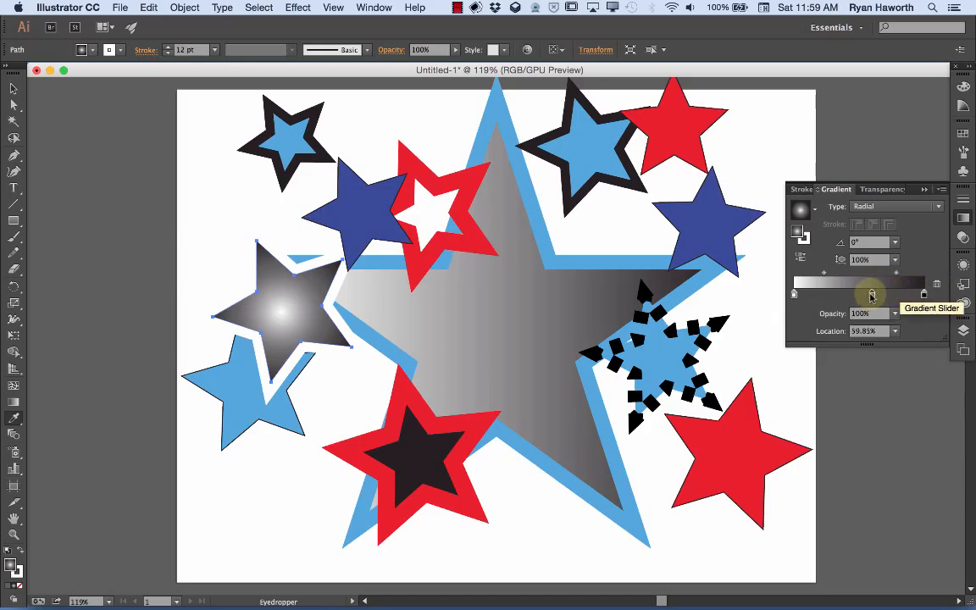
{"action": "left_click", "coordinate": [937, 283]}
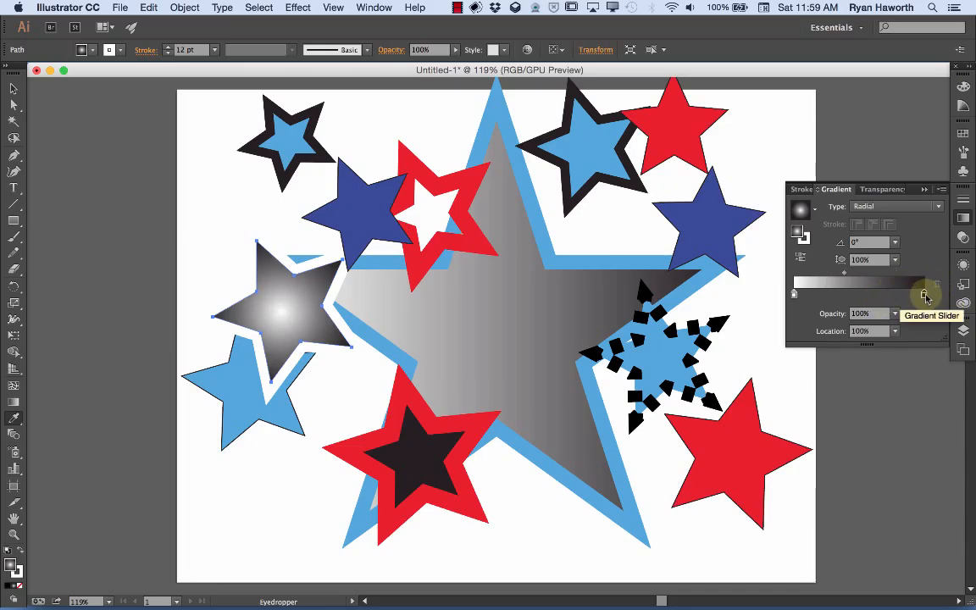
Add a colour stop at about 50% on the star's radial gradient and colour it blue (#0A00E9)
{"action": "left_click", "coordinate": [794, 294]}
{"action": "left_click_drag", "start_coordinate": [795, 295], "coordinate": [860, 302]}
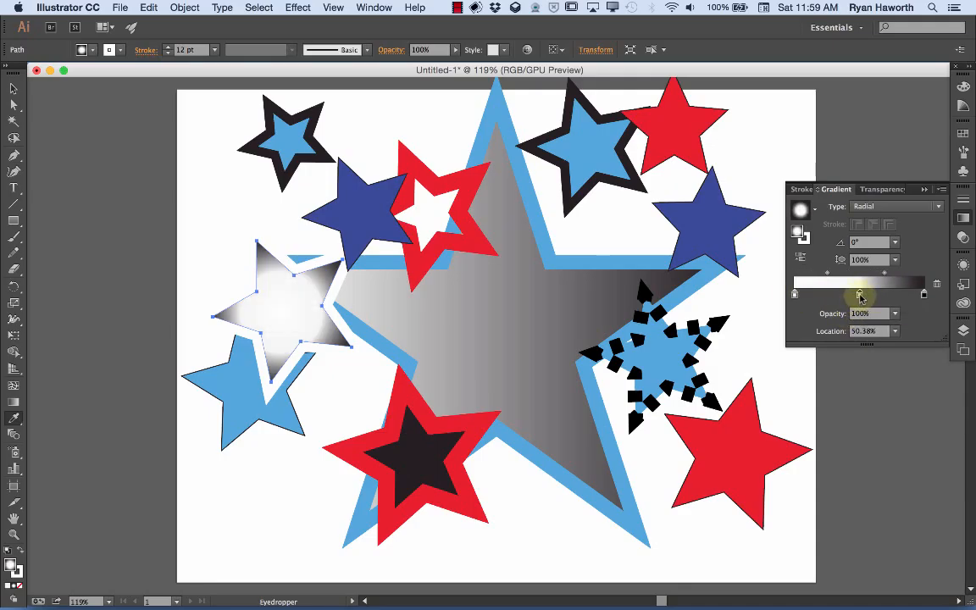
{"action": "double_click", "coordinate": [860, 295]}
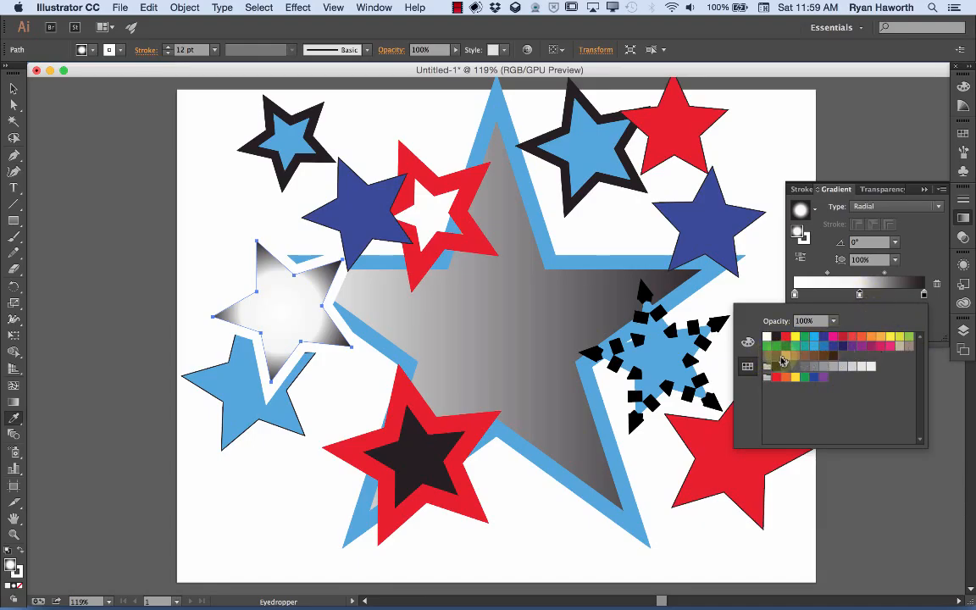
{"action": "left_click", "coordinate": [746, 342]}
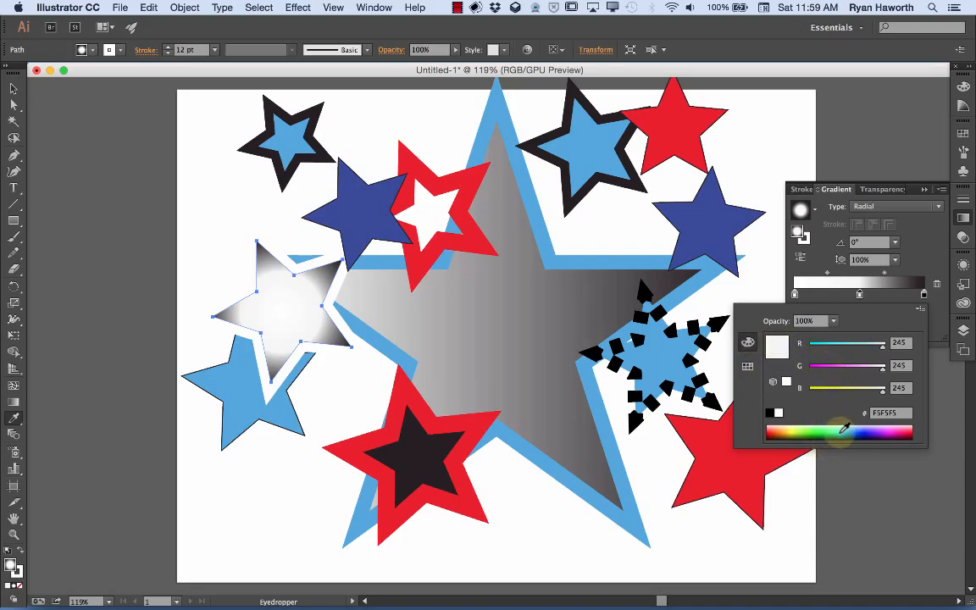
{"action": "left_click_drag", "start_coordinate": [842, 429], "coordinate": [869, 428]}
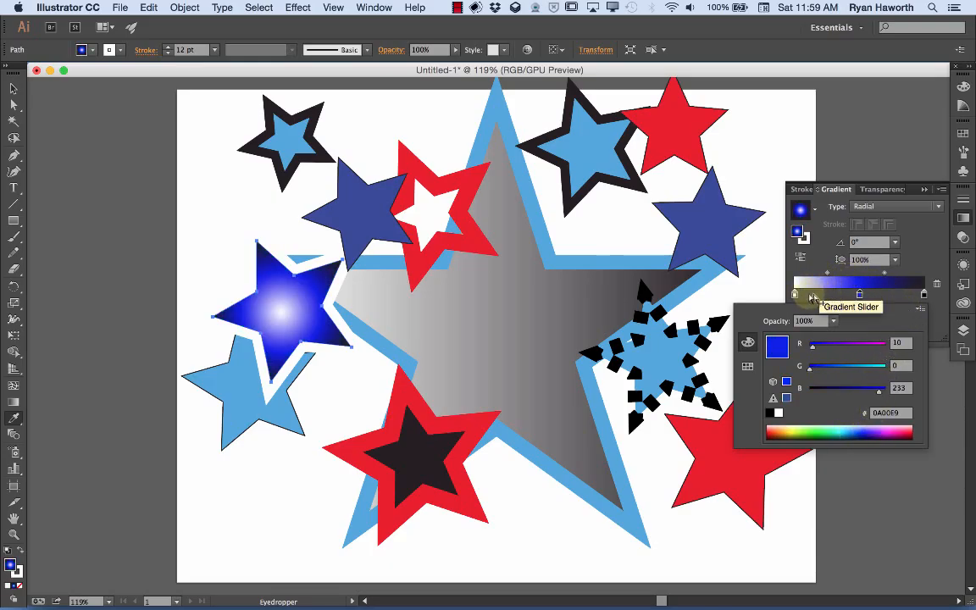
{"action": "key", "text": "Escape"}
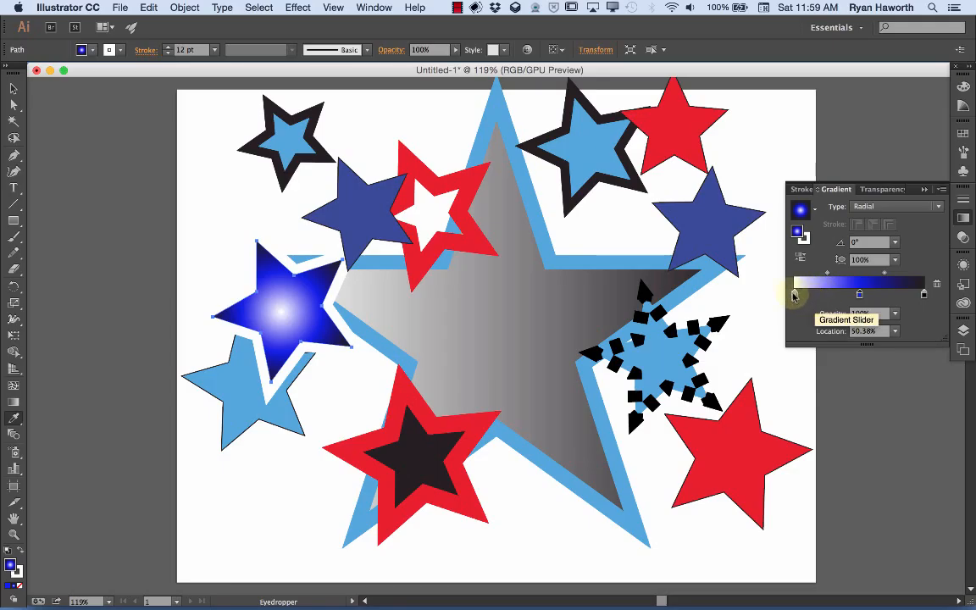
Move the blue colour stop closer to the white one, and add a pinkish-red stop (#FF184E) at about 73%
{"action": "left_click_drag", "start_coordinate": [859, 294], "coordinate": [826, 296]}
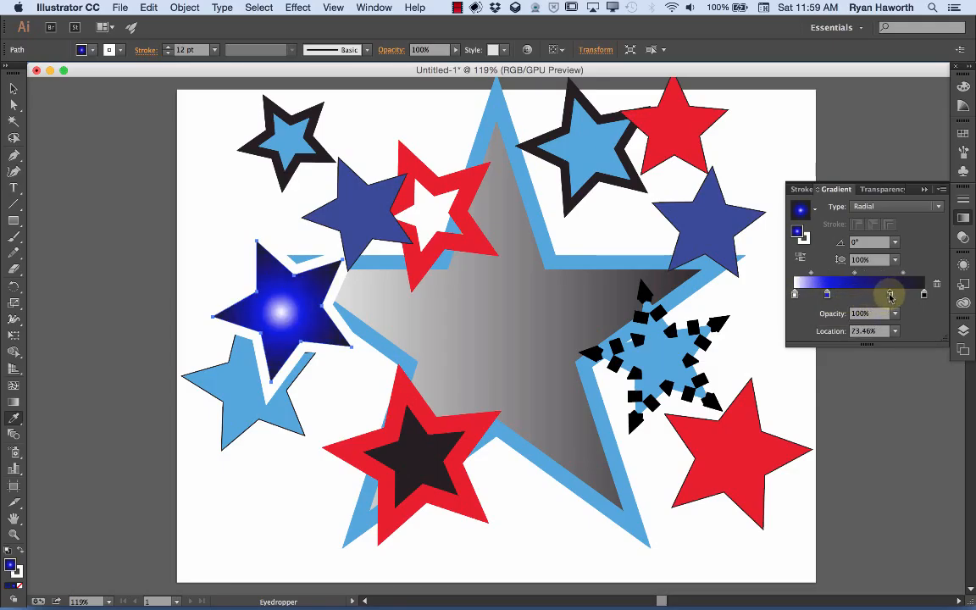
{"action": "double_click", "coordinate": [890, 295]}
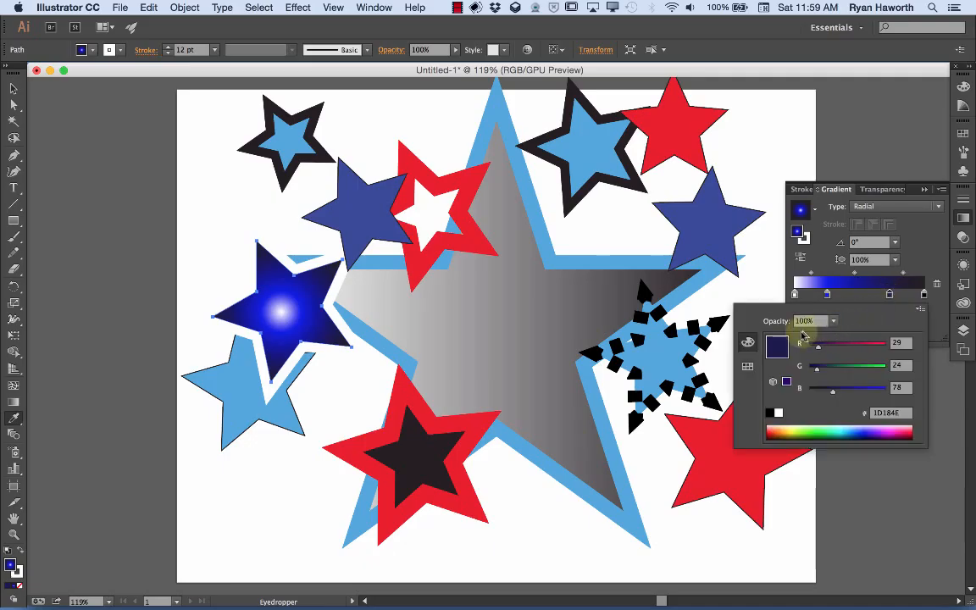
{"action": "left_click_drag", "start_coordinate": [847, 343], "coordinate": [898, 360]}
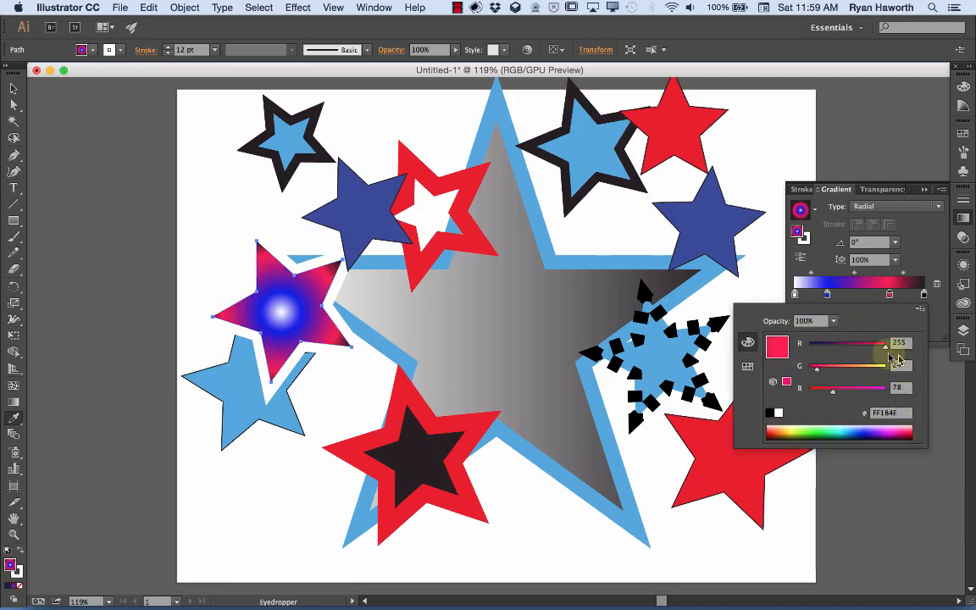
{"action": "left_click", "coordinate": [921, 292]}
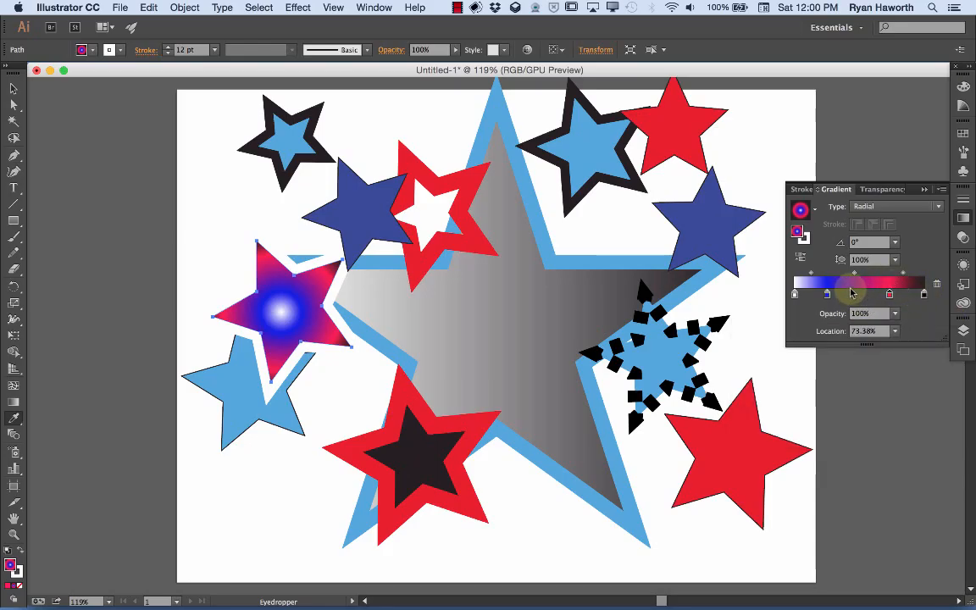
Add a colour stop at about 50%, between the blue and red ones, and colour it green (#00FF91)
{"action": "left_click_drag", "start_coordinate": [858, 294], "coordinate": [859, 306]}
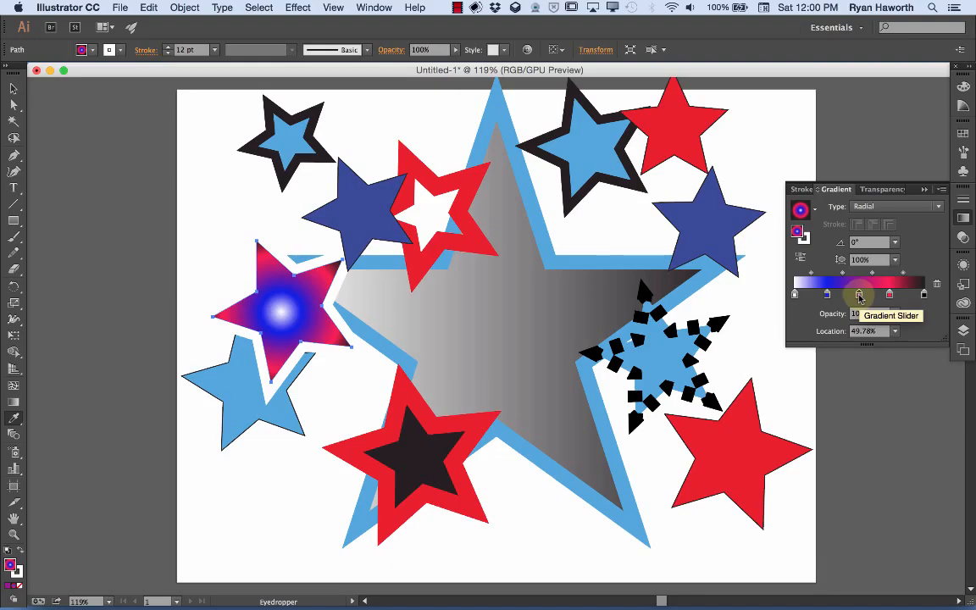
{"action": "double_click", "coordinate": [859, 294]}
{"action": "left_click_drag", "start_coordinate": [850, 366], "coordinate": [807, 344]}
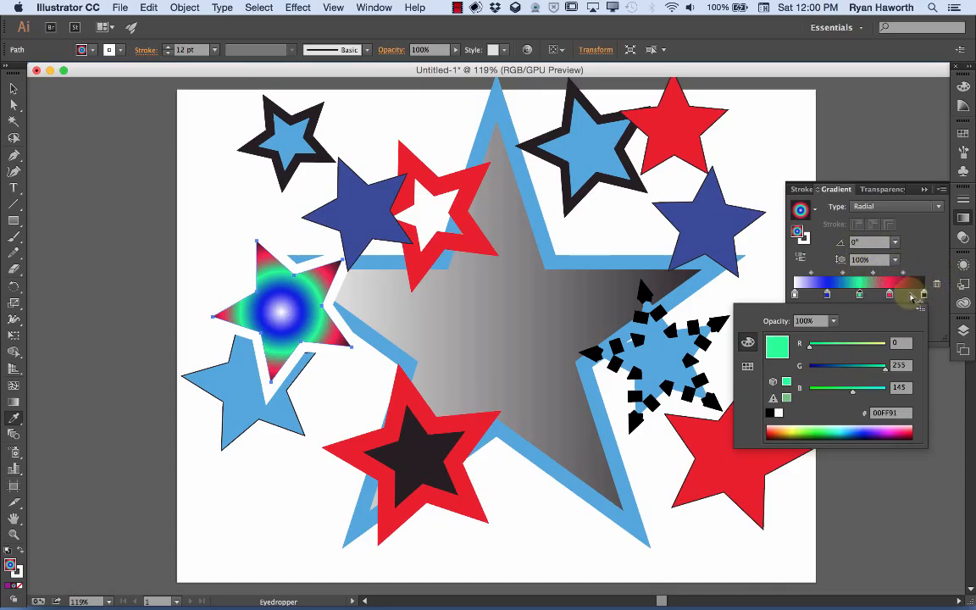
{"action": "left_click", "coordinate": [912, 297]}
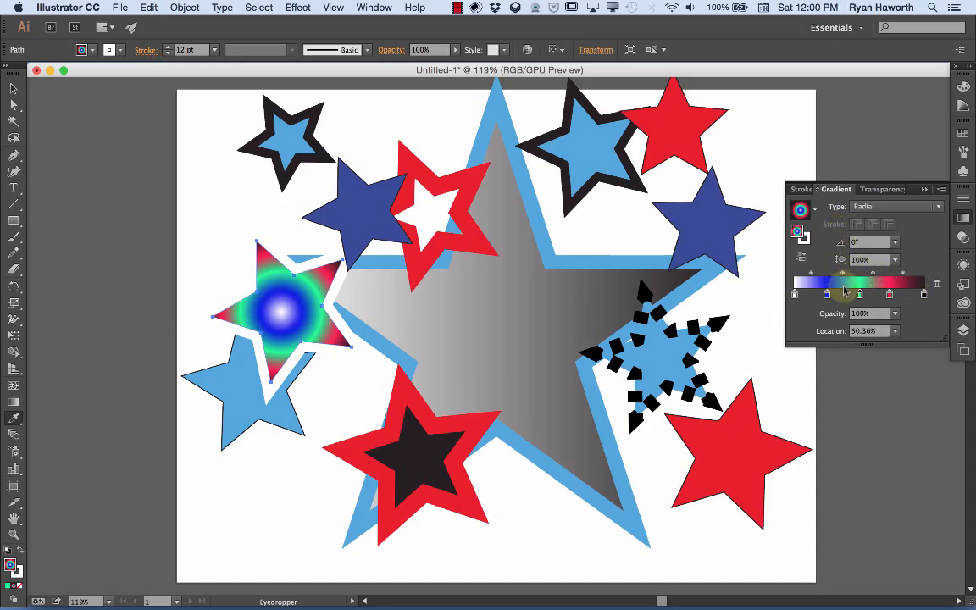
Shift the green colour stop to 40.72% and back to 49.36%, and change the star's gradient type to Linear
{"action": "left_click_drag", "start_coordinate": [859, 293], "coordinate": [846, 293]}
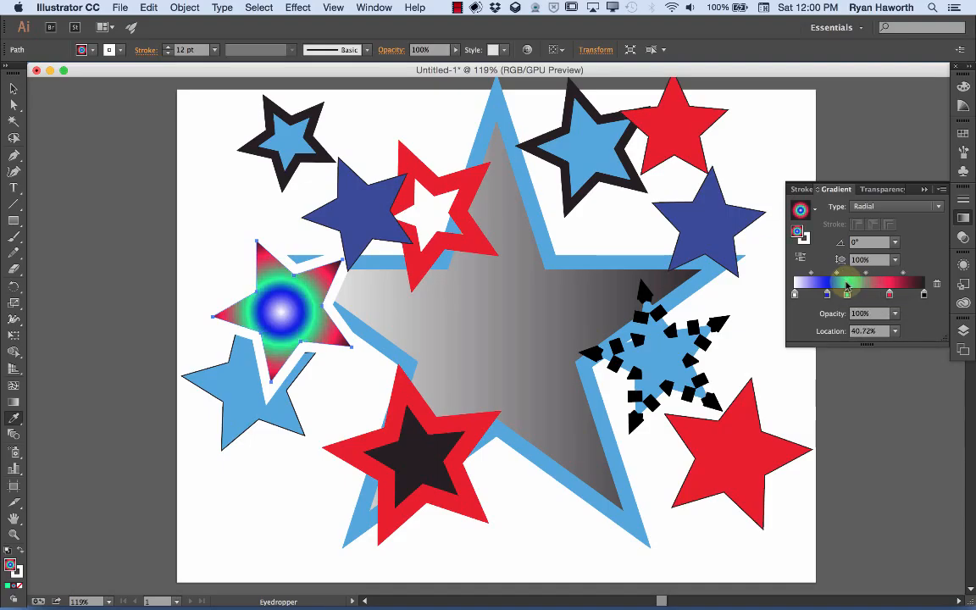
{"action": "double_click", "coordinate": [846, 293]}
{"action": "left_click", "coordinate": [847, 295]}
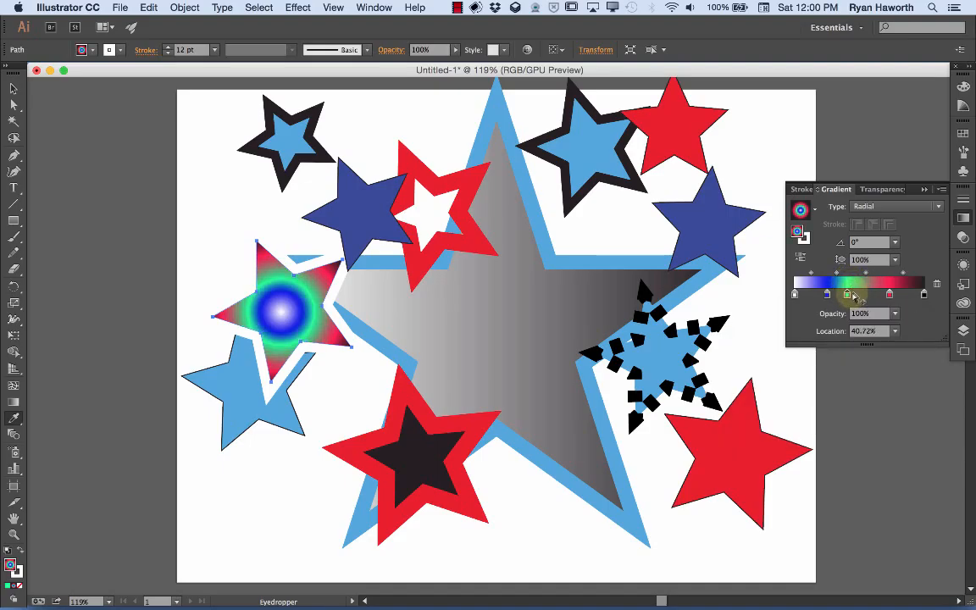
{"action": "left_click_drag", "start_coordinate": [848, 294], "coordinate": [857, 287]}
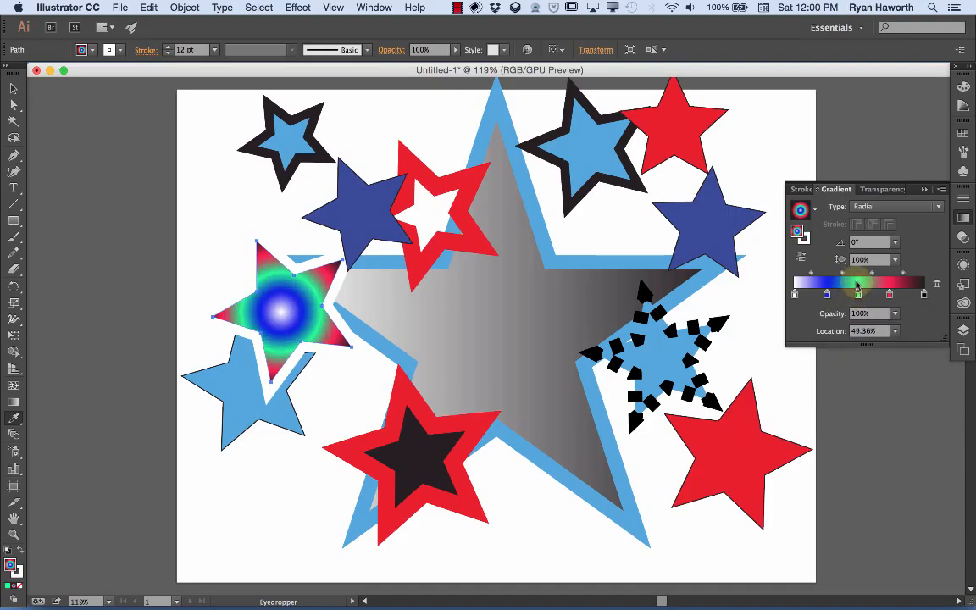
{"action": "left_click", "coordinate": [898, 209]}
{"action": "left_click", "coordinate": [894, 223]}
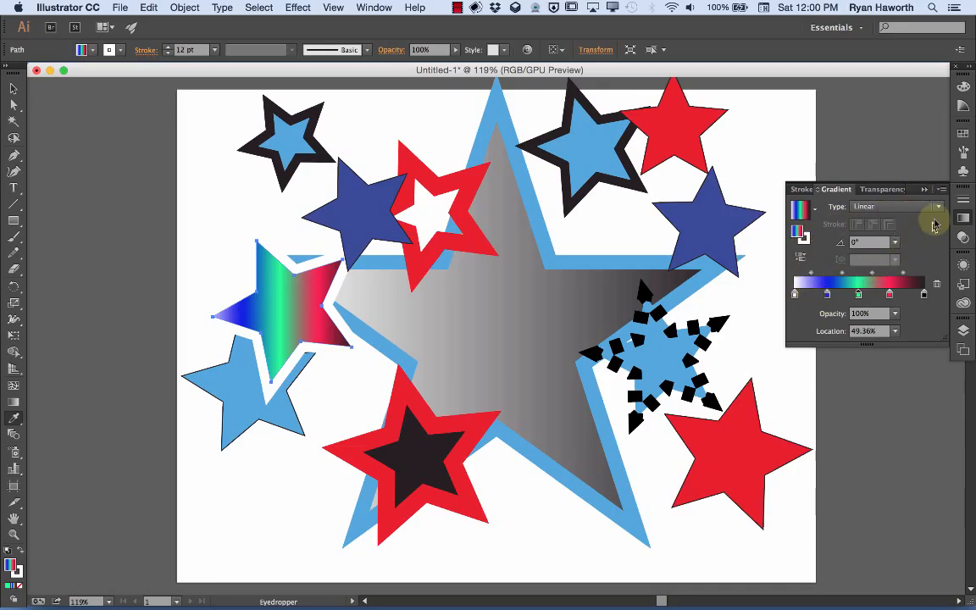
Save the star's multicolour linear gradient as a new swatch named RGB-Gradient
{"action": "left_click", "coordinate": [963, 134]}
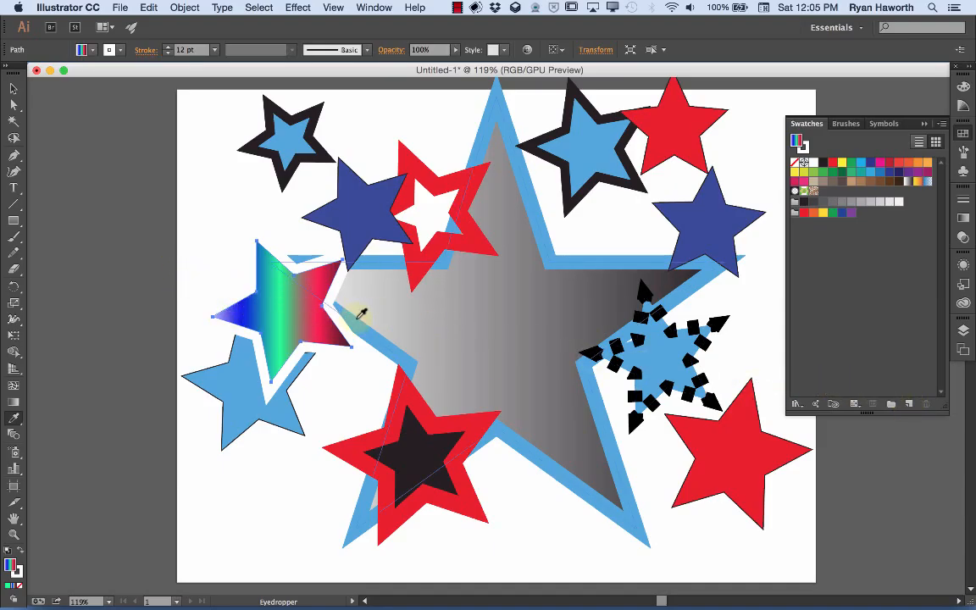
{"action": "left_click", "coordinate": [526, 296]}
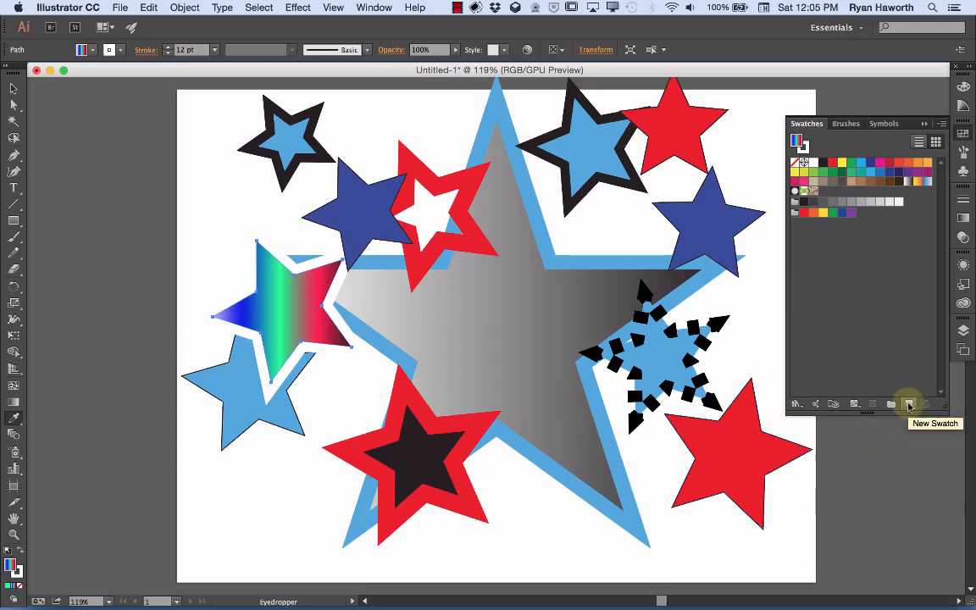
{"action": "left_click", "coordinate": [910, 405]}
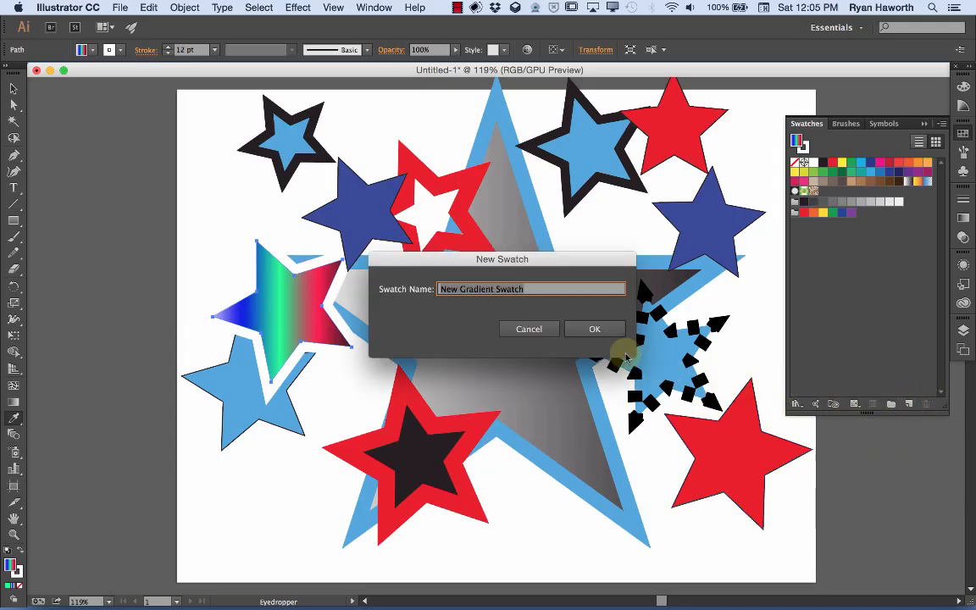
{"action": "type", "text": "RGB-Gradient"}
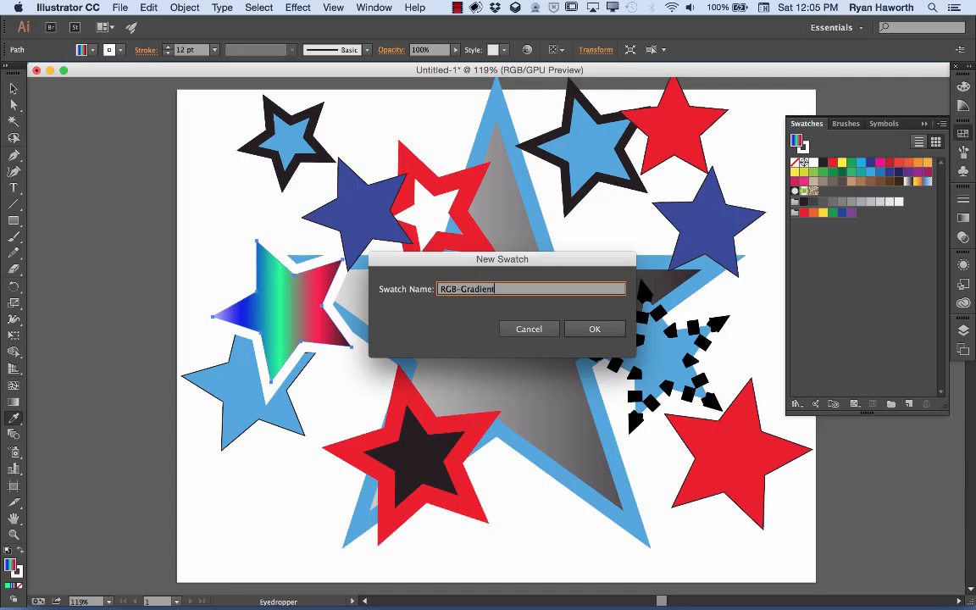
{"action": "key", "text": "Return"}
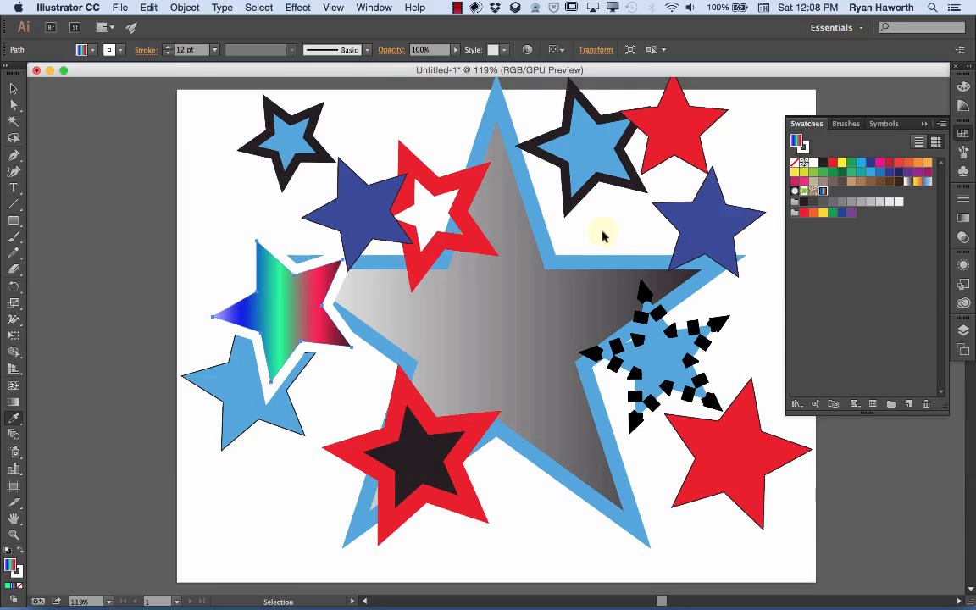
Select the light-blue star with the thick black outline near the artboard's top and make its fill active among the swatches
{"action": "left_click", "coordinate": [603, 227]}
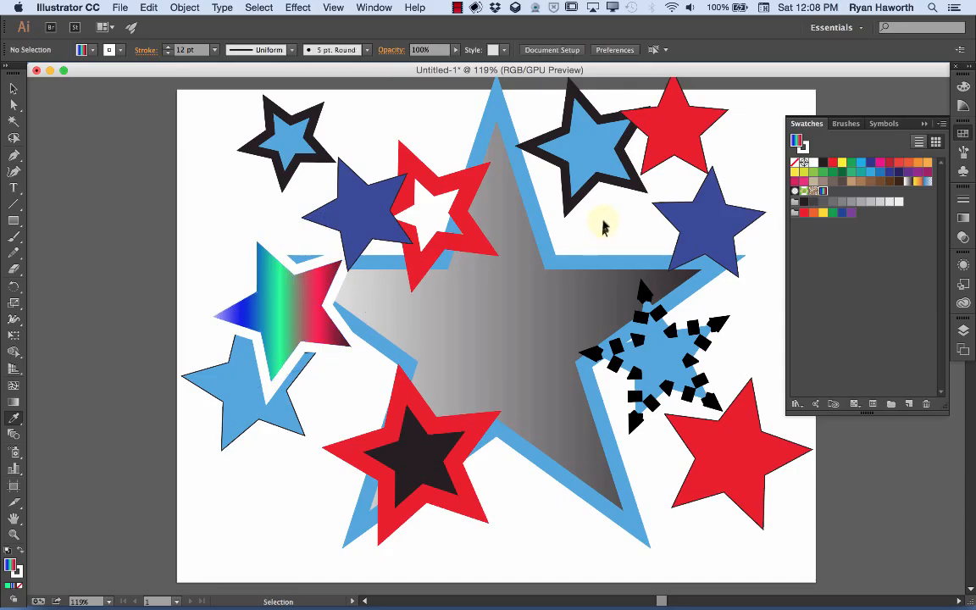
{"action": "left_click", "coordinate": [583, 154]}
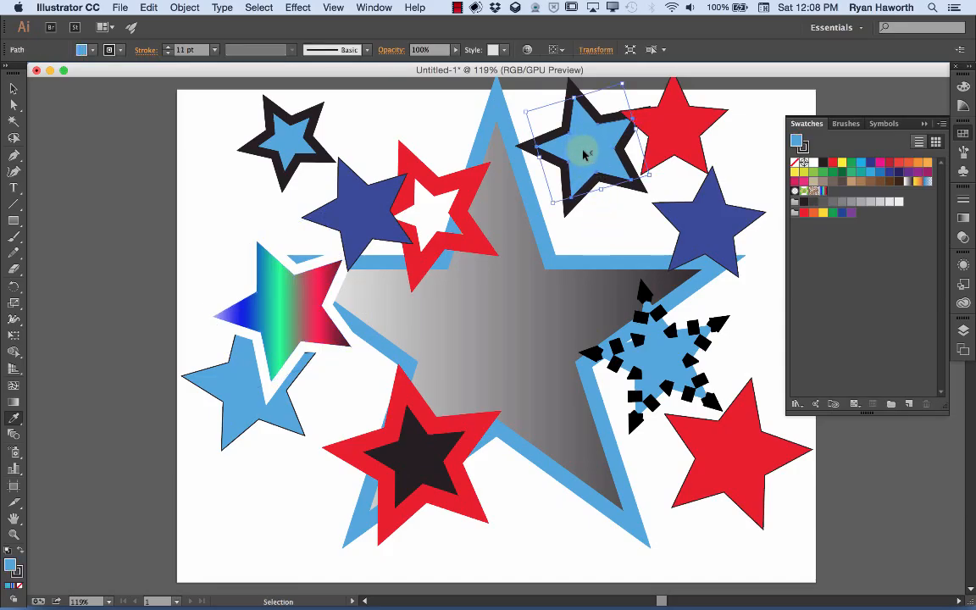
{"action": "key", "text": "i"}
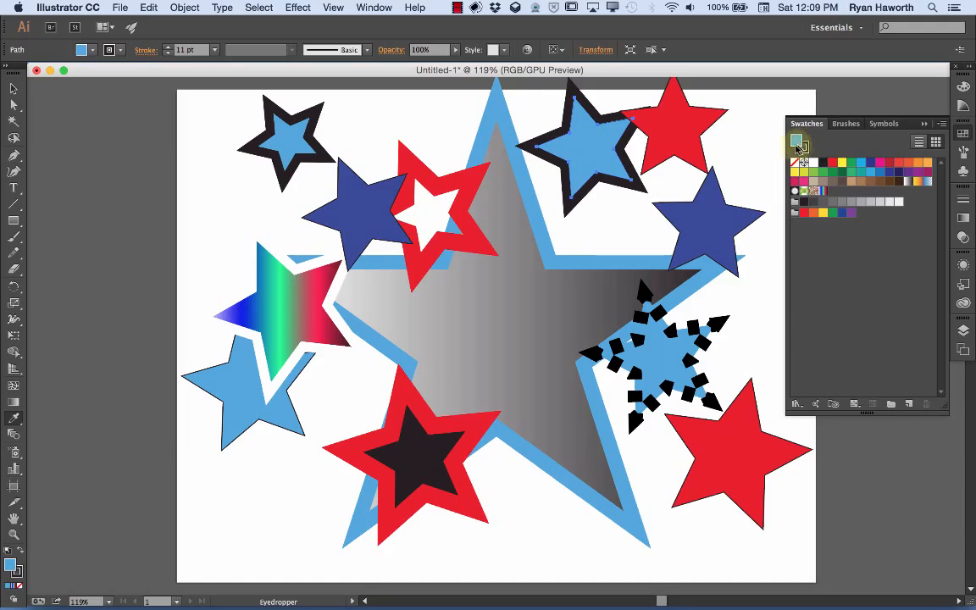
{"action": "left_click", "coordinate": [18, 575]}
{"action": "left_click", "coordinate": [11, 563]}
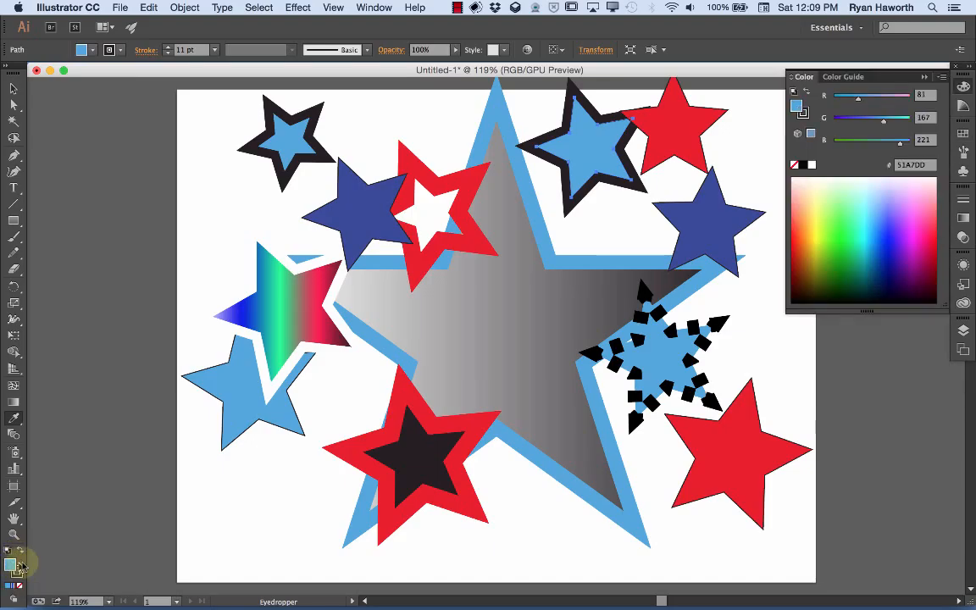
{"action": "left_click", "coordinate": [963, 134]}
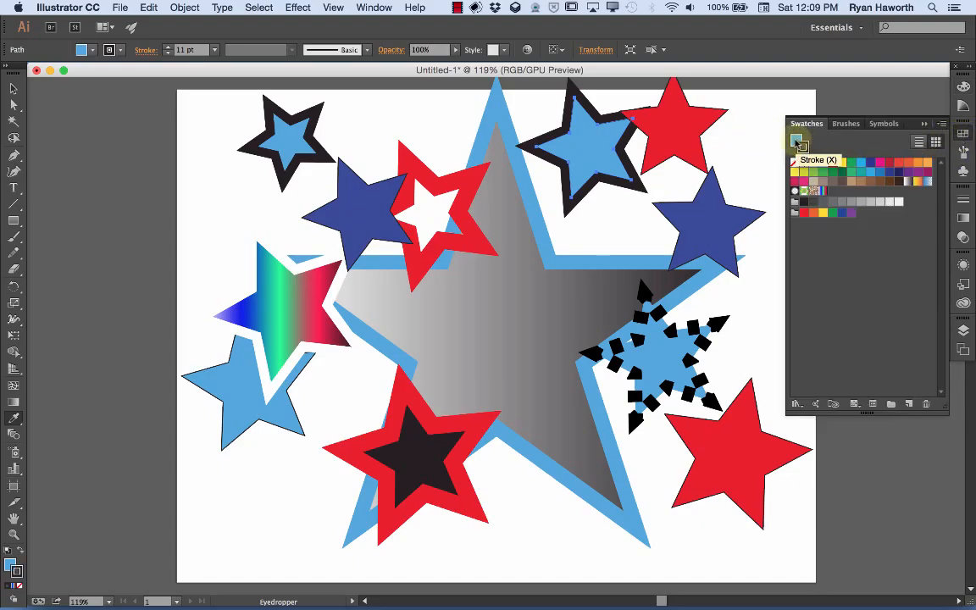
{"action": "left_click", "coordinate": [800, 144]}
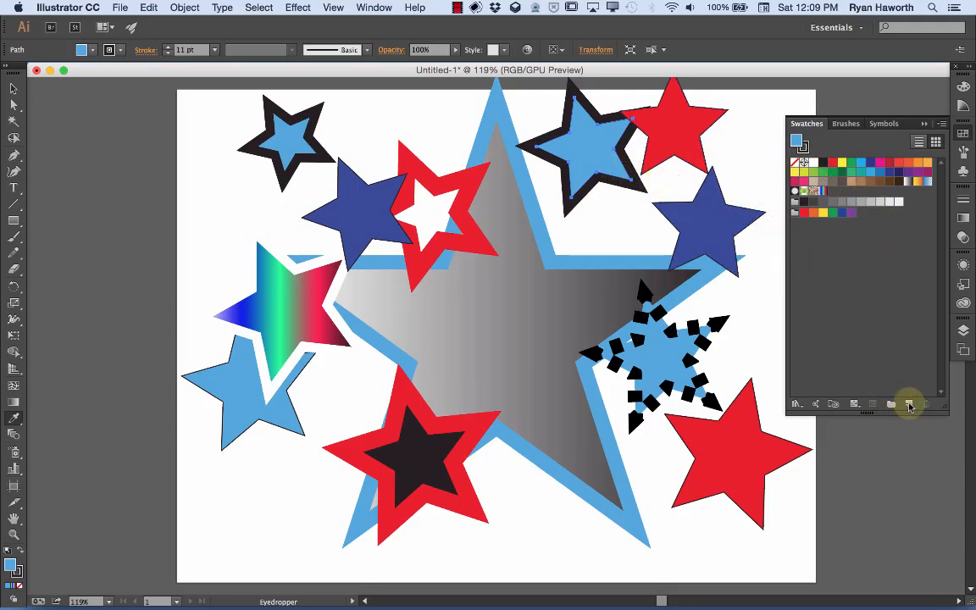
Save the star's blue fill as a new global process-colour swatch in RGB mode named My Cool Blue
{"action": "left_click", "coordinate": [909, 406]}
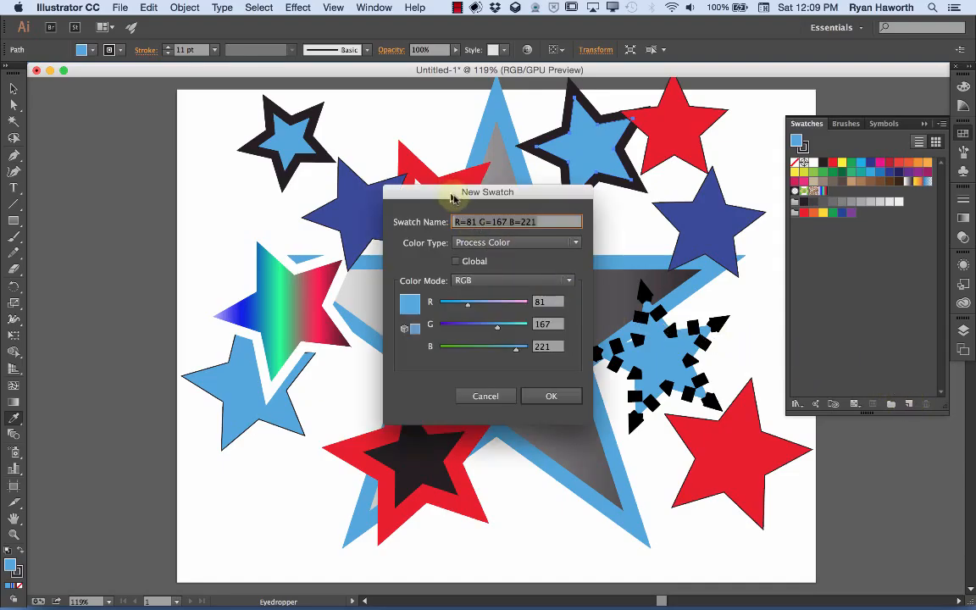
{"action": "left_click", "coordinate": [503, 244]}
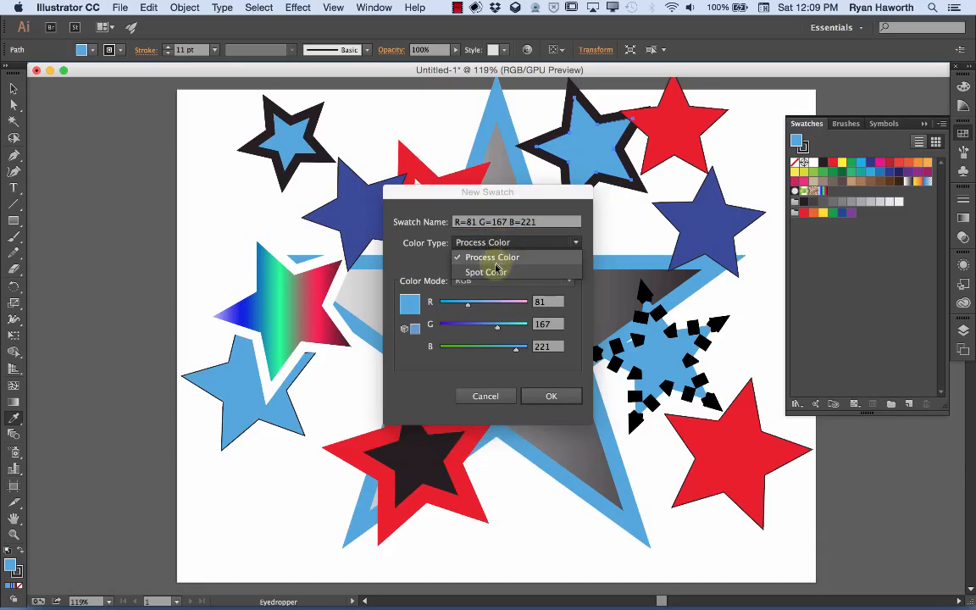
{"action": "left_click", "coordinate": [496, 244]}
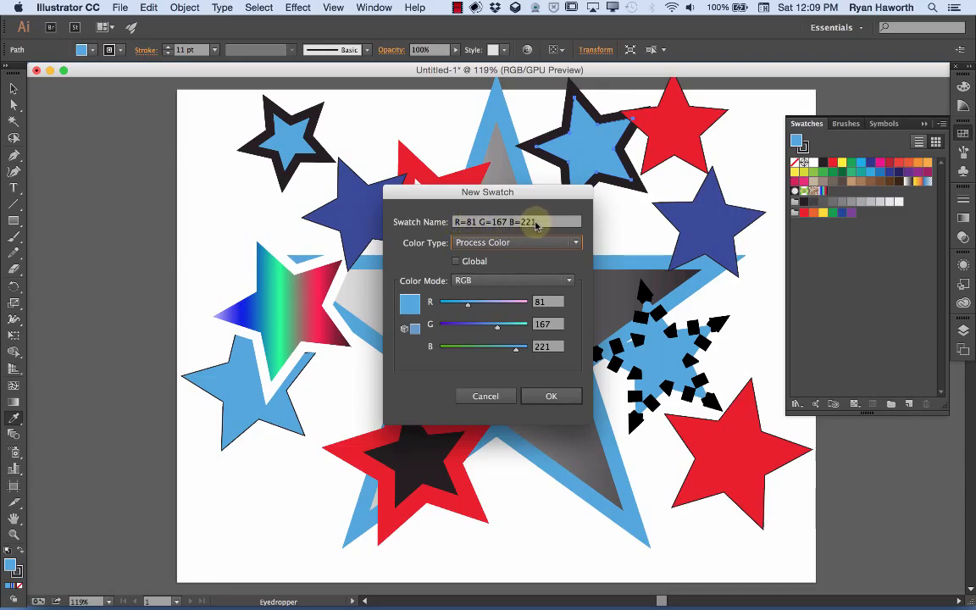
{"action": "left_click_drag", "start_coordinate": [549, 222], "coordinate": [452, 225]}
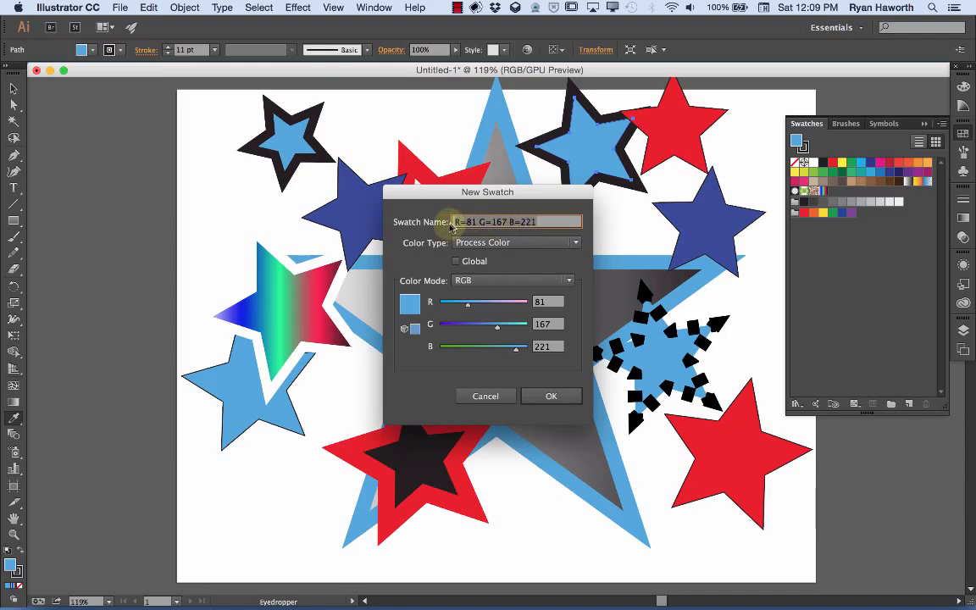
{"action": "type", "text": "My Cool Blue"}
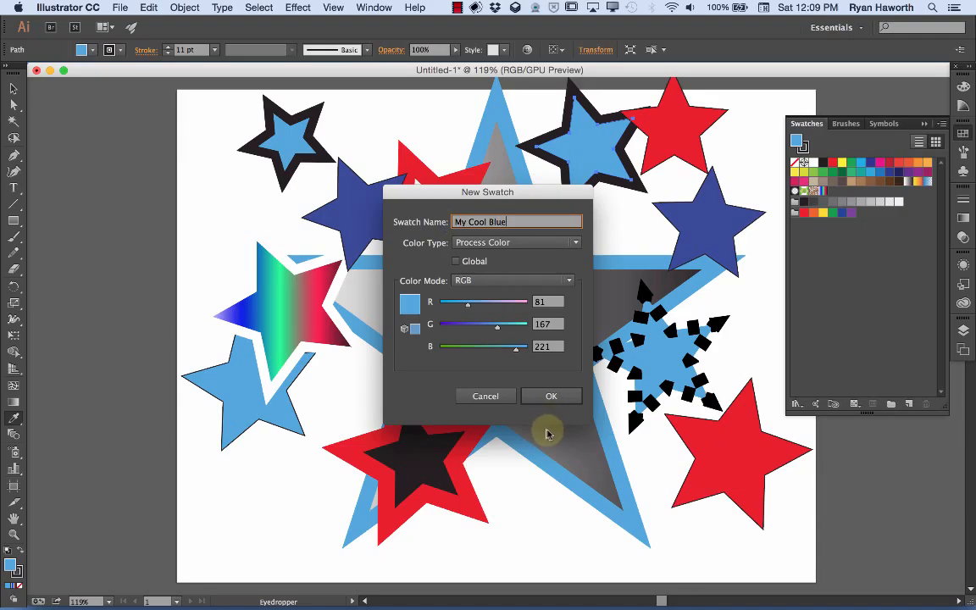
{"action": "left_click", "coordinate": [488, 280]}
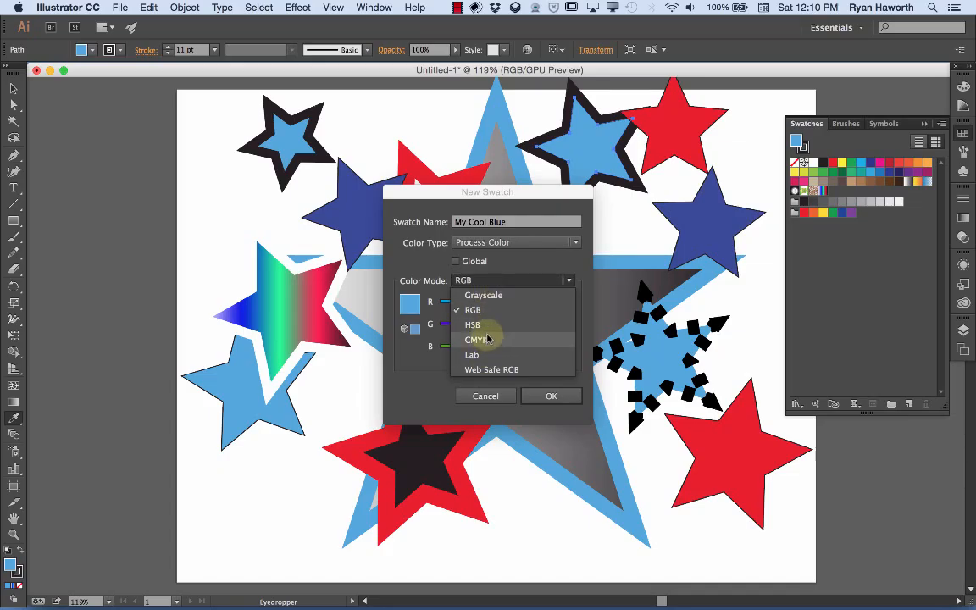
{"action": "left_click", "coordinate": [523, 272]}
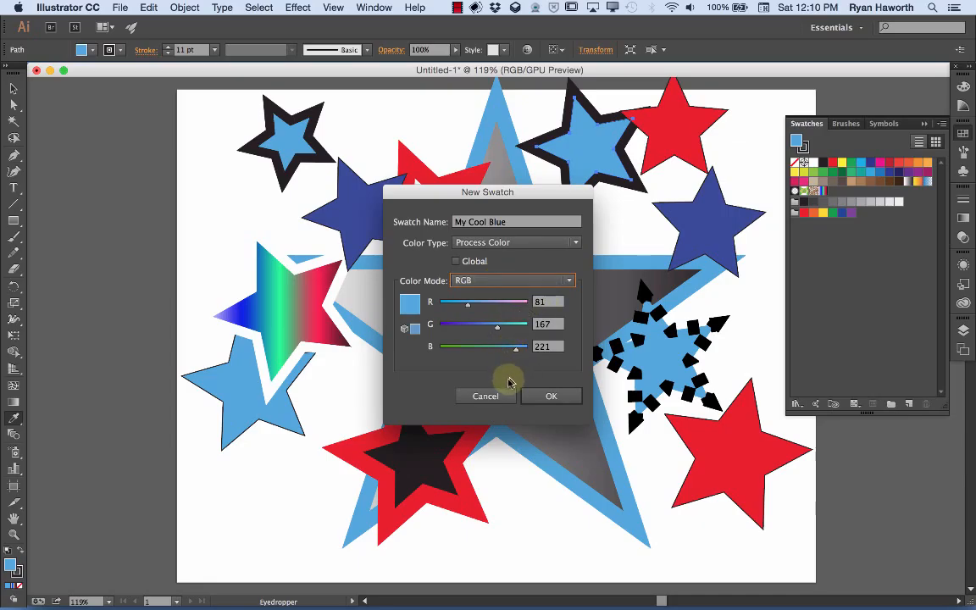
{"action": "left_click", "coordinate": [457, 262]}
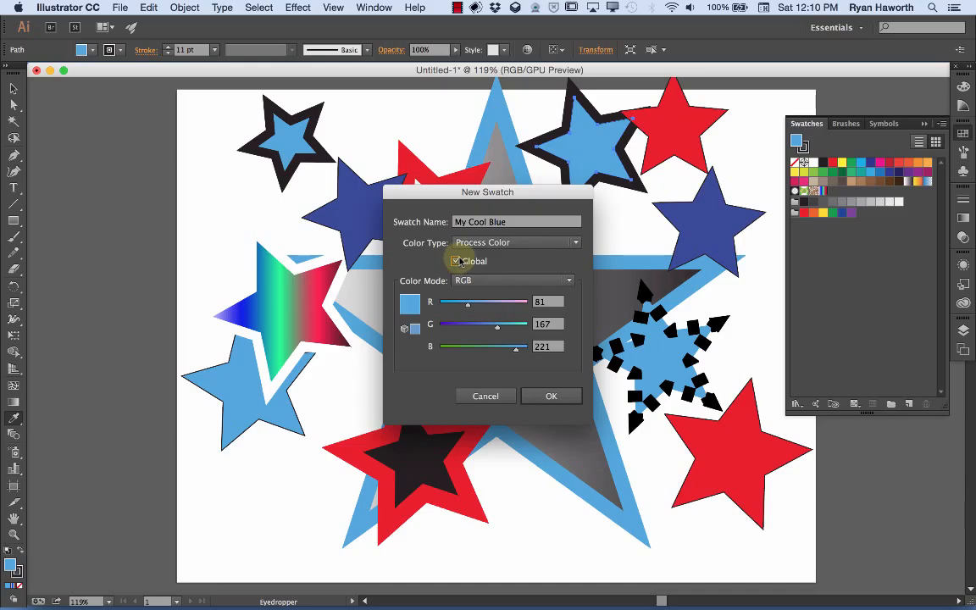
{"action": "left_click", "coordinate": [542, 396]}
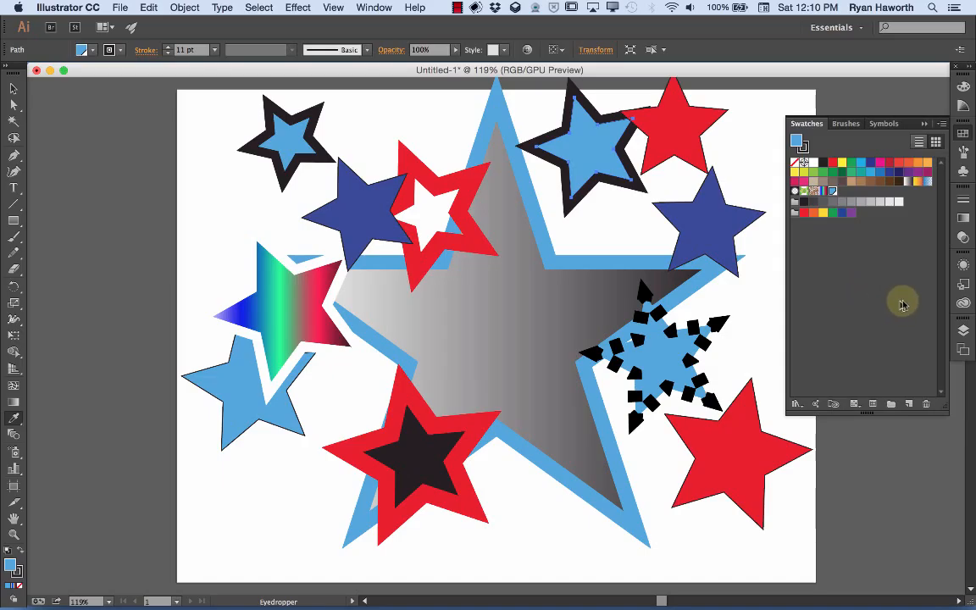
Add the selected star's blue fill colour to the My Stuff library
{"action": "left_click", "coordinate": [963, 304]}
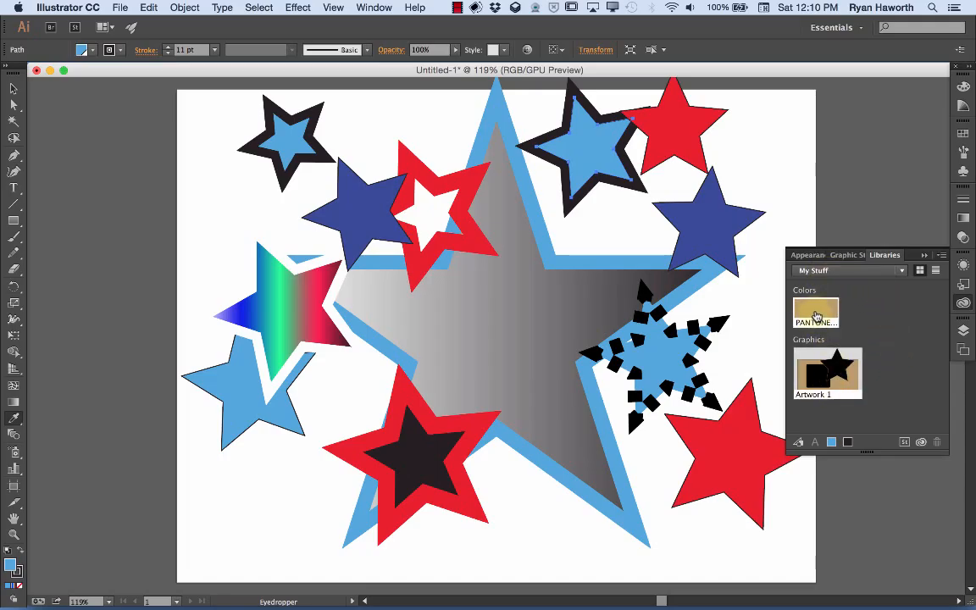
{"action": "mouse_move", "coordinate": [818, 315]}
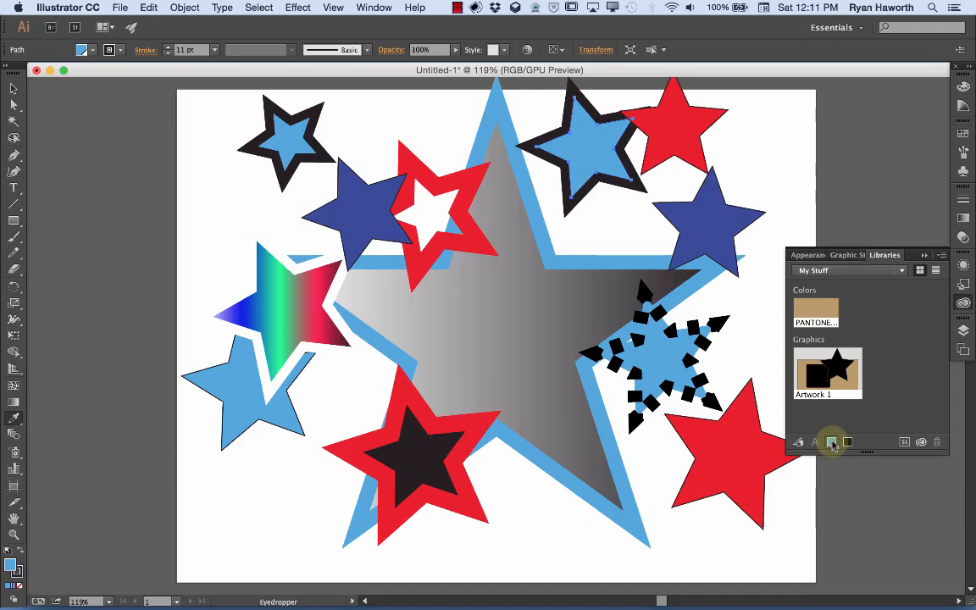
{"action": "left_click", "coordinate": [832, 443]}
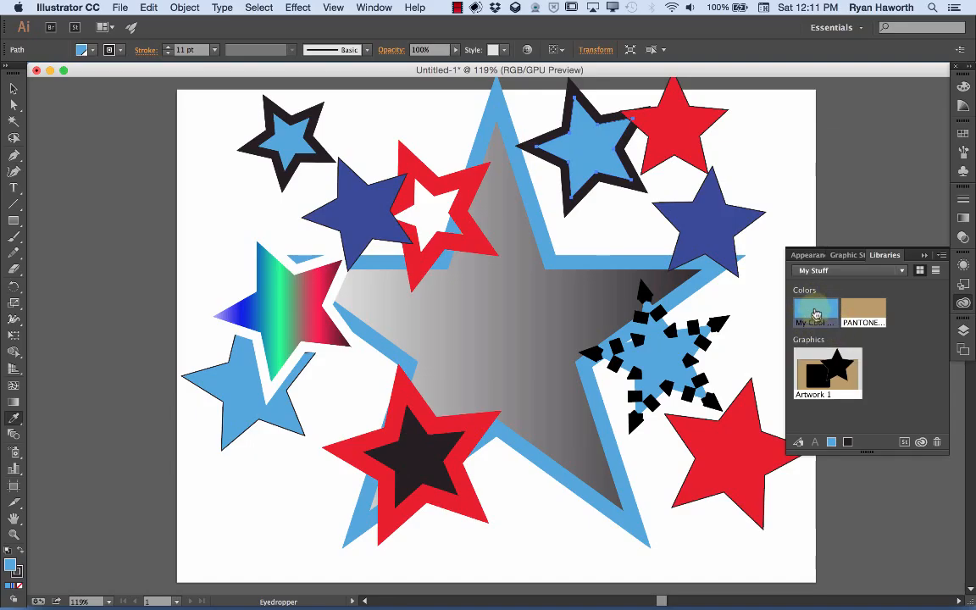
{"action": "left_click", "coordinate": [813, 327]}
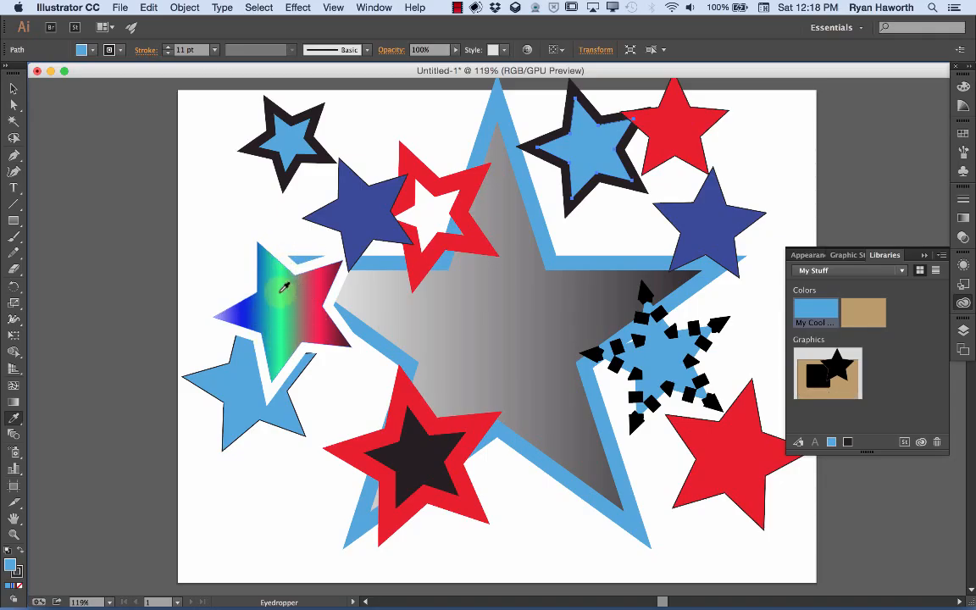
Select the multicolour gradient star and review its gradient settings and the options of the RGB-Gradient swatch
{"action": "key", "text": "v"}
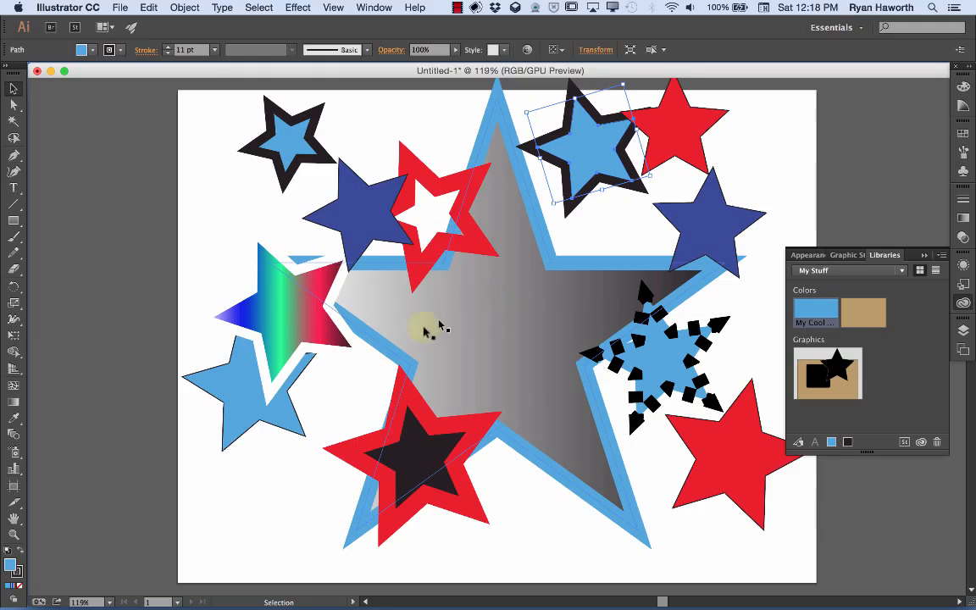
{"action": "left_click", "coordinate": [286, 313]}
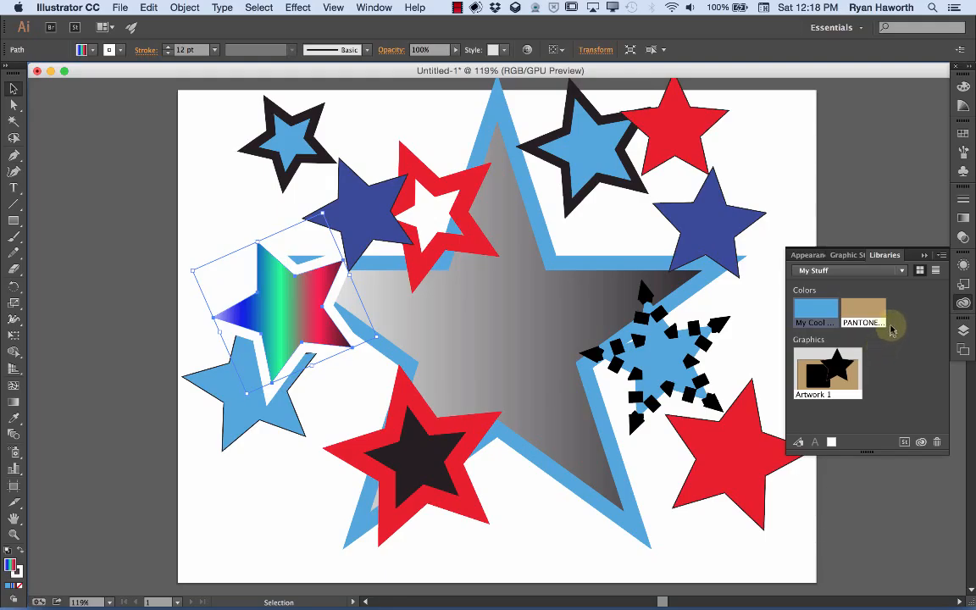
{"action": "left_click", "coordinate": [962, 219]}
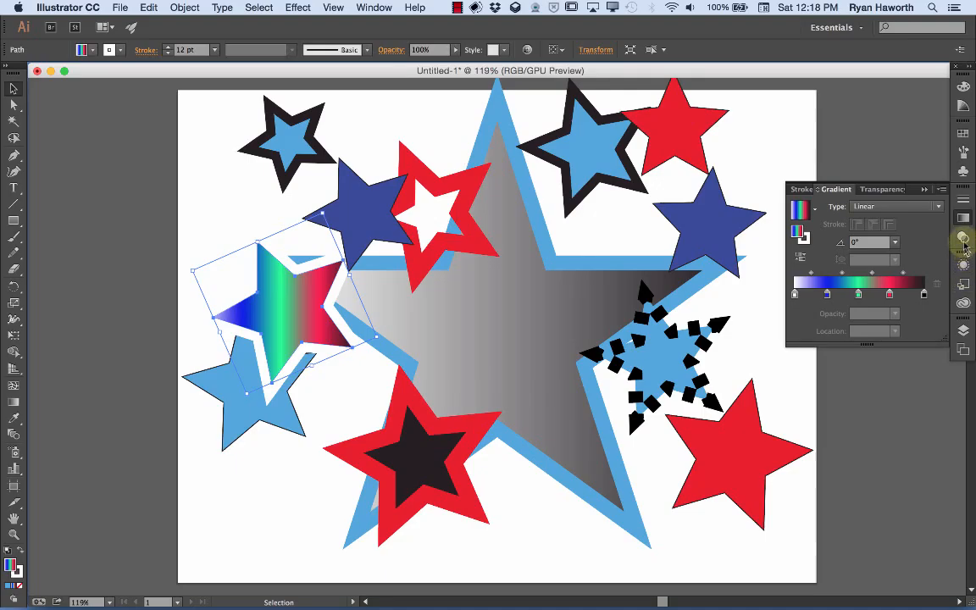
{"action": "left_click", "coordinate": [963, 302]}
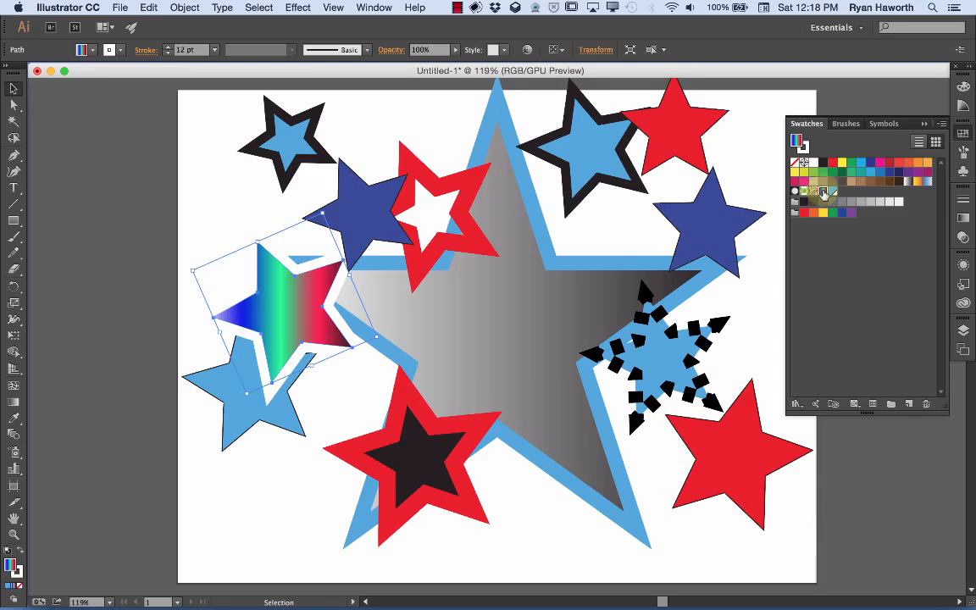
{"action": "double_click", "coordinate": [822, 192]}
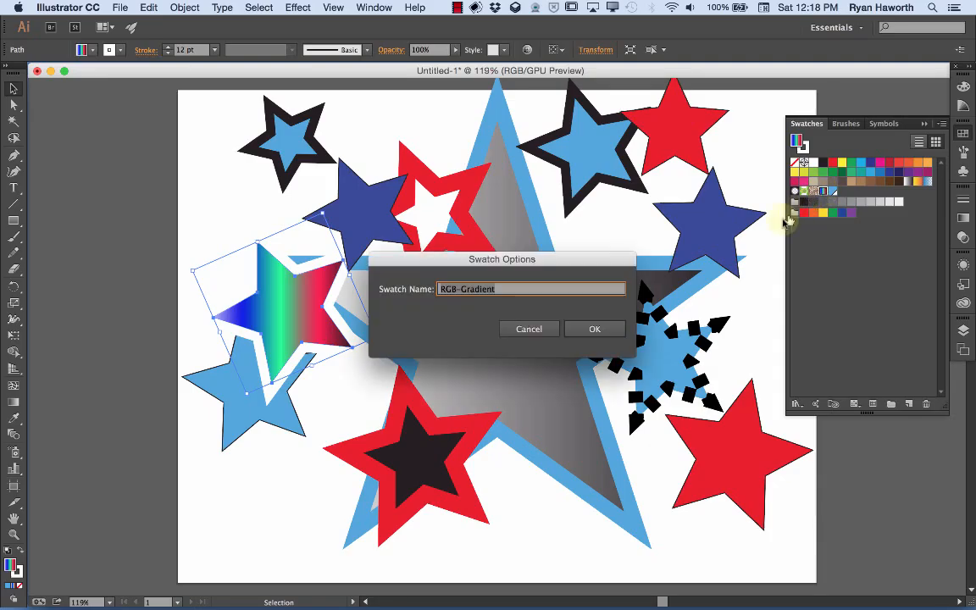
{"action": "left_click", "coordinate": [582, 327]}
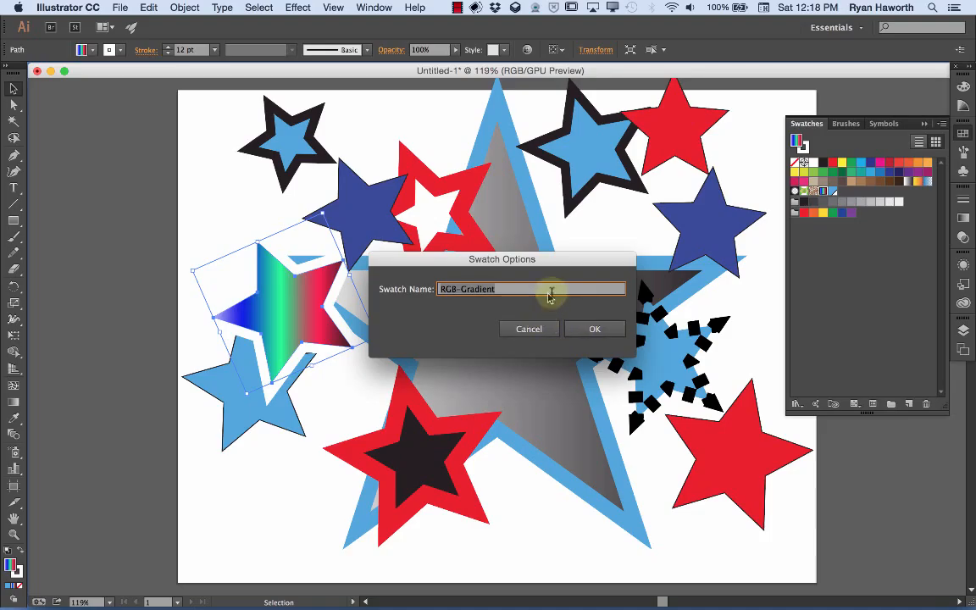
{"action": "left_click", "coordinate": [577, 330]}
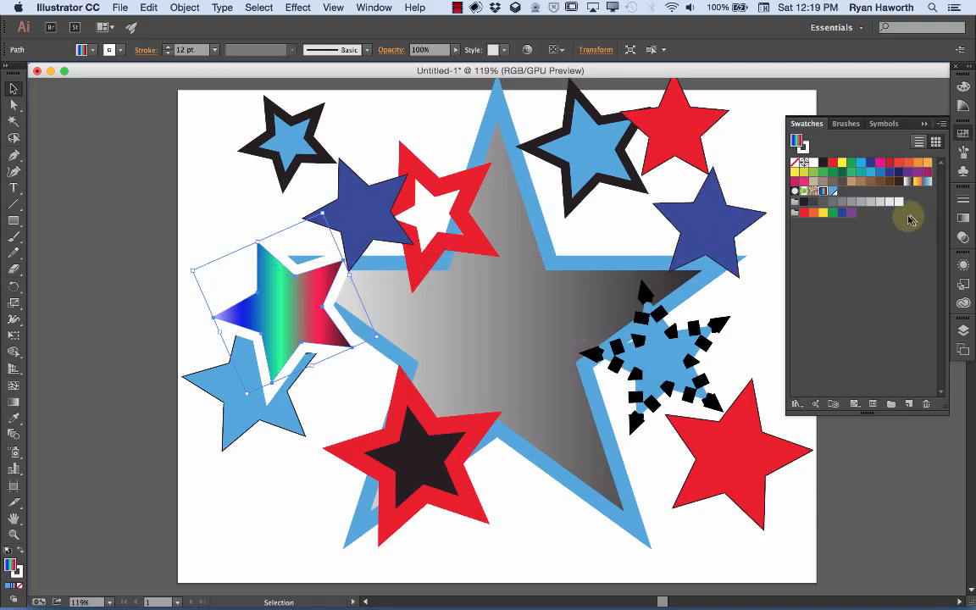
Check the swatches as a list and as thumbnails, and try to add the RGB-Gradient swatch to the My Stuff library
{"action": "left_click", "coordinate": [919, 142]}
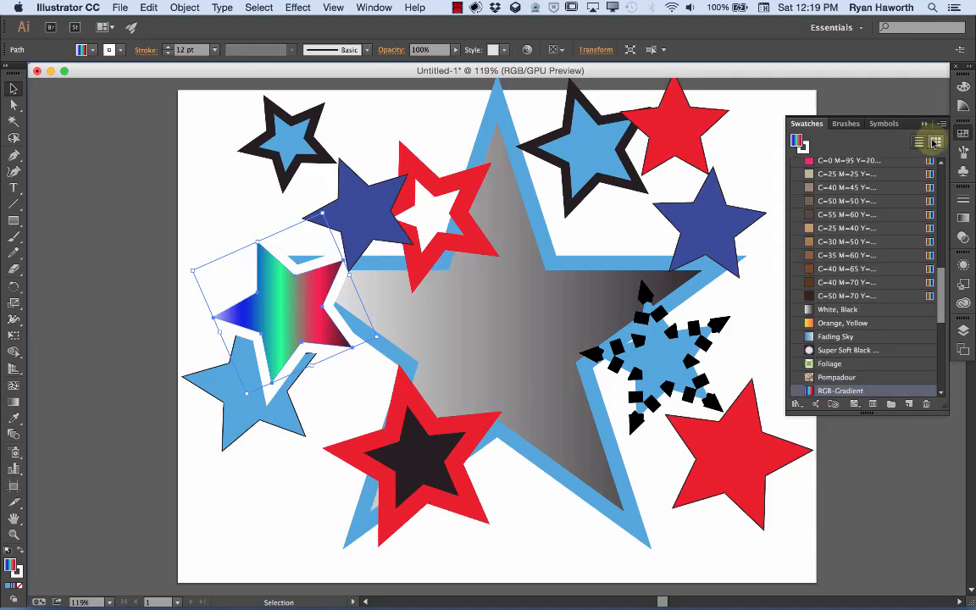
{"action": "left_click", "coordinate": [933, 142]}
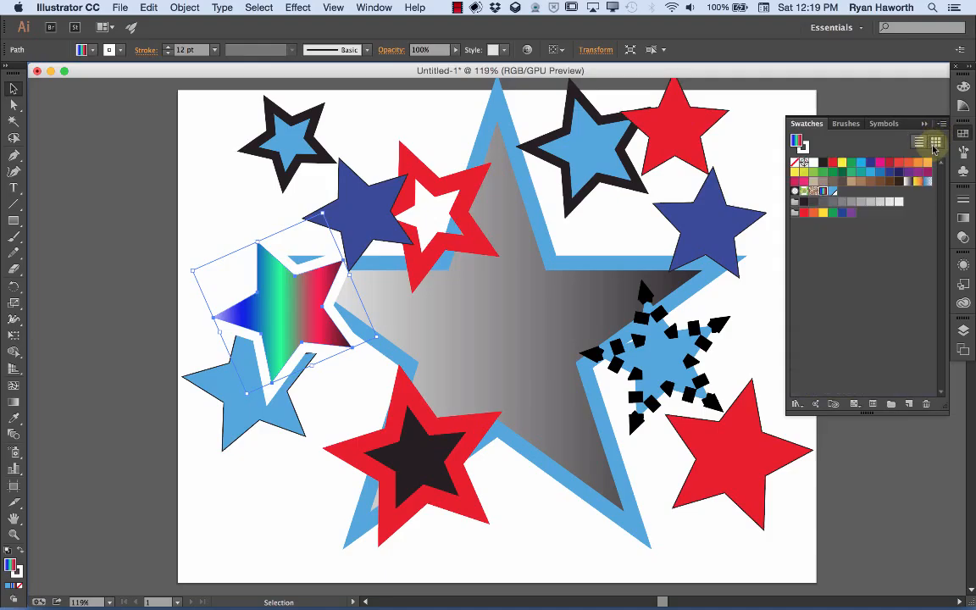
{"action": "left_click", "coordinate": [822, 192]}
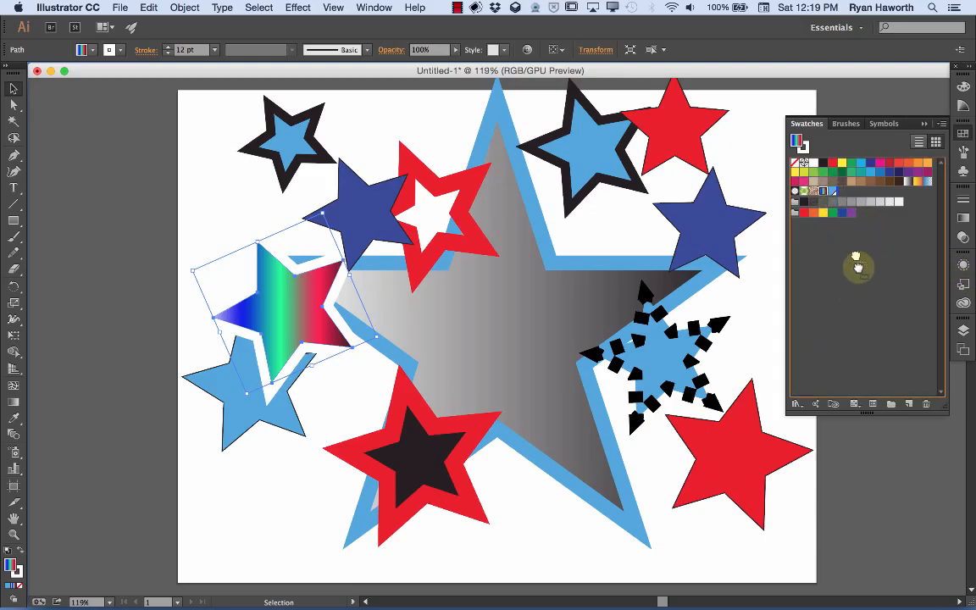
{"action": "left_click", "coordinate": [833, 406]}
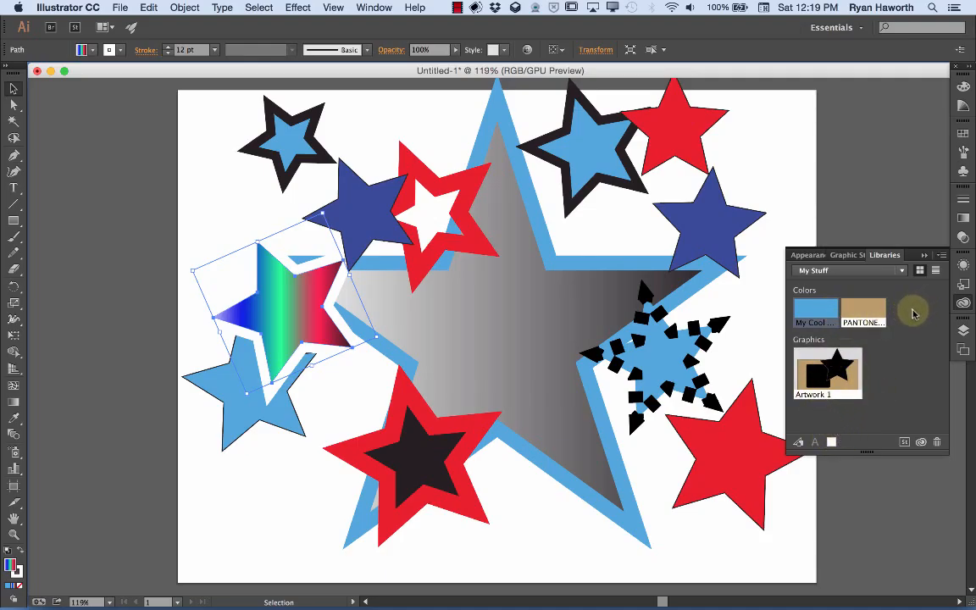
Examine the colour values of the gradient's blue stop and the swatches available for it
{"action": "left_click", "coordinate": [963, 218]}
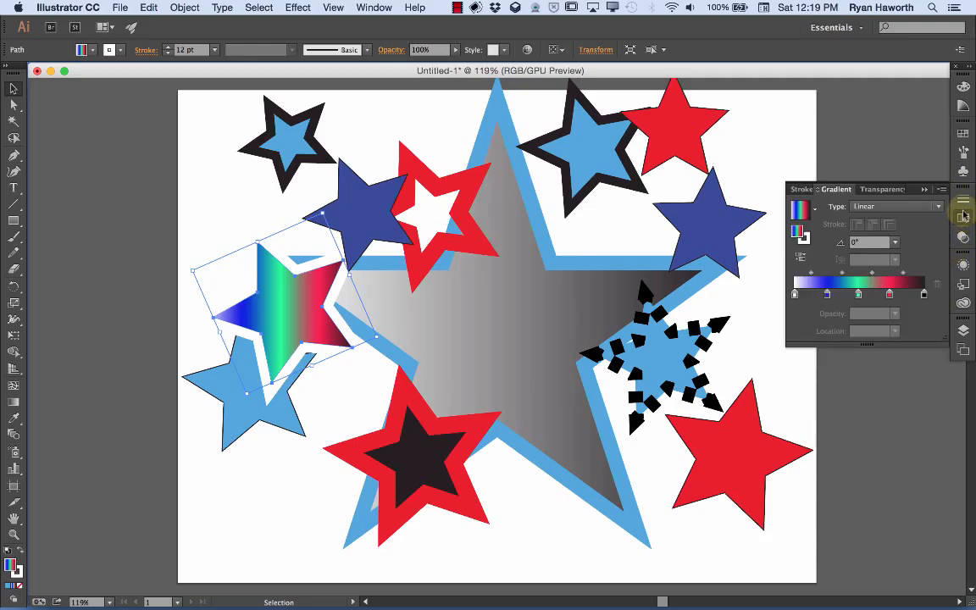
{"action": "double_click", "coordinate": [827, 295]}
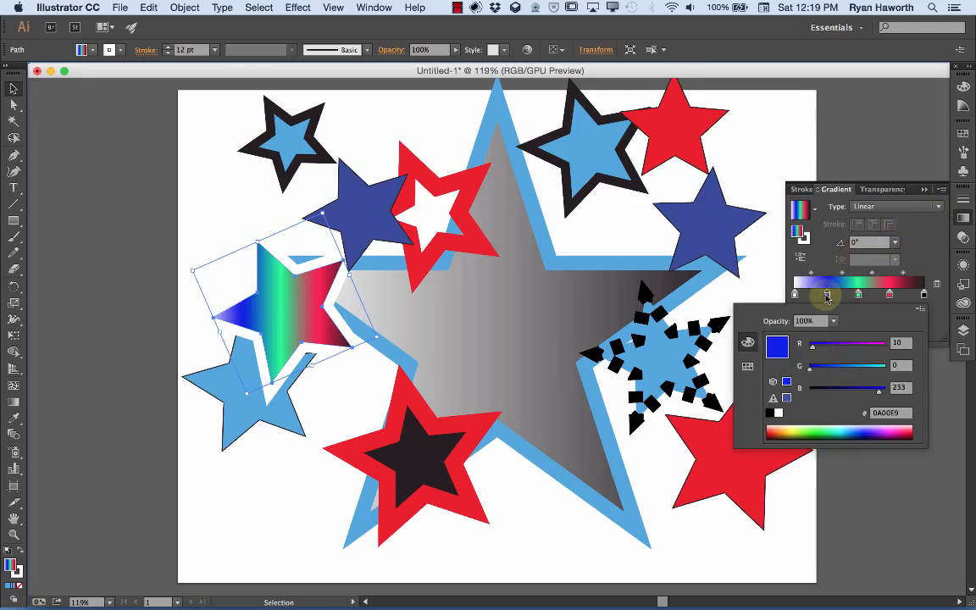
{"action": "left_click", "coordinate": [747, 366]}
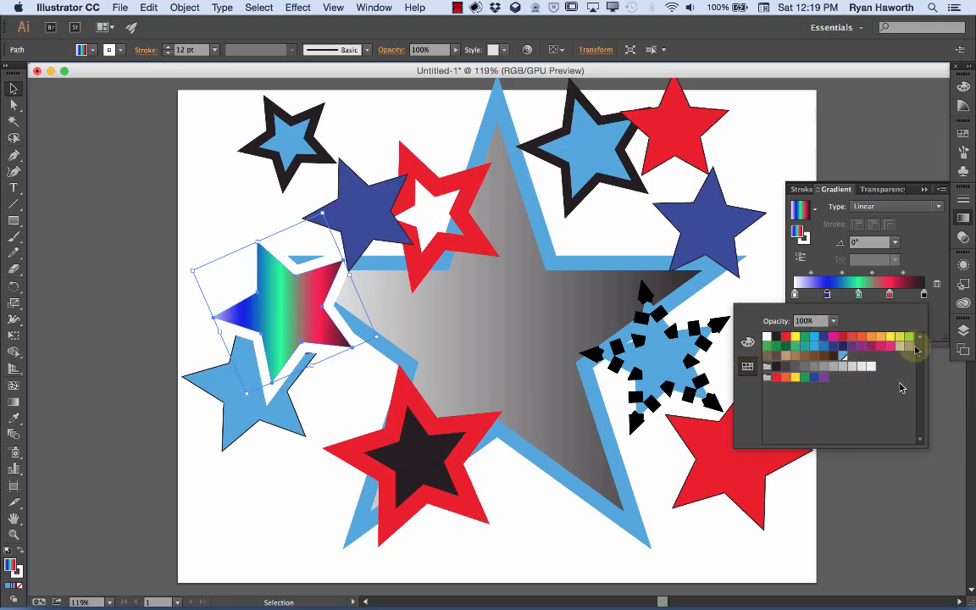
{"action": "left_click", "coordinate": [962, 134]}
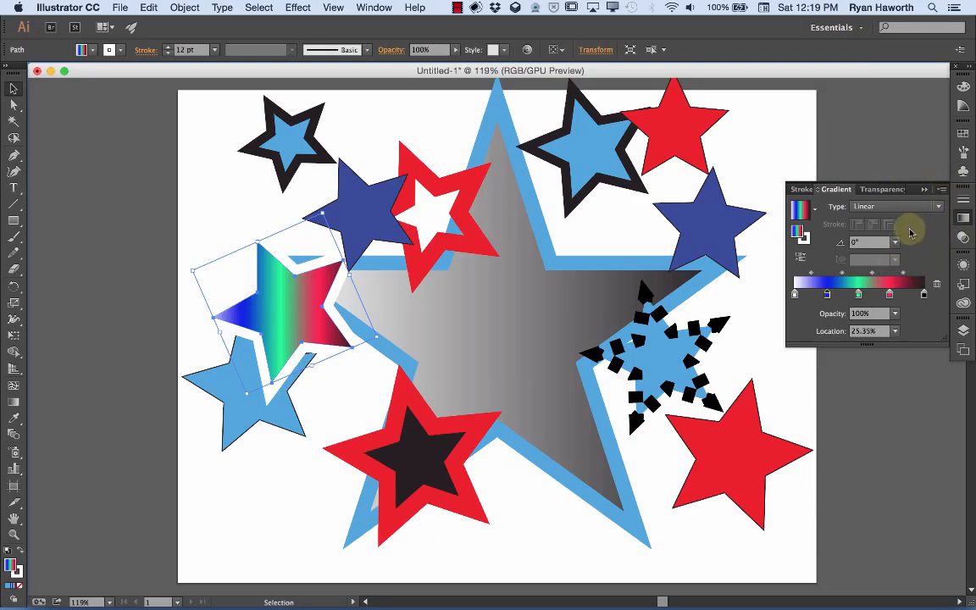
Add the multicolour gradient star to the My Stuff library as a graphic and place a linked copy near the artboard's bottom edge
{"action": "left_click", "coordinate": [964, 303]}
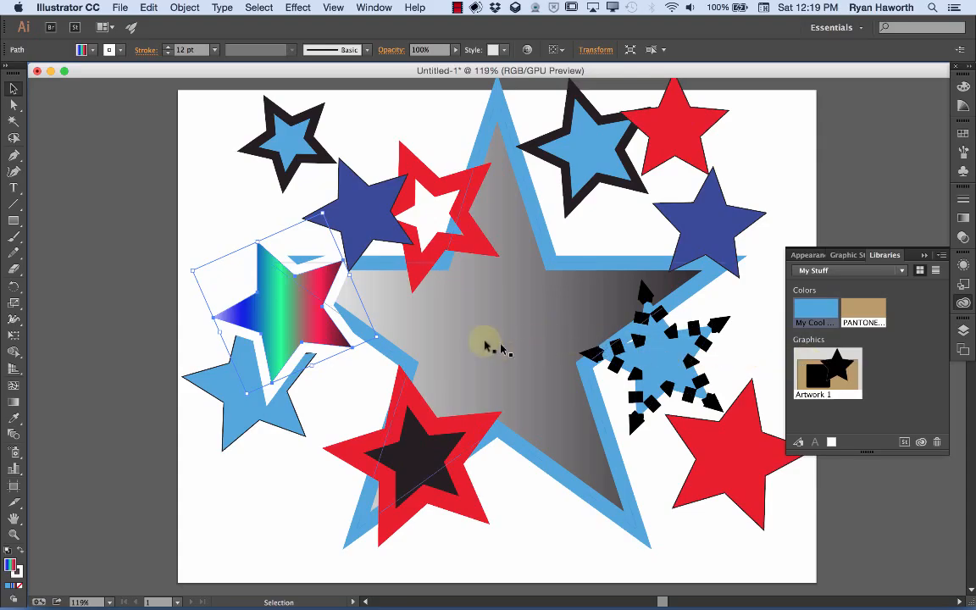
{"action": "left_click_drag", "start_coordinate": [310, 309], "coordinate": [884, 358]}
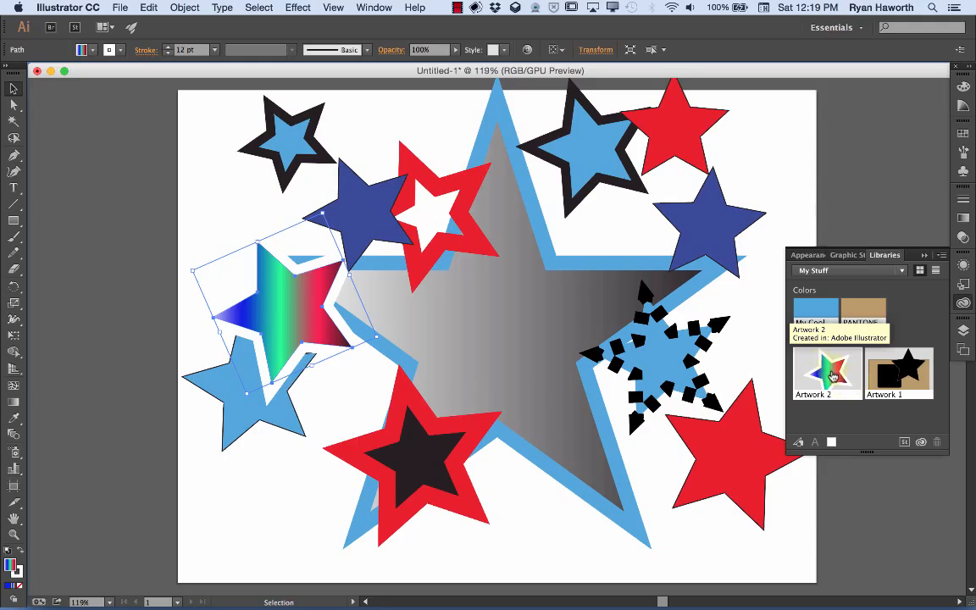
{"action": "left_click_drag", "start_coordinate": [833, 375], "coordinate": [582, 506]}
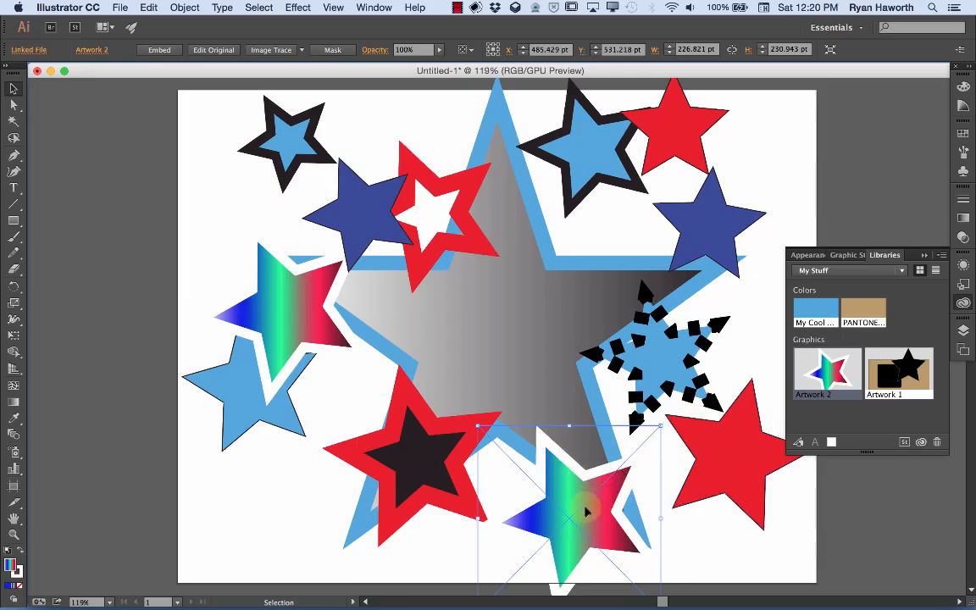
Move the placed library star onto the light-blue star in the artboard's lower-left area
{"action": "key", "text": "Return"}
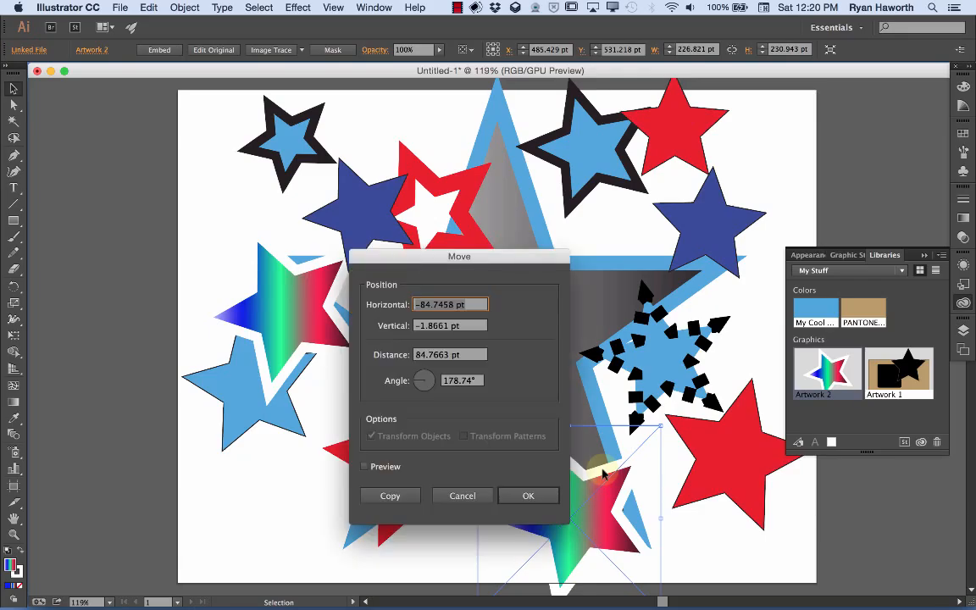
{"action": "left_click", "coordinate": [462, 495]}
{"action": "left_click_drag", "start_coordinate": [566, 483], "coordinate": [256, 439]}
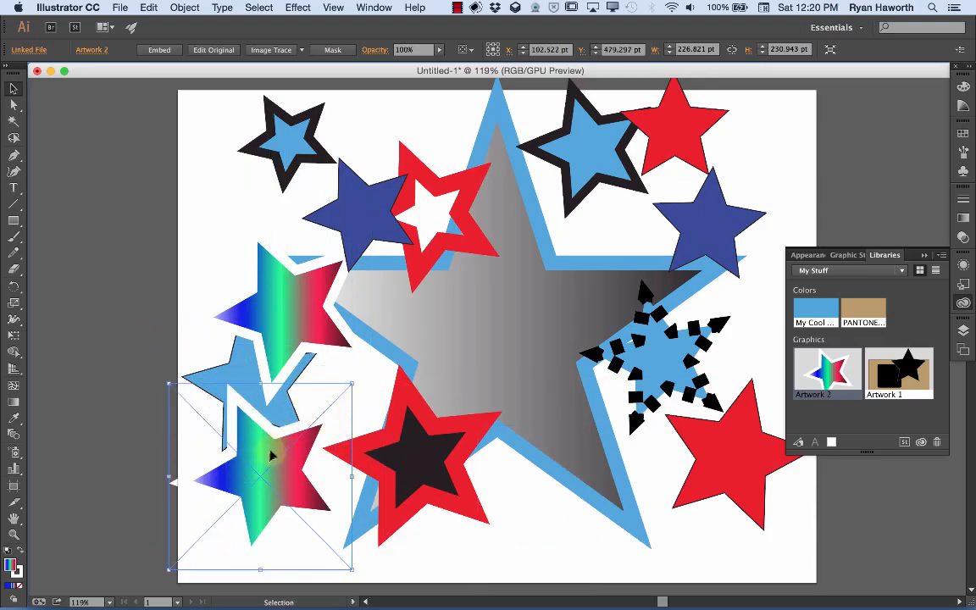